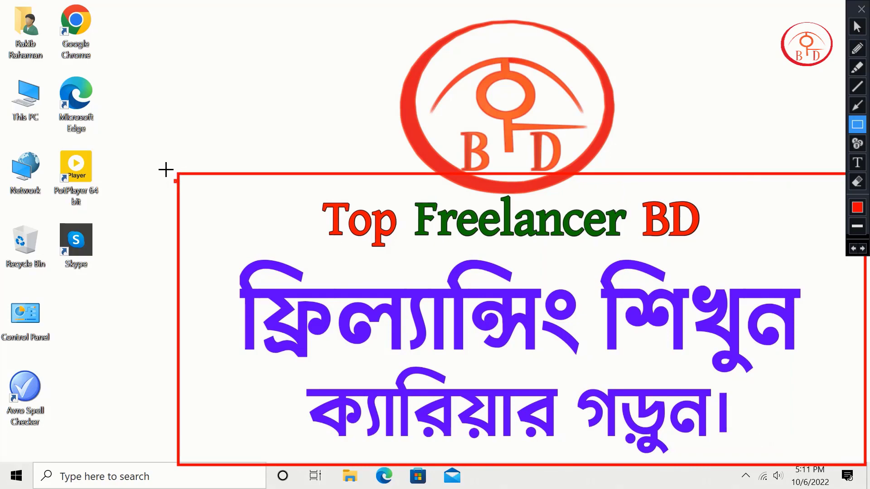
Step: Draw a red box around the desktop banner text, then clear the on-screen annotations
drag(179, 175, 862, 462)
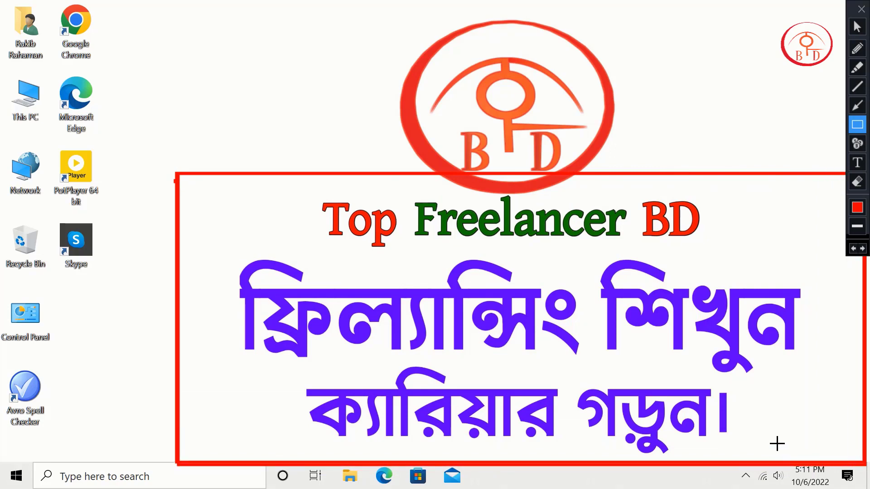
key(Escape)
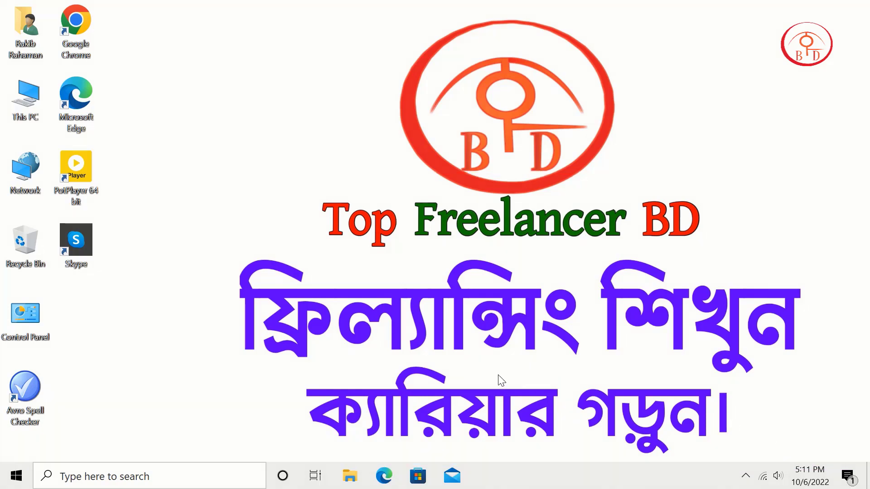
Step: Launch Chrome and open the 'Test and keep a brand new iPhone 14 Pro Max' competition
double_click(69, 27)
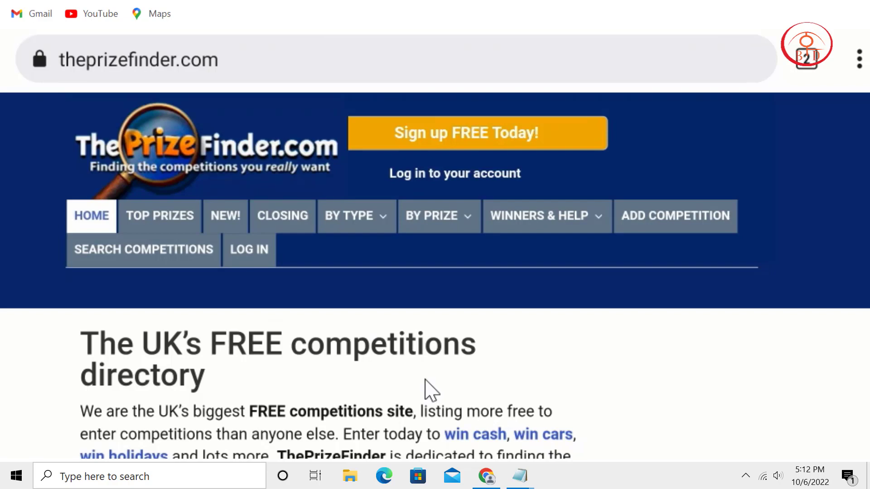
scroll(445, 194, down, 5)
scroll(507, 240, down, 3)
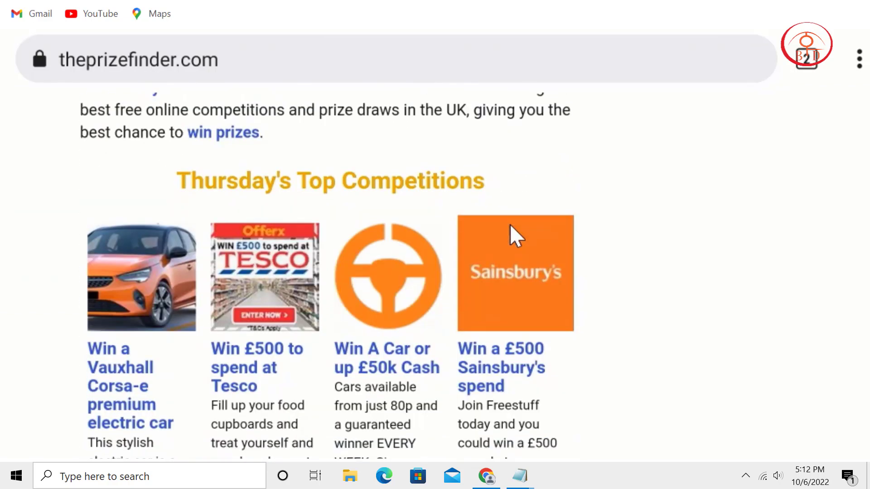
scroll(510, 224, down, 10)
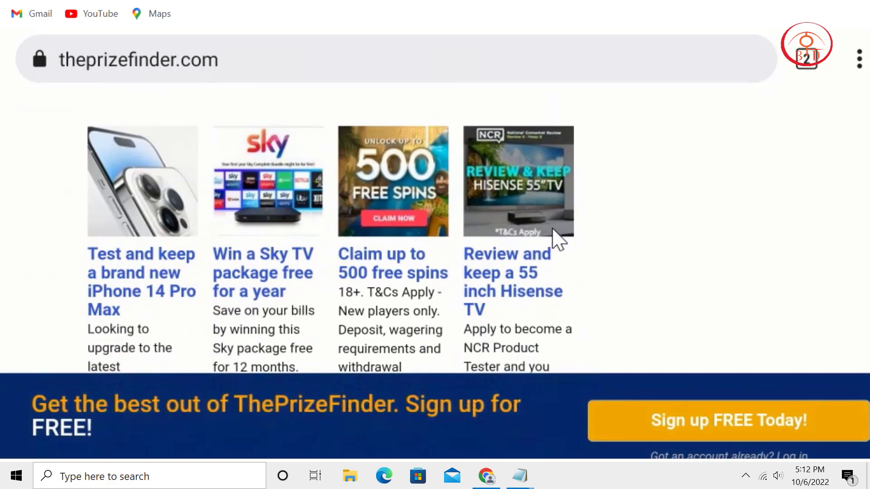
click(175, 254)
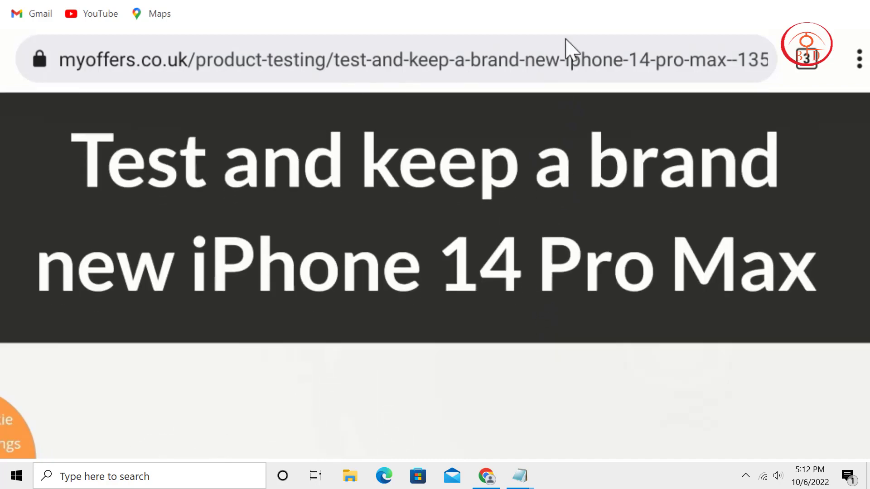
Step: Scroll through the MyOffers iPhone 14 Pro Max tester offer for a 128GB Silver handset worth £1199
scroll(569, 229, down, 6)
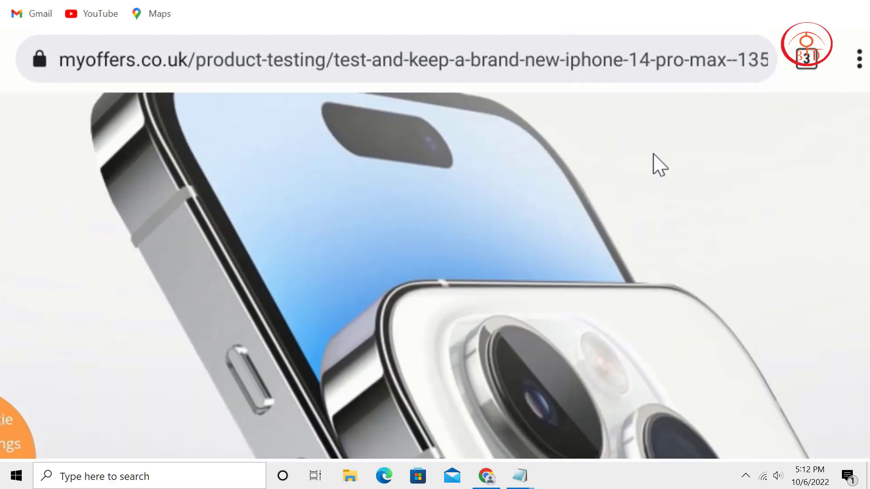
scroll(661, 159, down, 8)
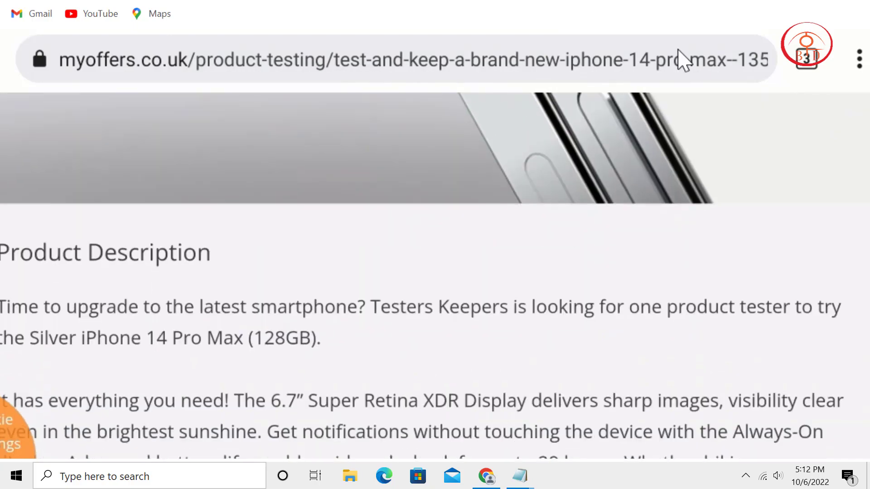
scroll(682, 59, down, 10)
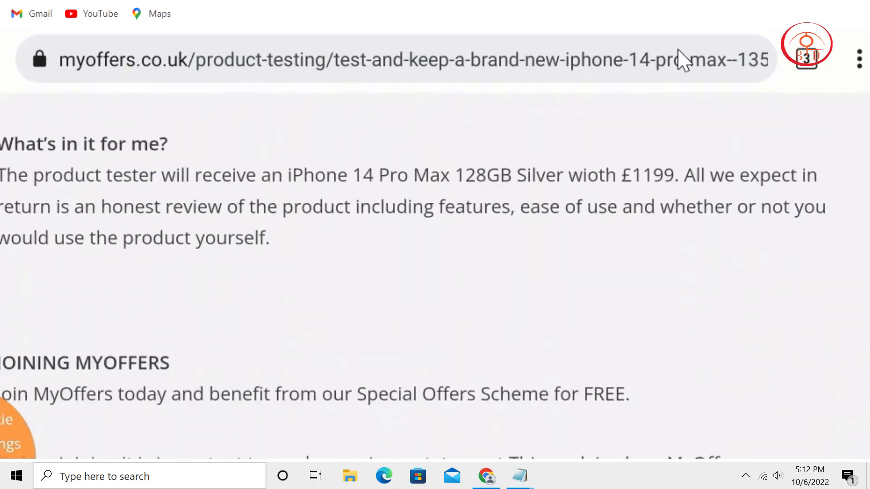
scroll(682, 59, down, 10)
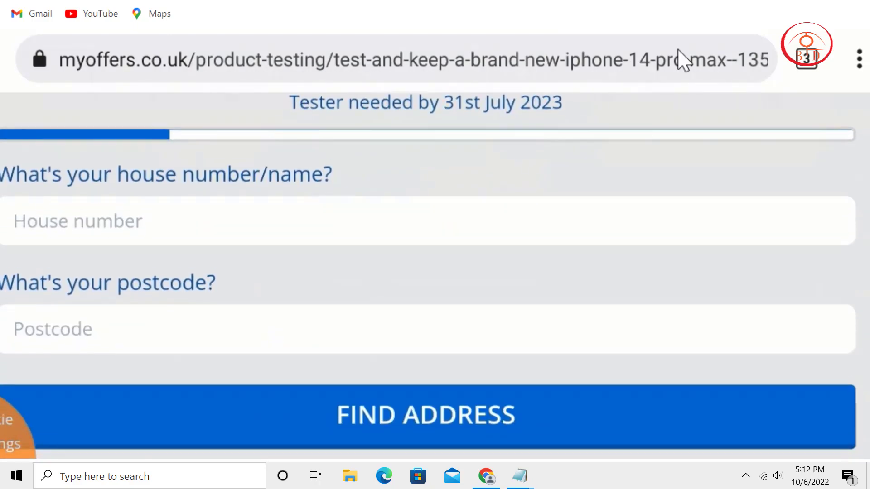
scroll(682, 59, down, 10)
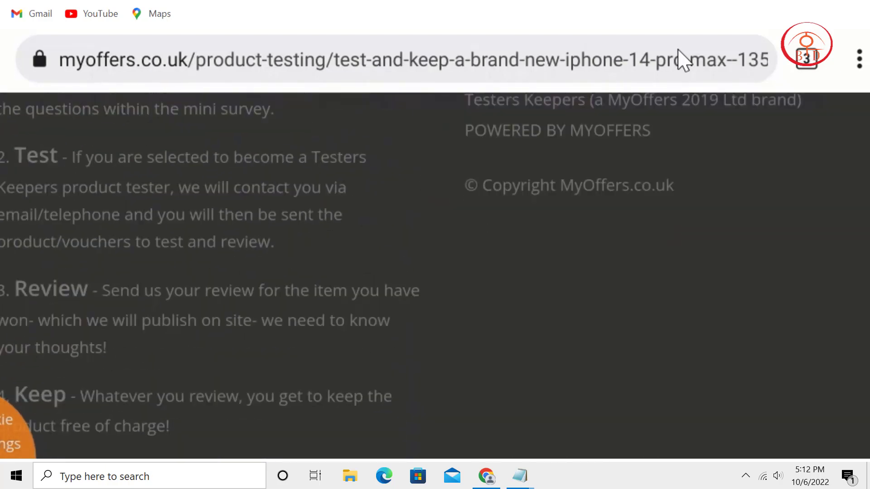
scroll(682, 59, up, 10)
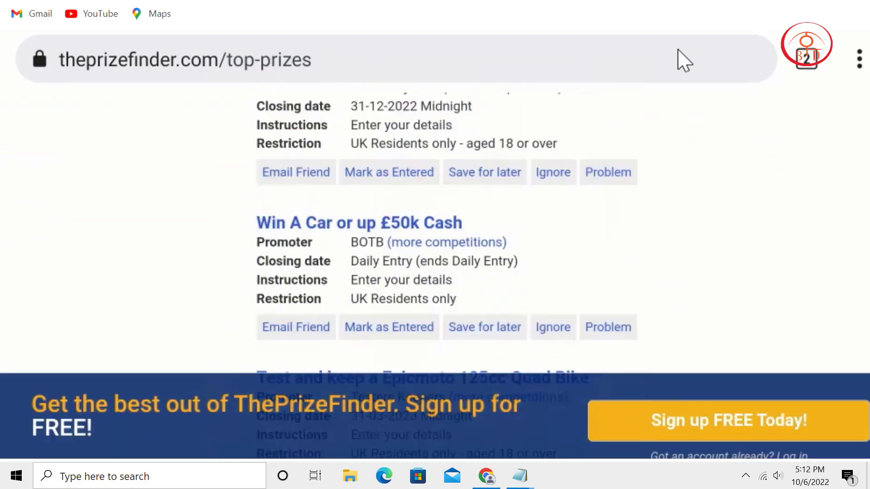
Step: Search the competitions for 'iphone' and browse the matching results
key(Home)
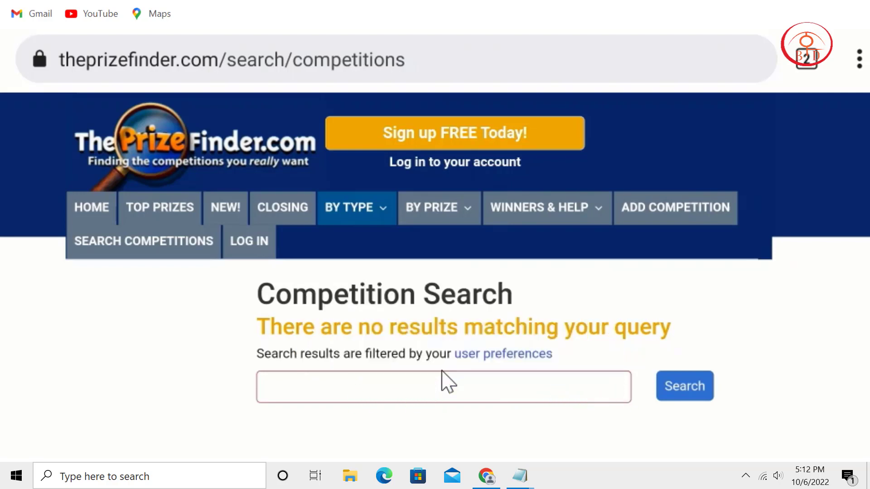
click(446, 382)
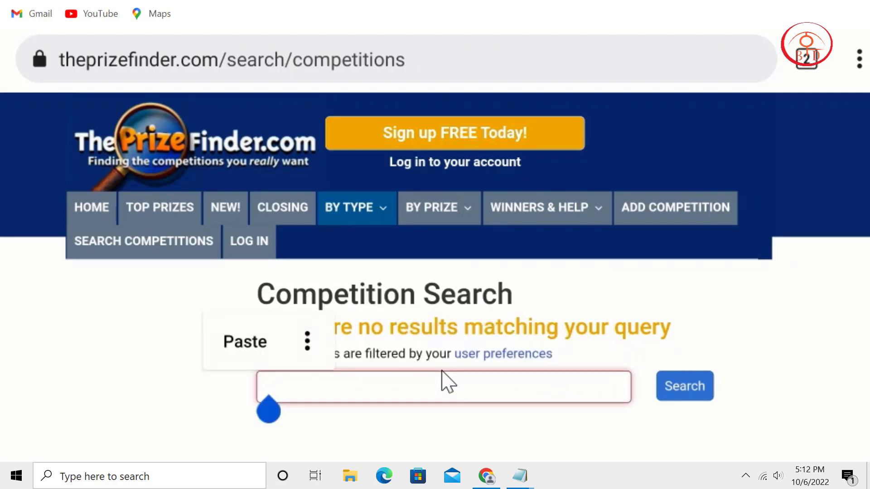
text(iph)
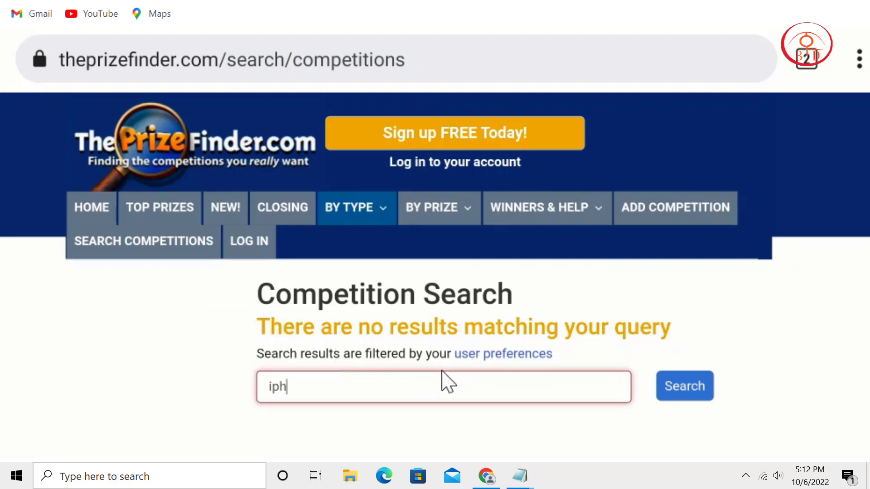
text(one)
click(701, 389)
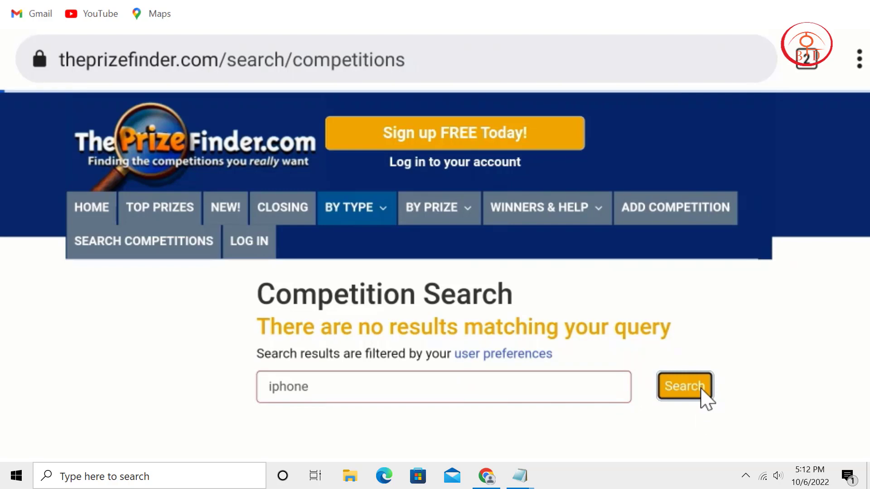
drag(546, 357, 582, 177)
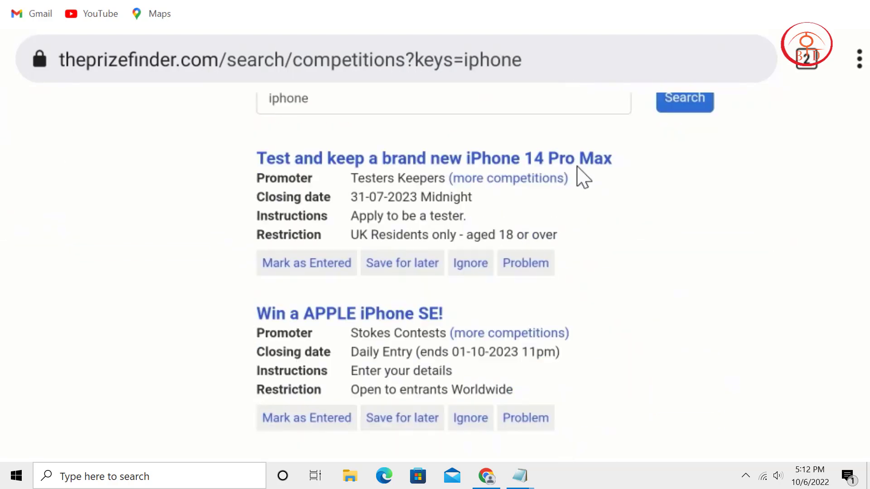
scroll(550, 305, down, 2)
scroll(526, 433, up, 3)
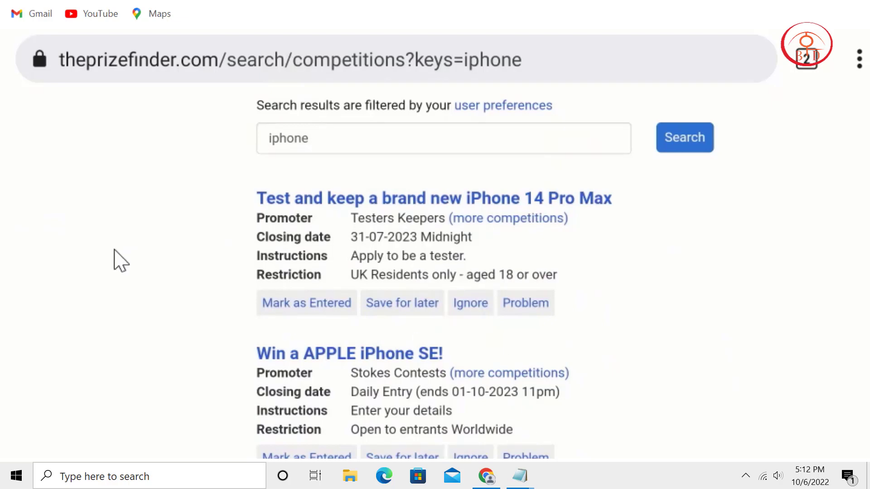
click(406, 190)
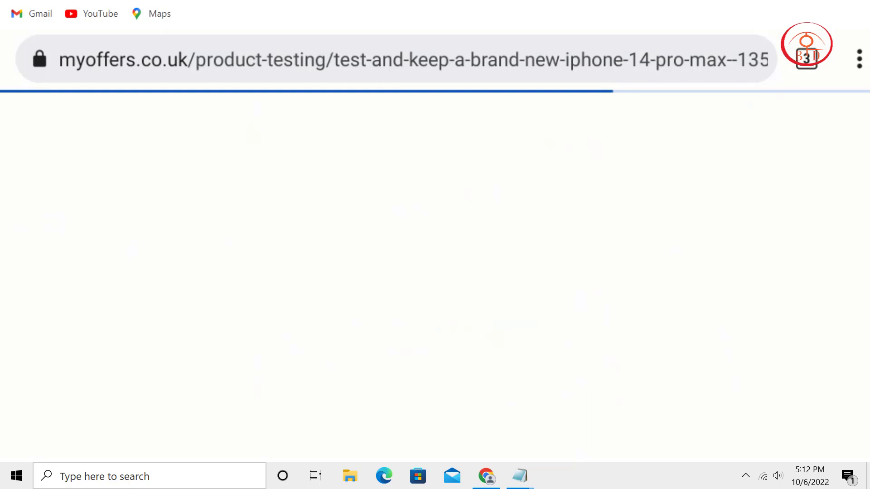
key(alt+Left)
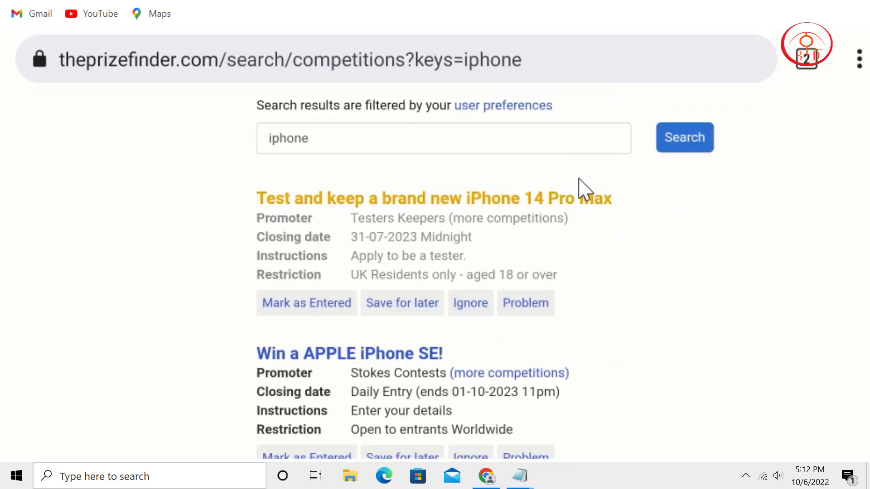
scroll(571, 201, down, 2)
click(369, 261)
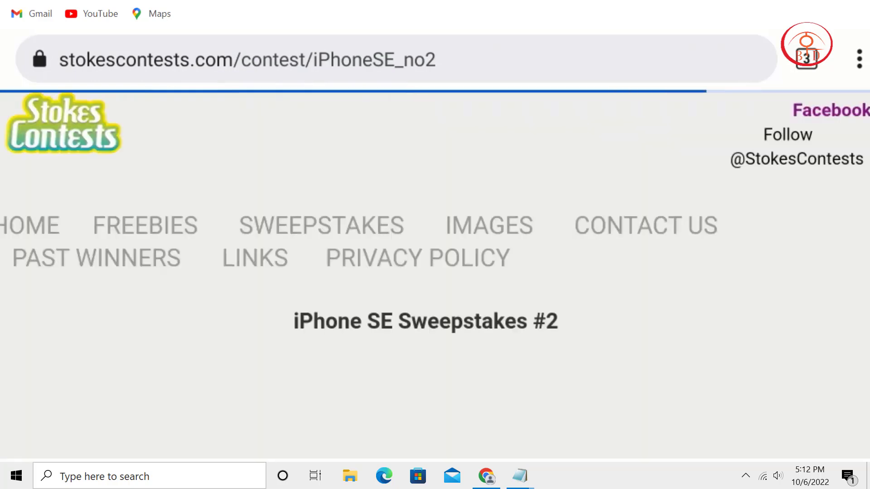
scroll(721, 238, down, 4)
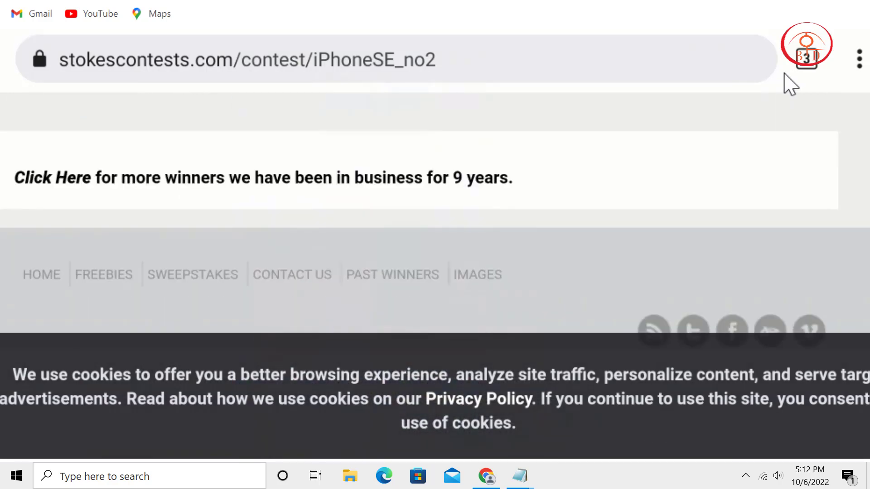
key(ctrl+w)
scroll(790, 84, down, 5)
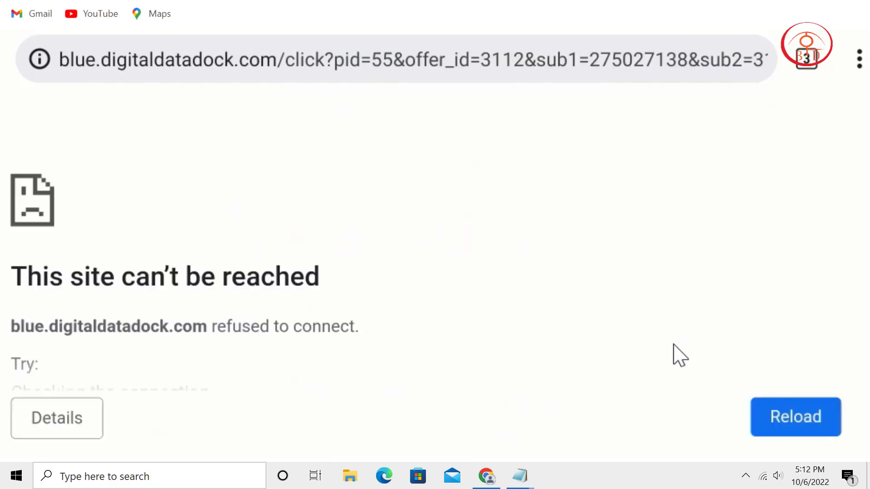
scroll(719, 427, down, 1)
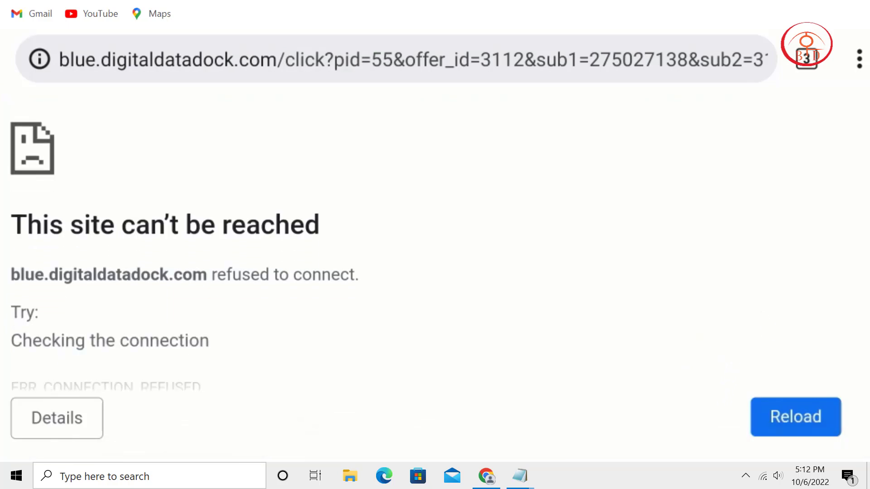
key(alt+Left)
scroll(609, 363, down, 2)
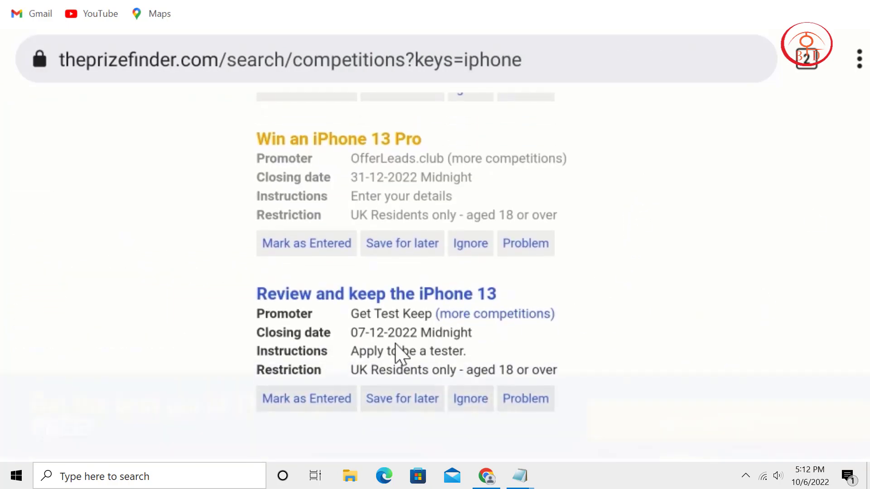
scroll(395, 349, down, 1)
Step: Open the 'Review and keep the iPhone 13' competition, browse the OfferX page, then go back
click(372, 242)
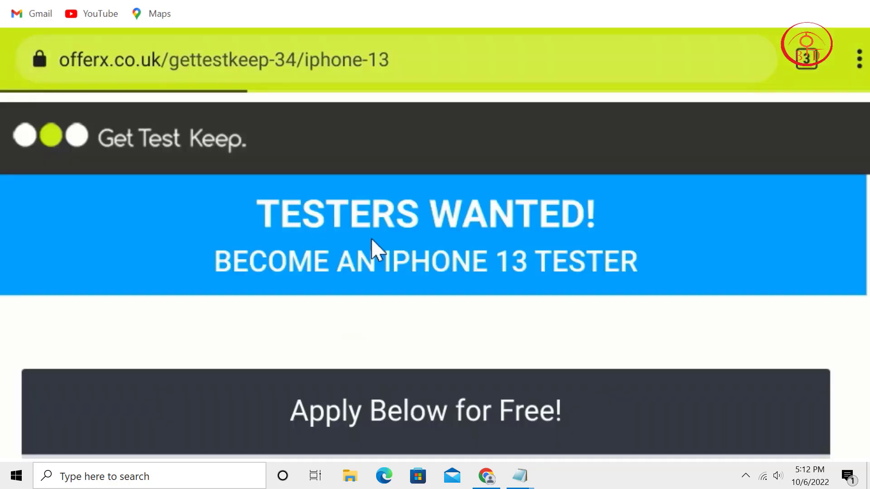
scroll(371, 250, down, 2)
scroll(371, 239, down, 6)
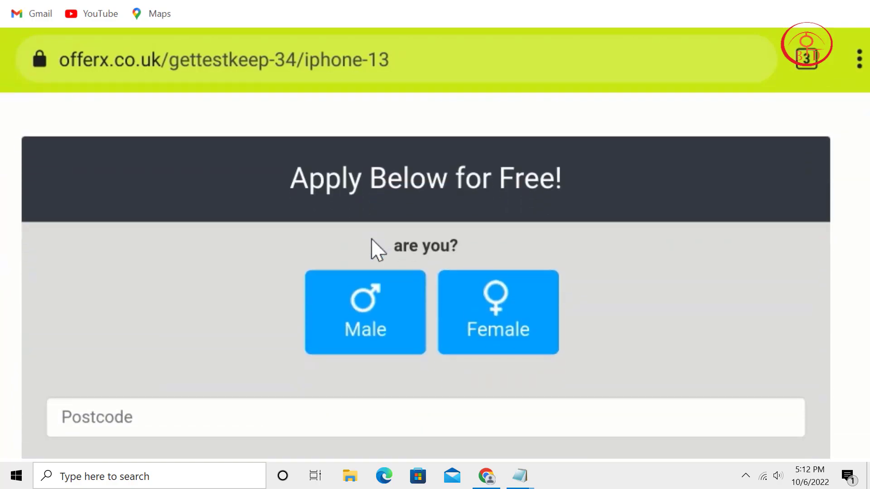
scroll(371, 250, down, 15)
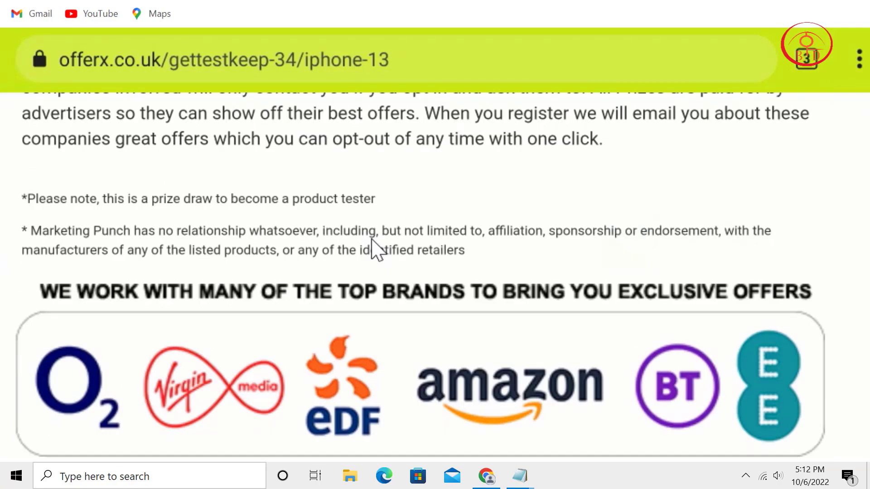
scroll(371, 249, up, 12)
scroll(371, 249, down, 10)
scroll(371, 239, down, 5)
scroll(371, 239, up, 20)
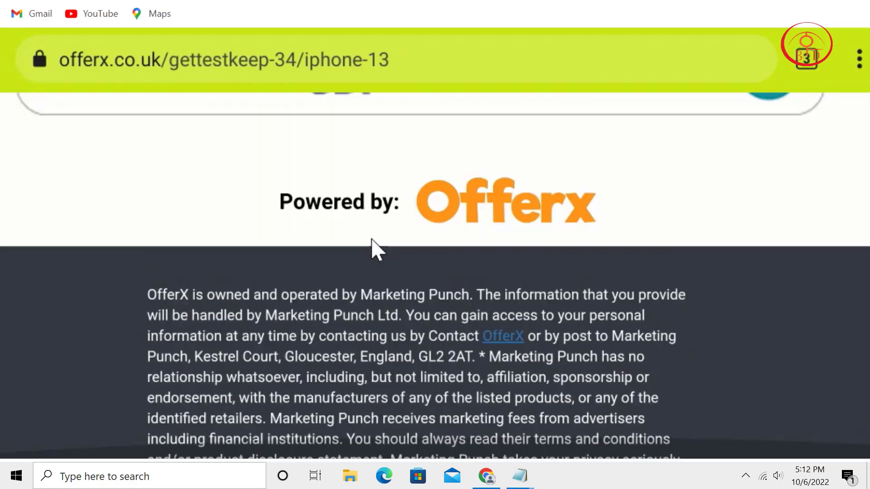
key(alt+Left)
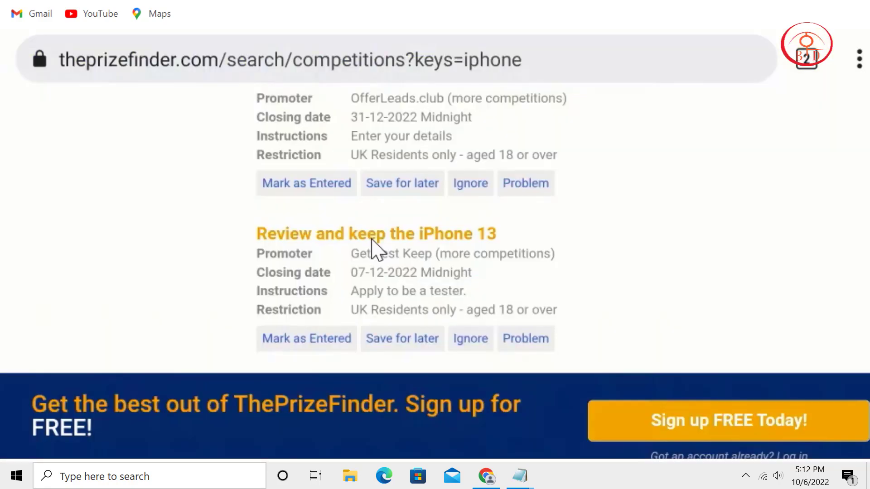
Step: Go to the Log in page and choose to create a new account
scroll(371, 249, up, 15)
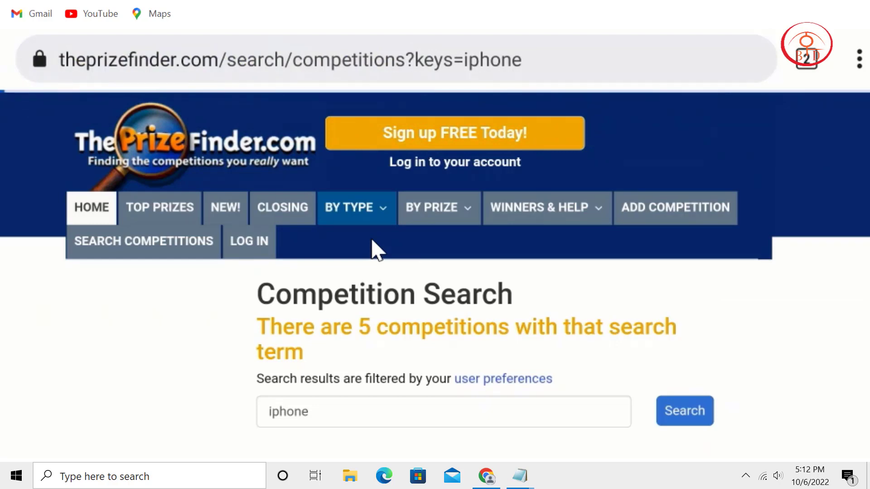
scroll(376, 249, down, 3)
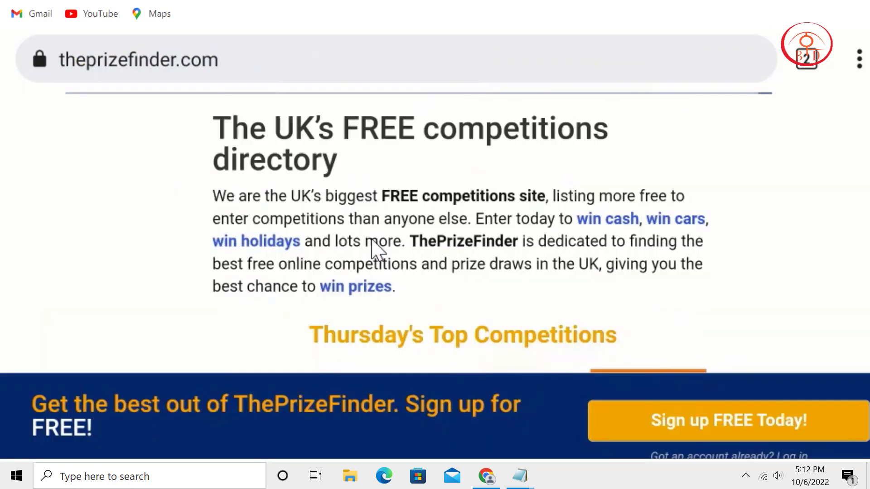
scroll(376, 250, up, 3)
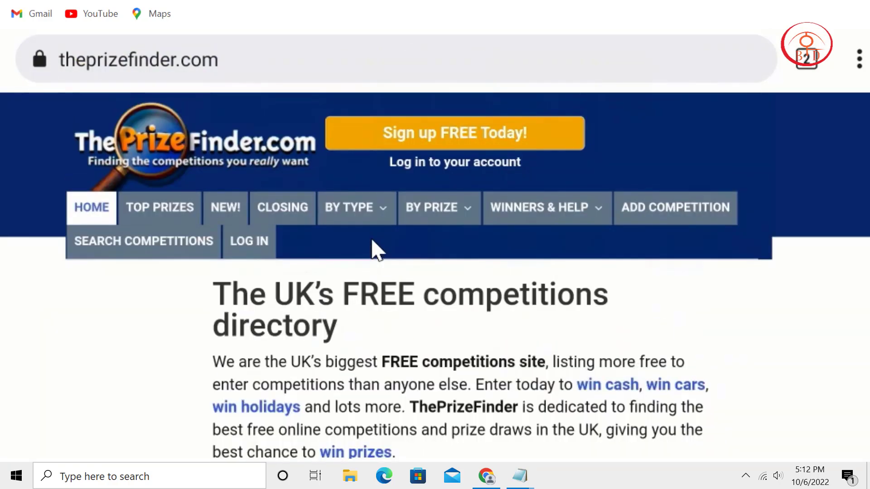
click(250, 249)
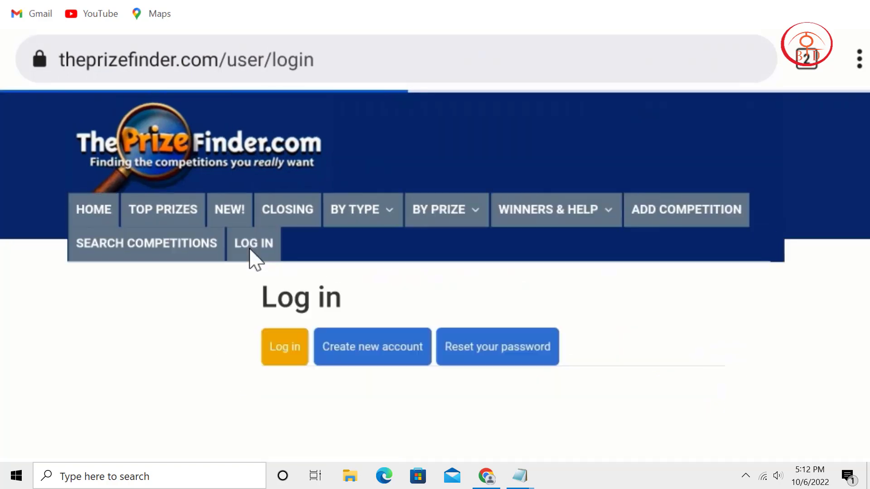
scroll(498, 281, down, 3)
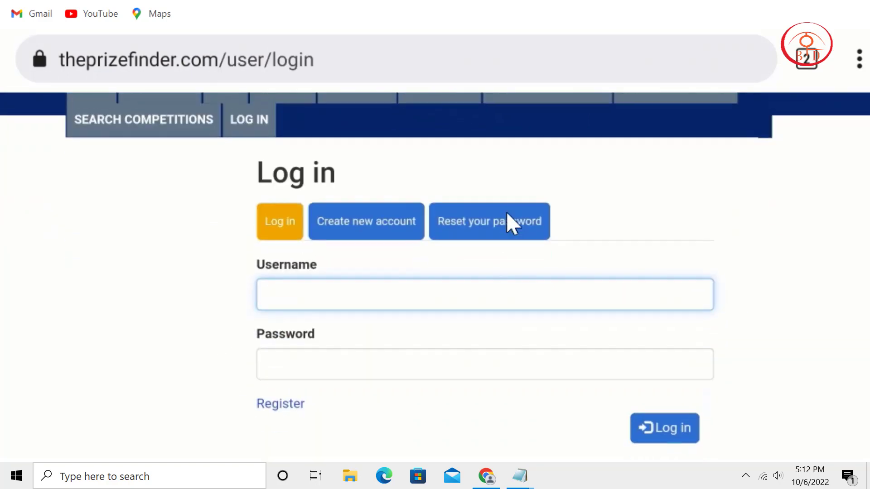
click(375, 224)
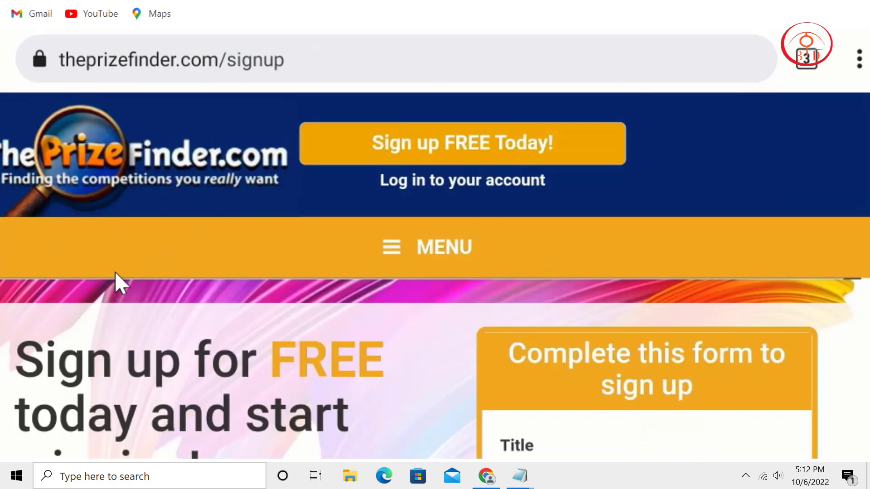
Step: Set the sign-up form's title to Mr
scroll(204, 213, down, 5)
scroll(243, 393, down, 10)
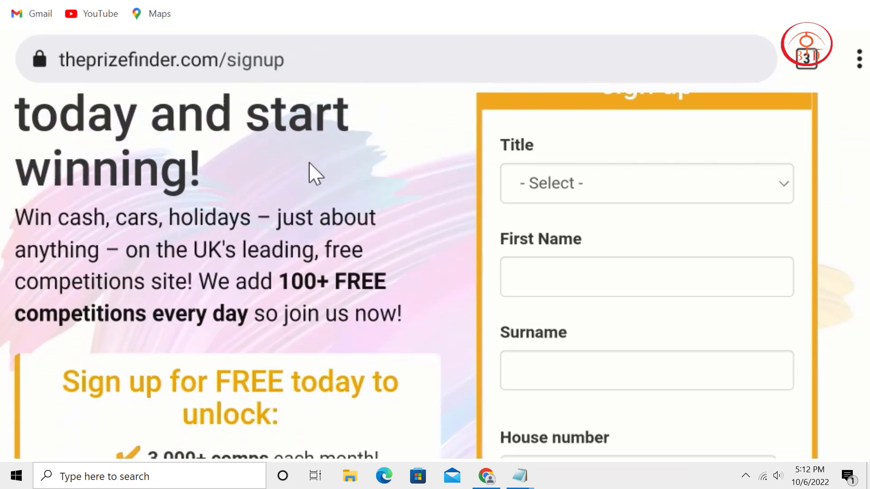
scroll(410, 156, down, 15)
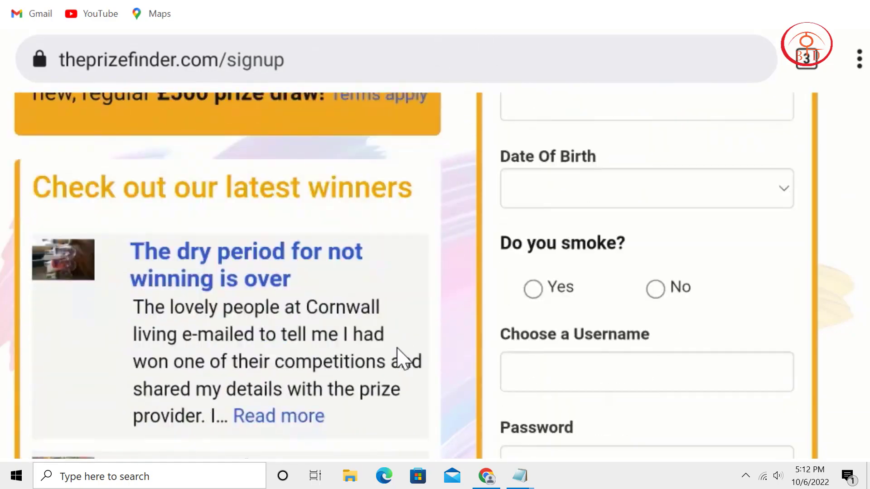
scroll(595, 170, down, 4)
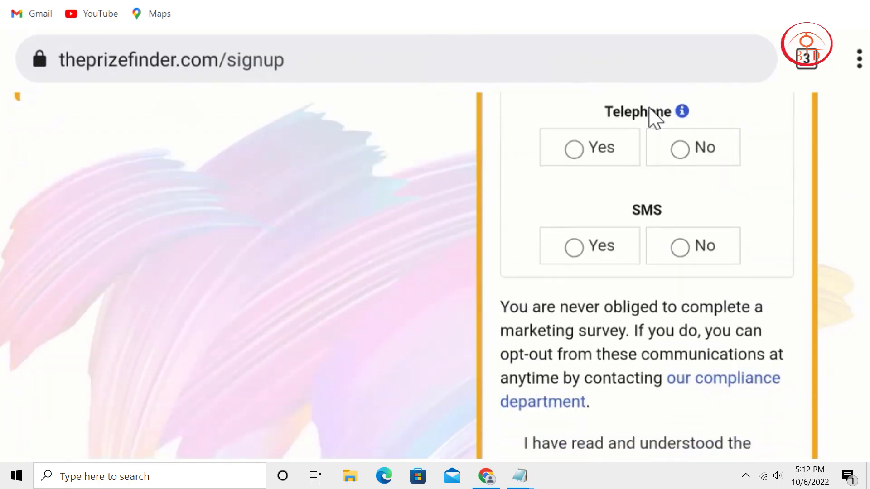
scroll(567, 427, up, 8)
scroll(619, 383, up, 10)
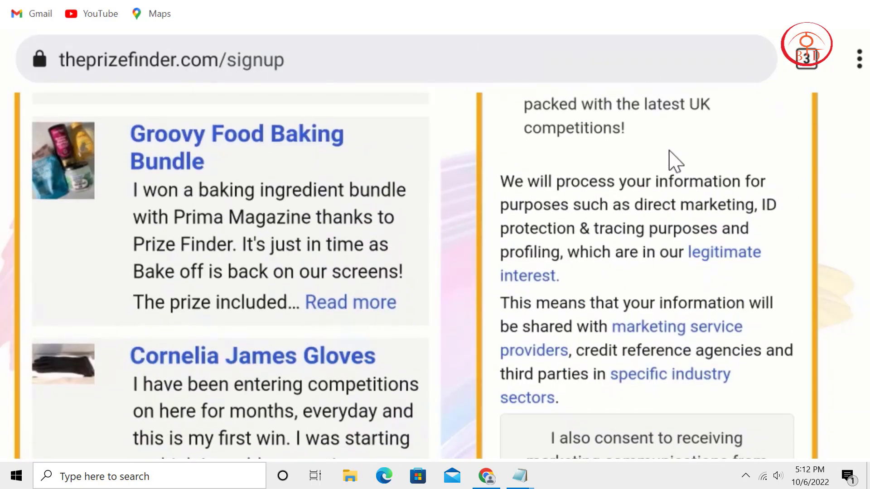
scroll(587, 317, down, 6)
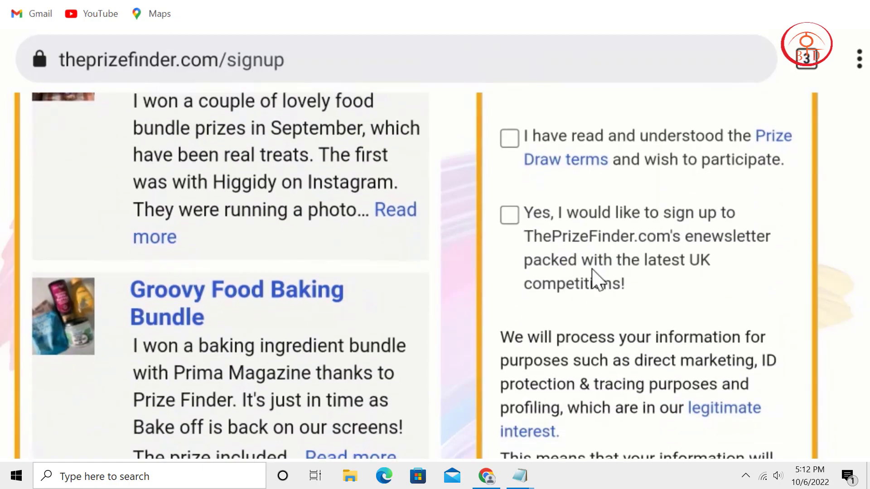
scroll(594, 279, up, 2)
scroll(592, 271, up, 15)
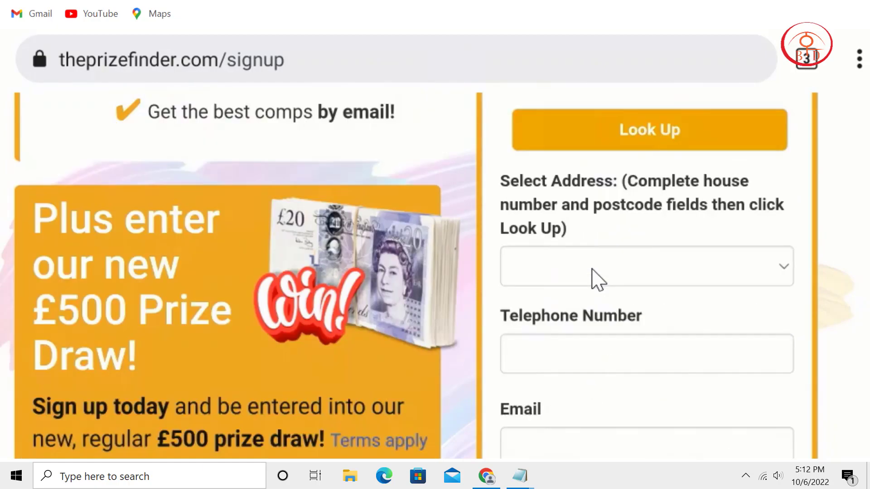
scroll(592, 271, down, 3)
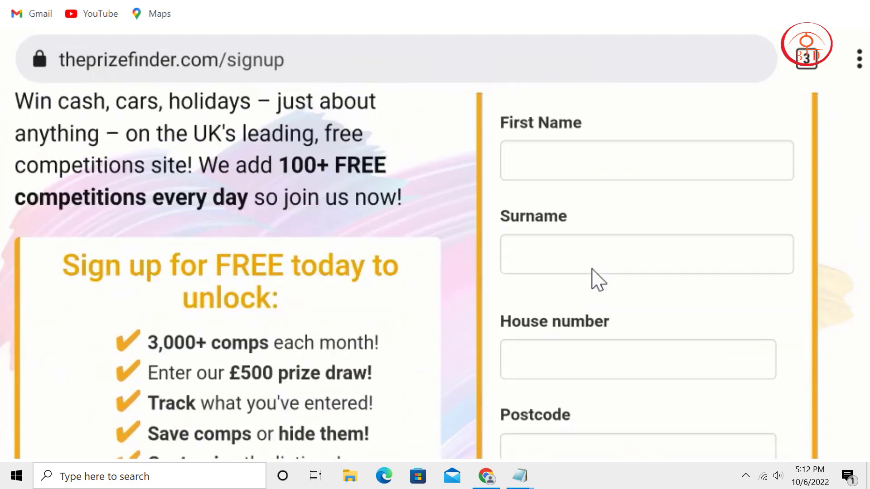
scroll(592, 270, up, 4)
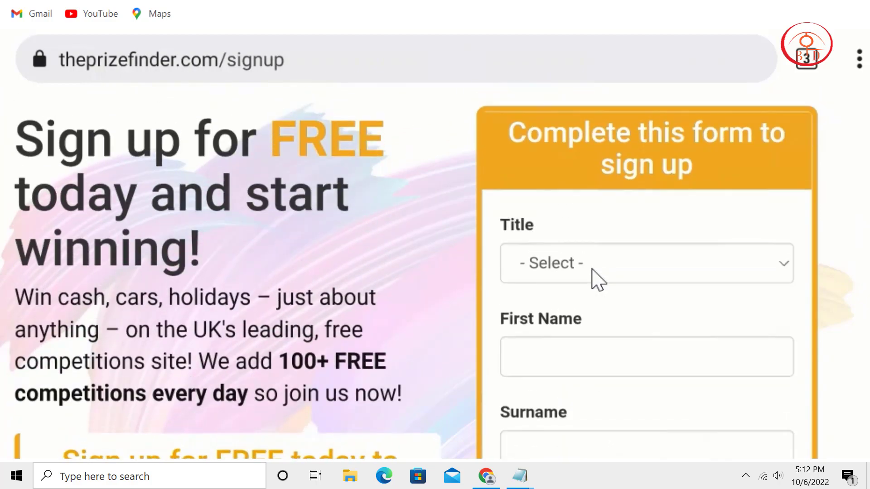
click(592, 269)
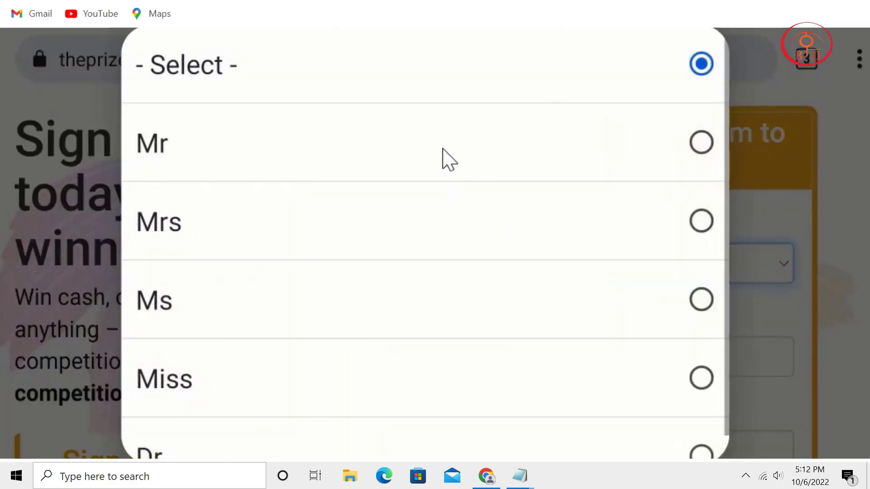
click(443, 150)
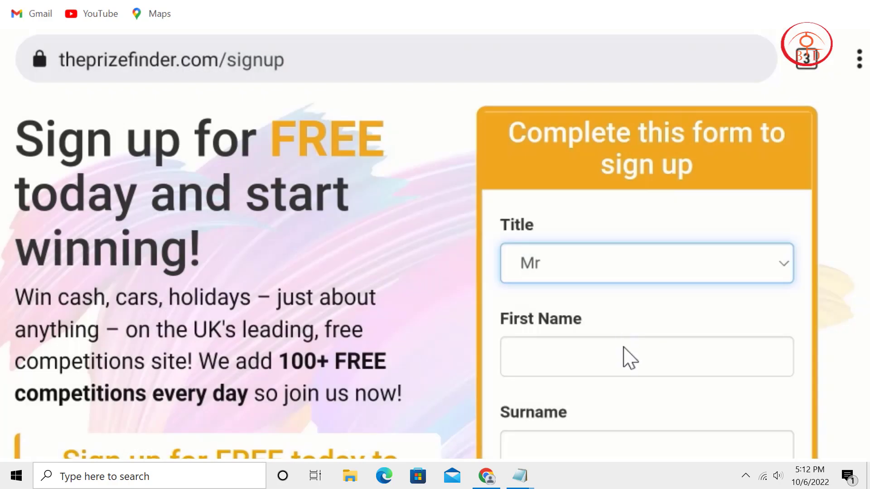
Step: Enter the first name and surname, then look up addresses from the postcode
click(624, 347)
text(liza)
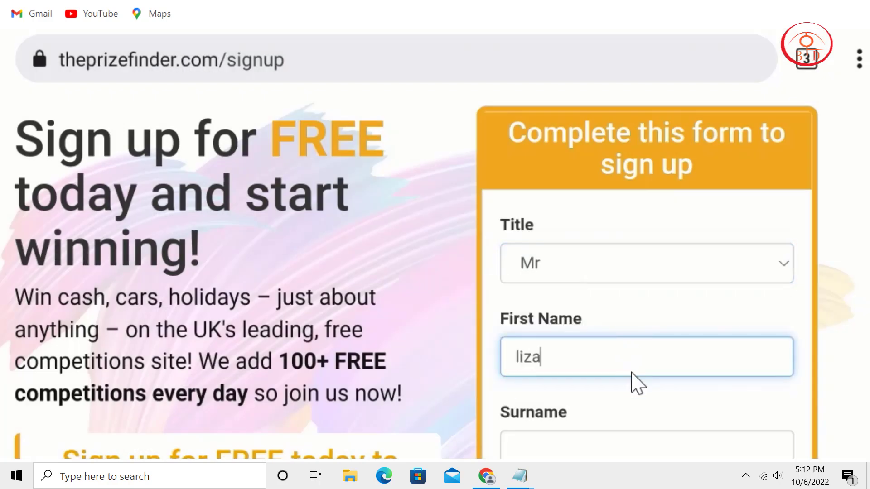
scroll(631, 382, down, 3)
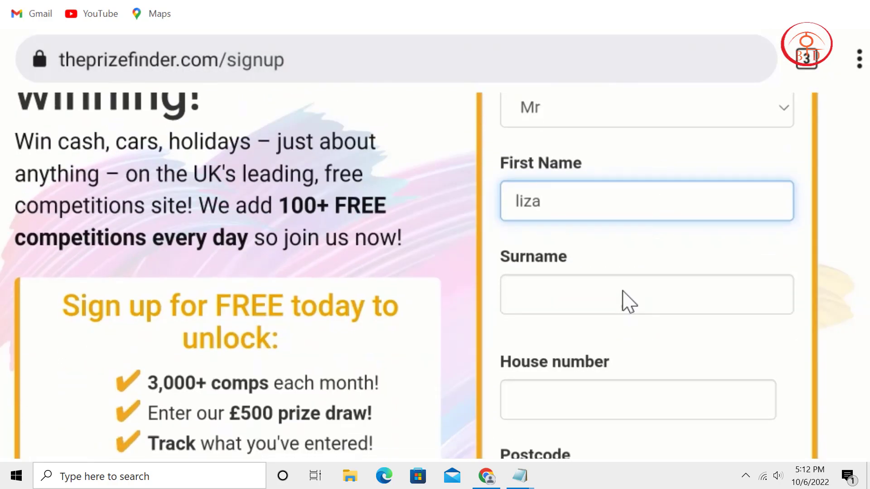
click(622, 301)
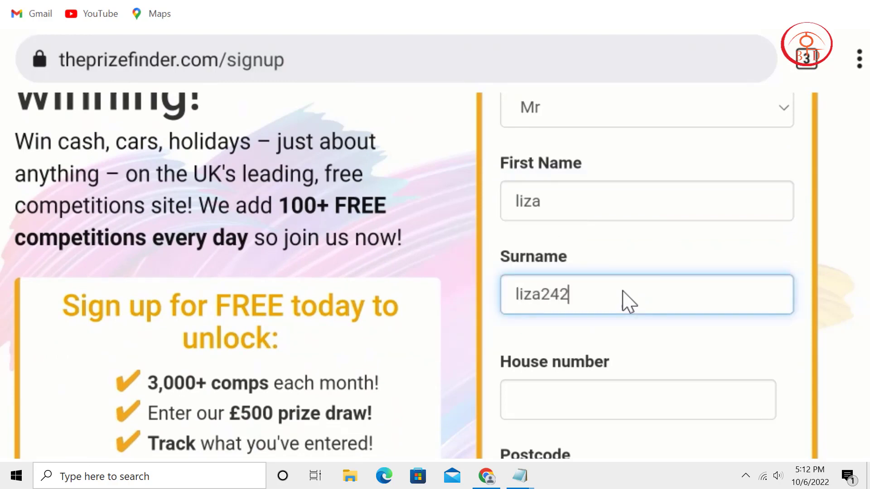
scroll(674, 191, down, 3)
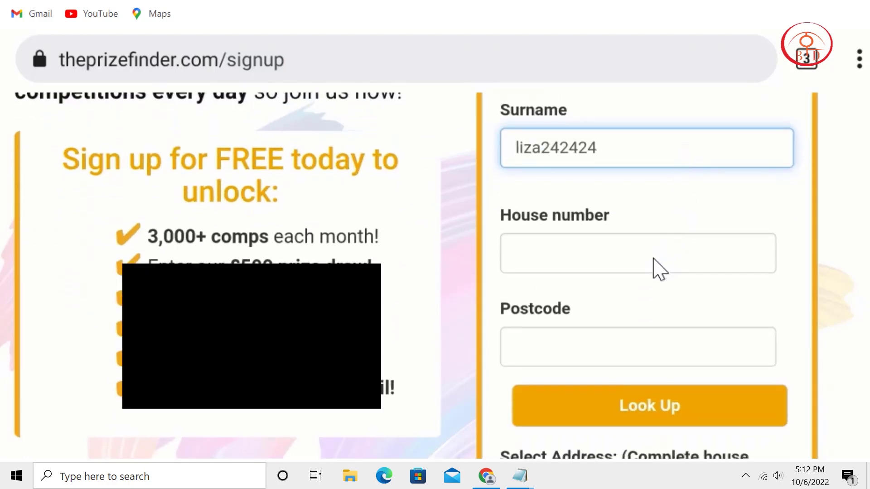
scroll(657, 262, down, 3)
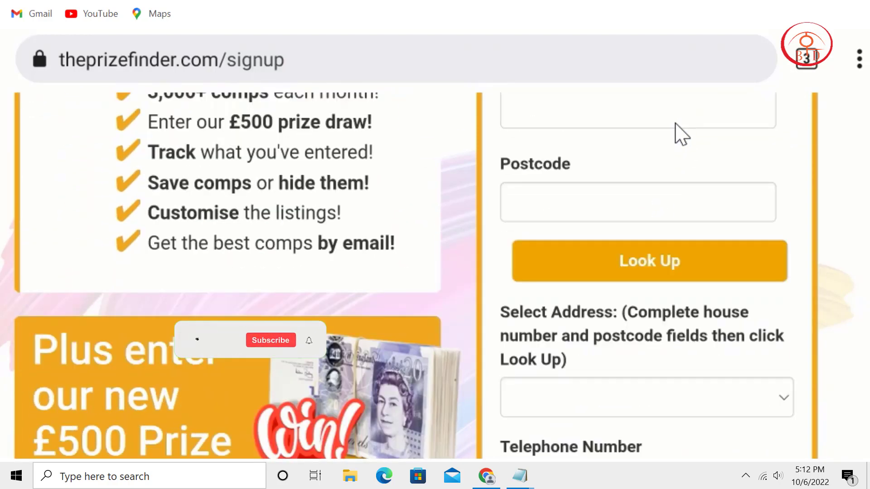
click(622, 213)
click(672, 222)
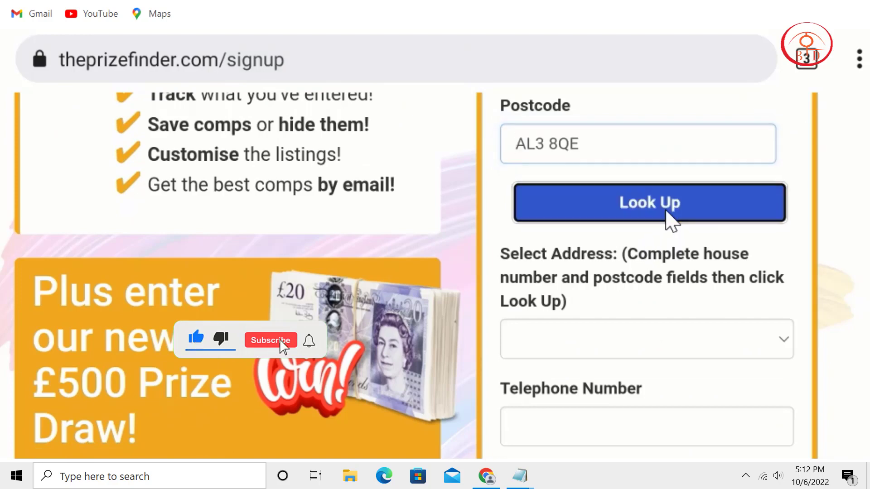
scroll(689, 272, down, 2)
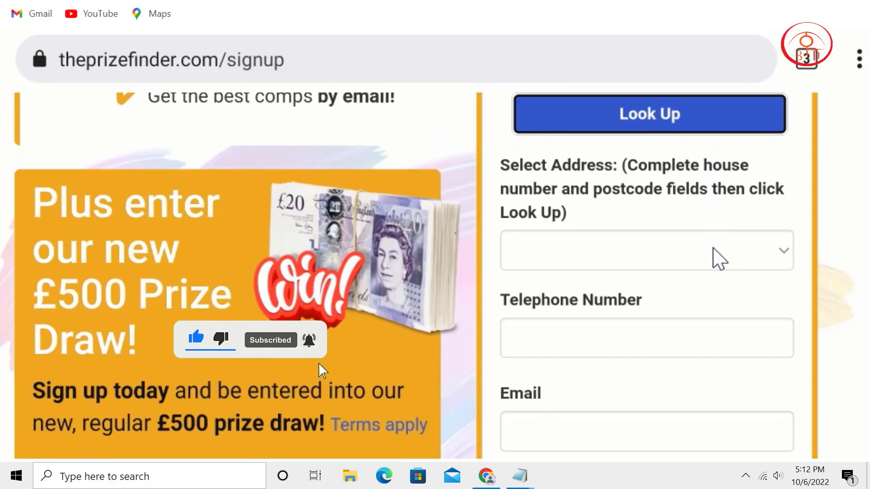
Step: Pick the first matching address and paste the phone number into Telephone Number
click(719, 257)
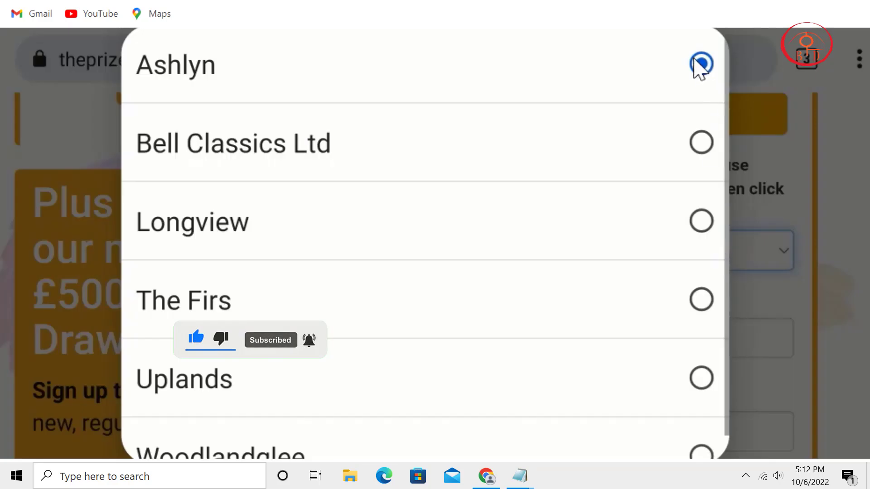
click(701, 67)
scroll(777, 163, down, 3)
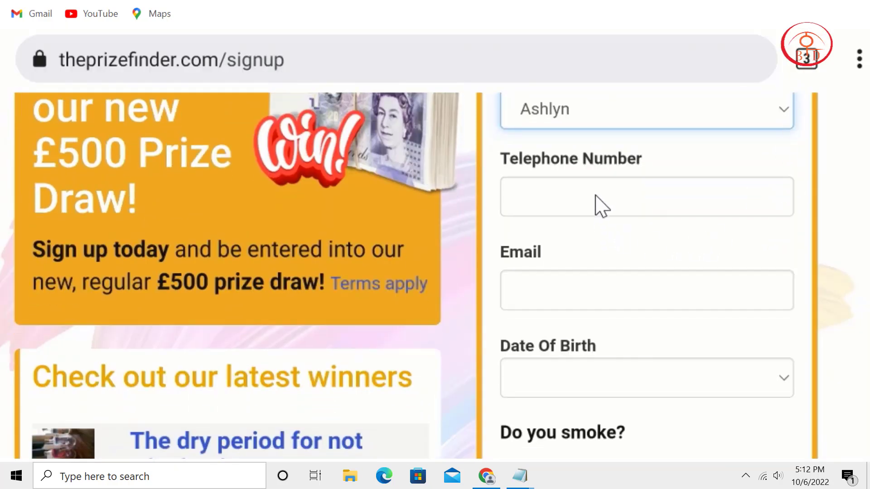
click(595, 195)
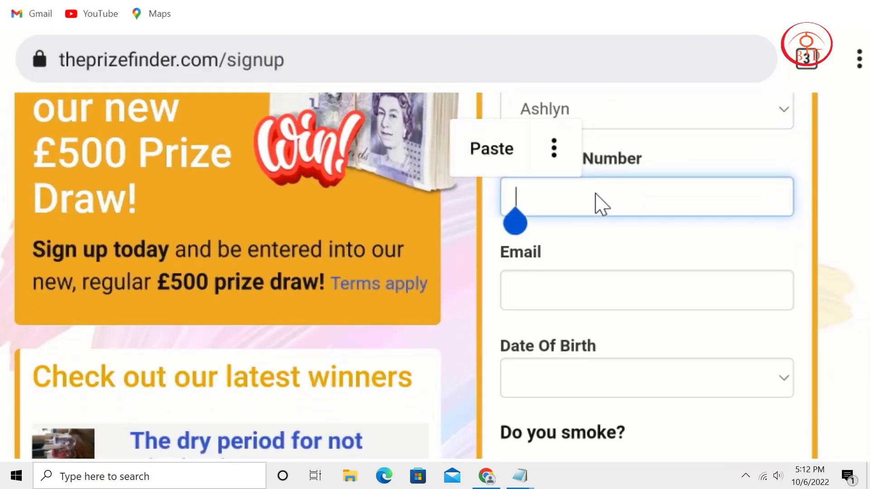
scroll(702, 245, up, 3)
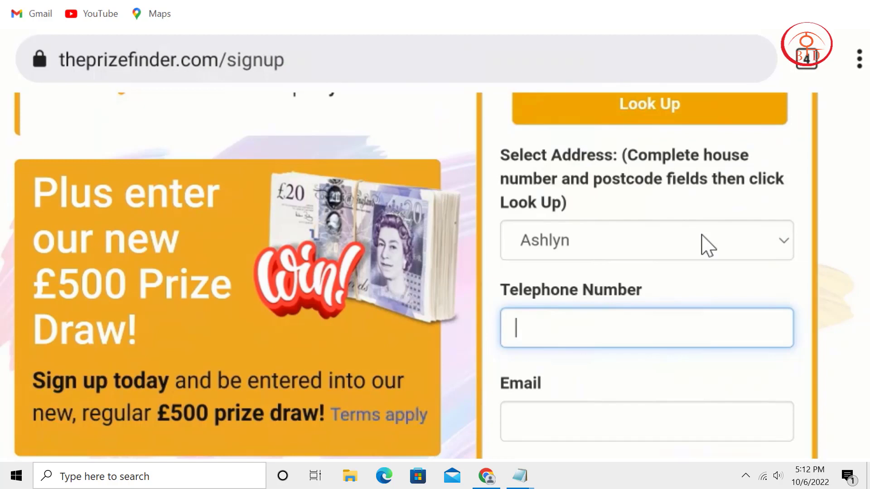
key(ctrl+v)
Step: Type the user's e-mail address into the Email field
scroll(725, 220, down, 4)
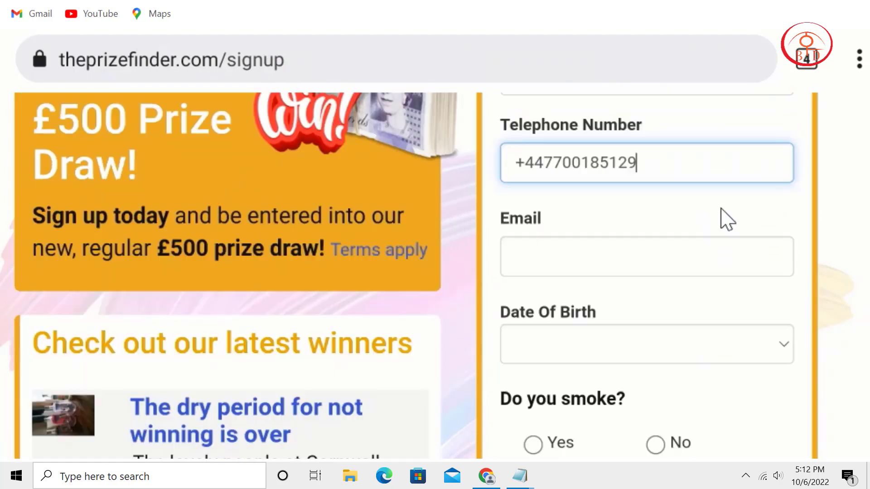
click(652, 268)
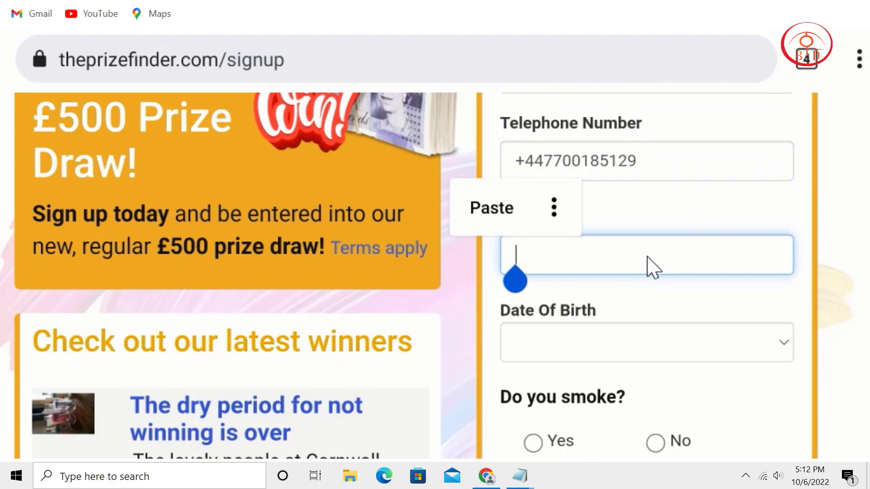
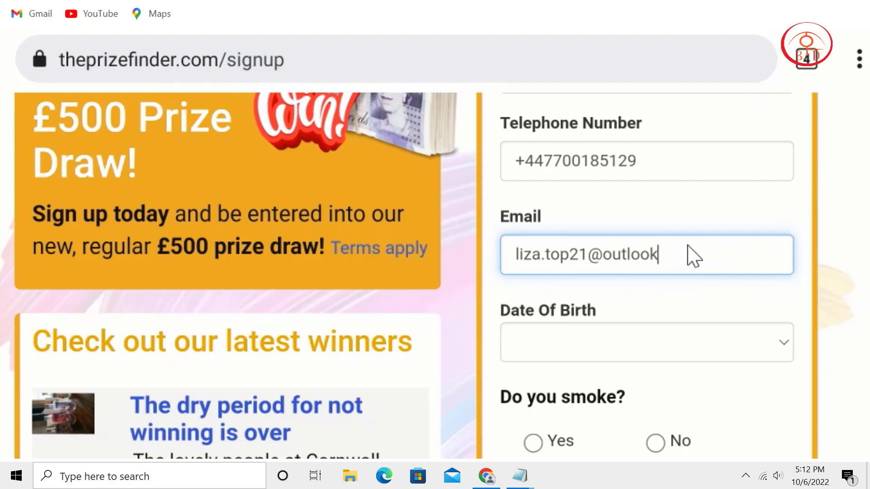
scroll(699, 220, down, 3)
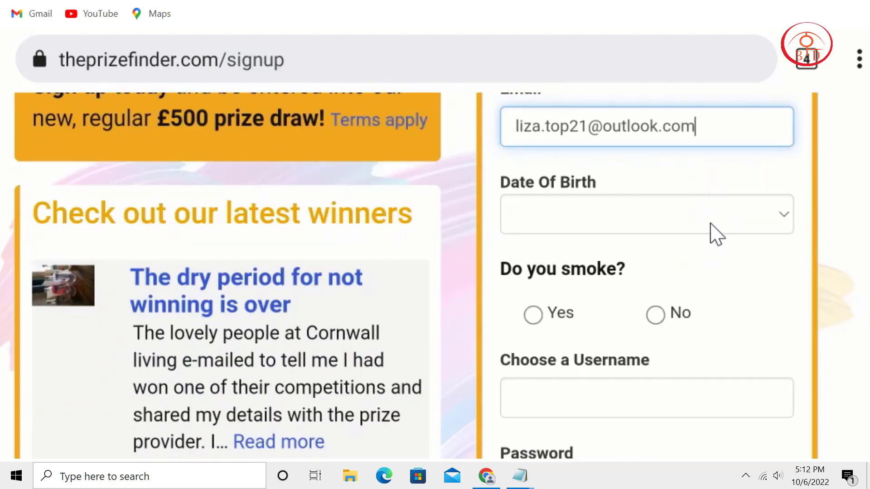
click(698, 213)
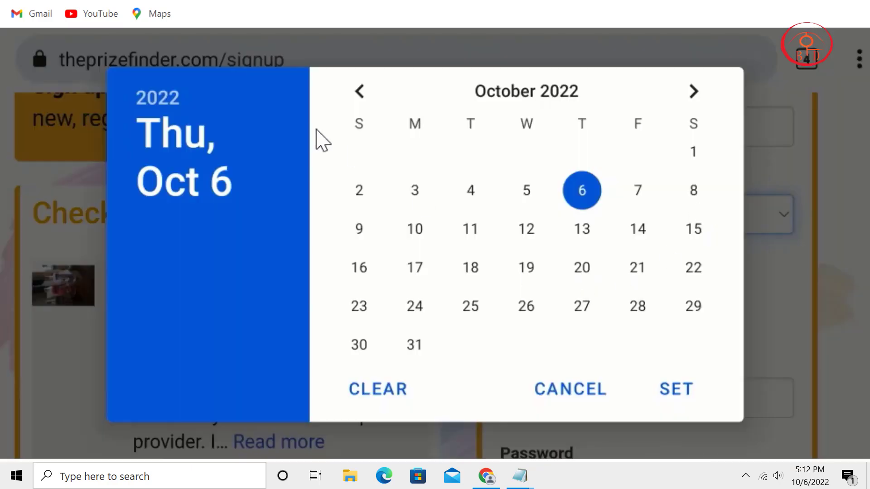
Step: Choose 1999 as the birth year in the calendar, keeping Oct 6, and confirm 10/06/1999
click(359, 93)
click(359, 93)
click(359, 93)
click(358, 93)
click(359, 93)
click(359, 92)
click(359, 93)
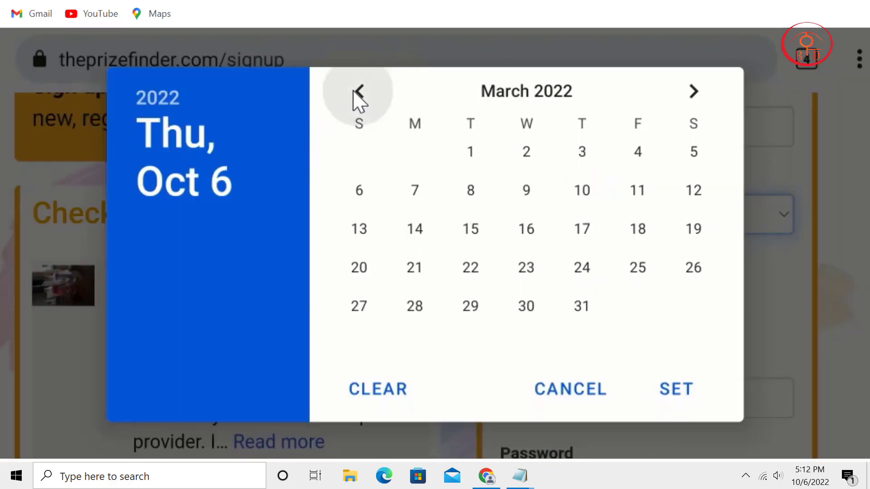
double_click(359, 93)
double_click(358, 92)
click(358, 94)
double_click(358, 94)
double_click(357, 95)
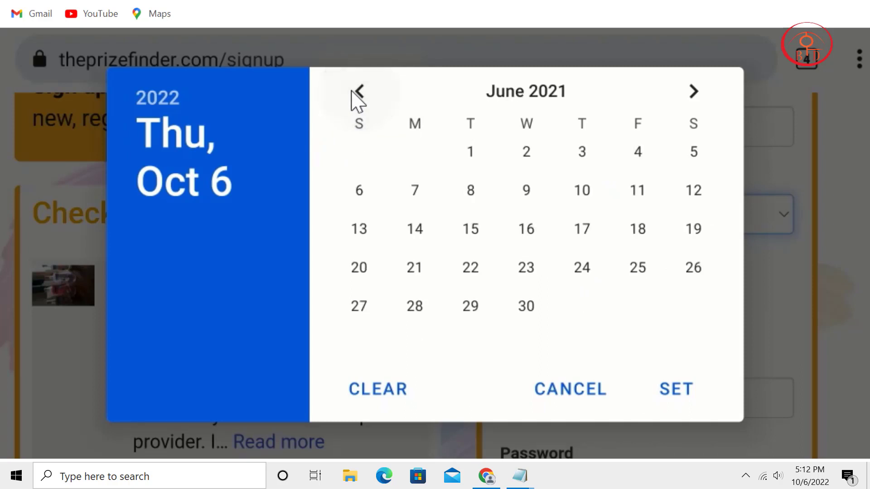
double_click(356, 93)
double_click(356, 95)
click(355, 95)
click(355, 95)
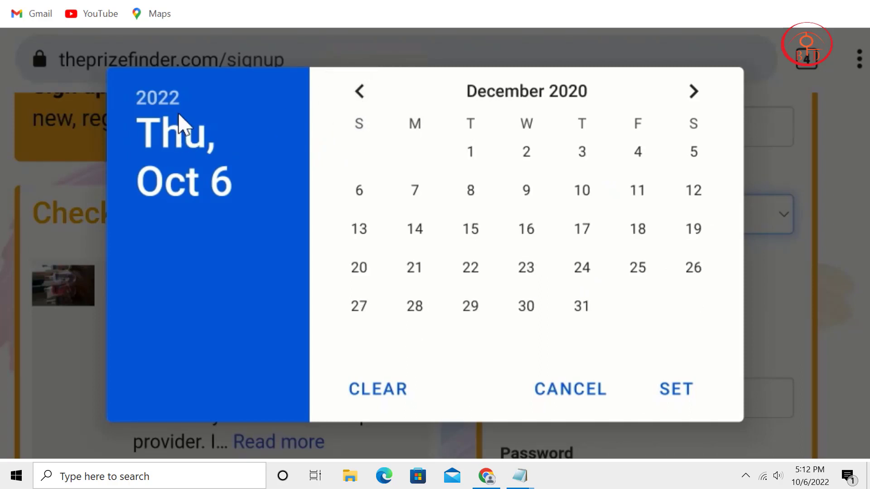
click(151, 98)
scroll(486, 229, up, 5)
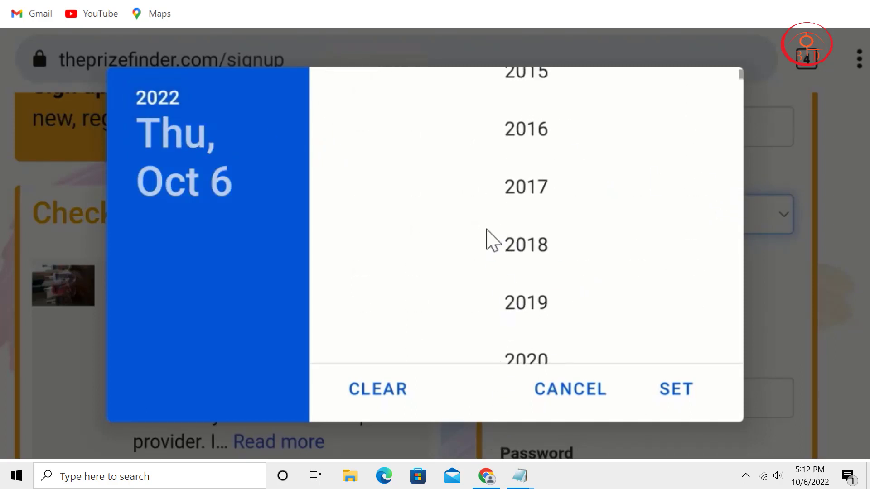
scroll(503, 222, up, 2)
scroll(520, 211, up, 10)
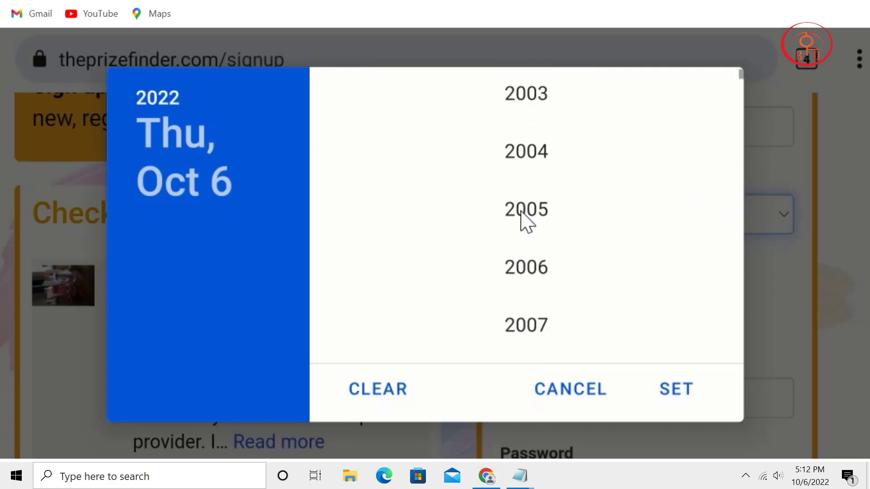
scroll(544, 208, up, 2)
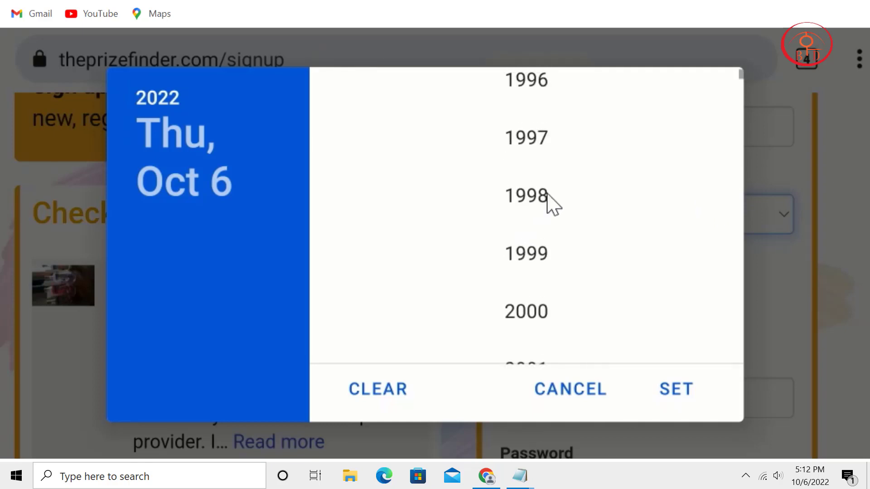
click(533, 261)
click(675, 390)
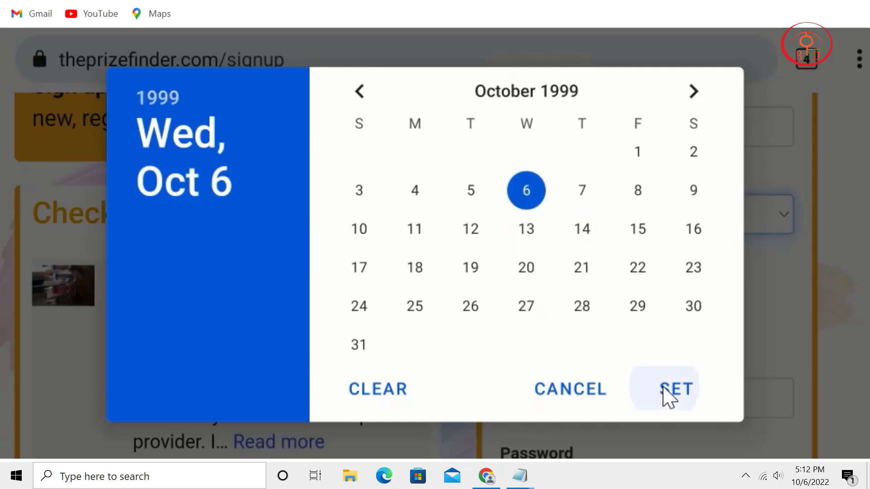
scroll(723, 227, down, 1)
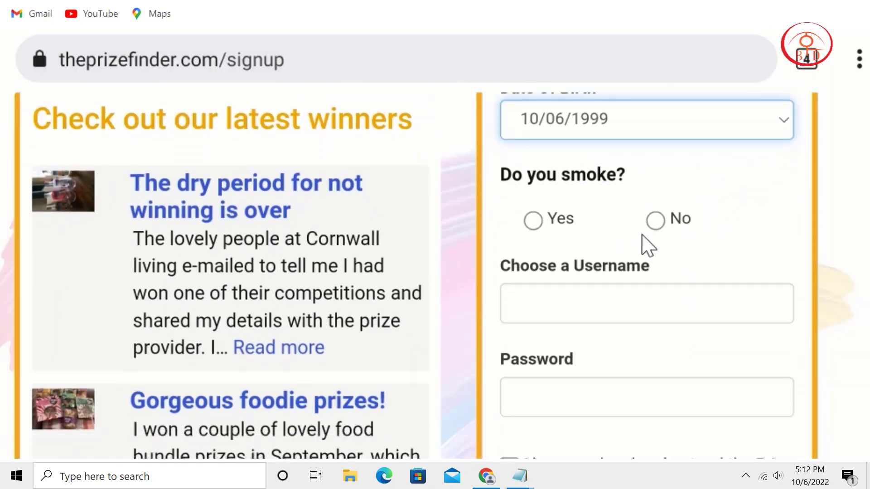
Step: Answer No to smoking and enter a username and password
click(655, 221)
click(648, 301)
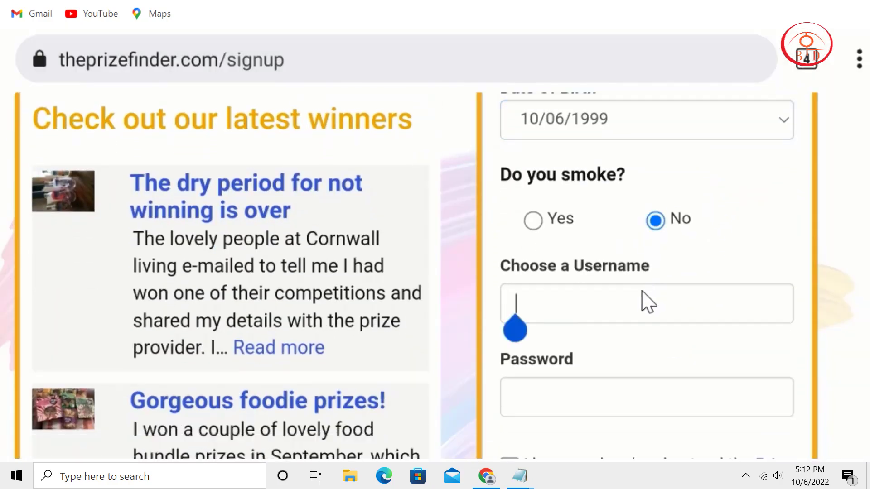
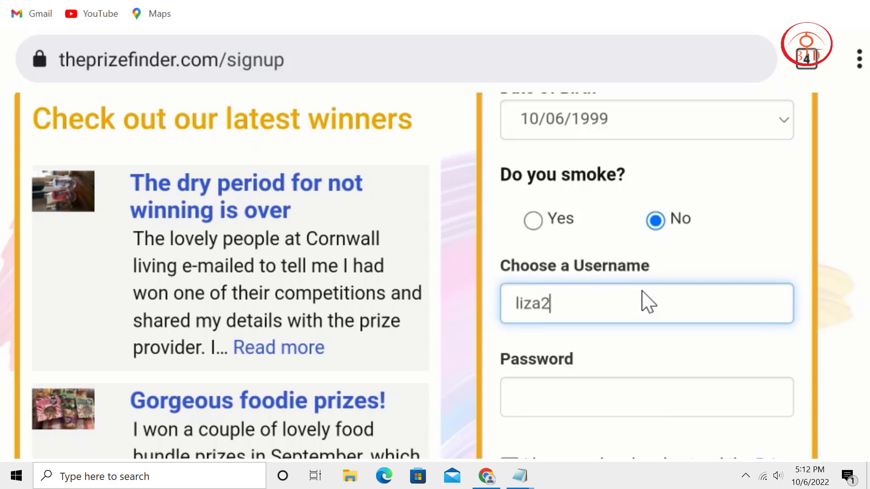
scroll(662, 353, down, 3)
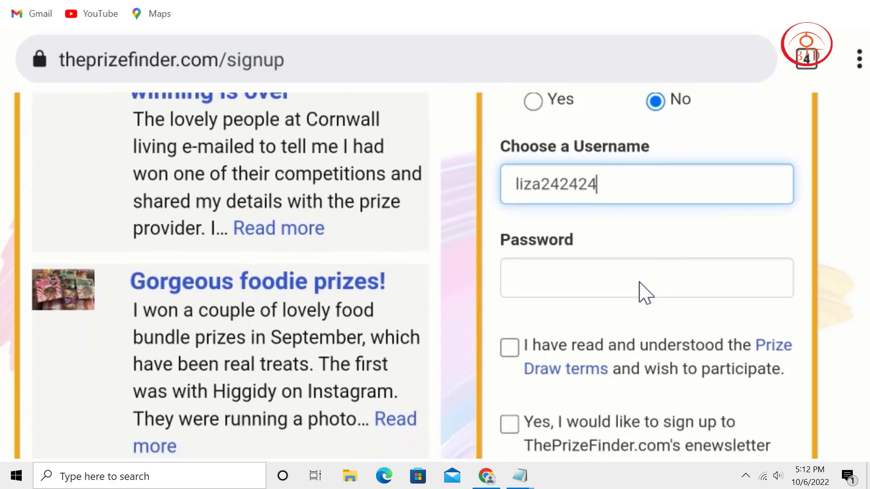
click(622, 310)
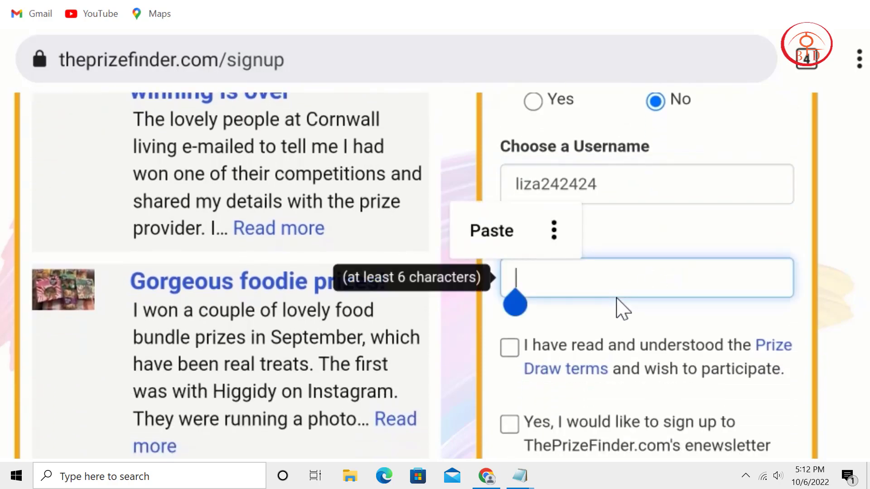
text(l)
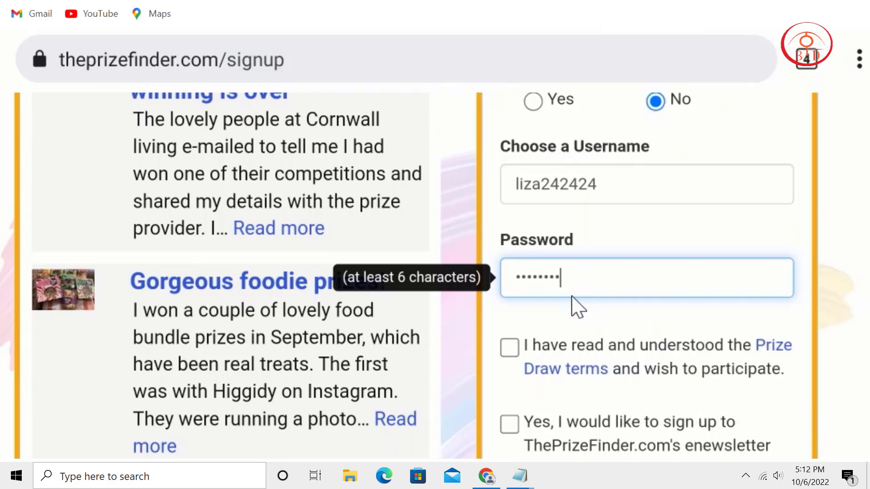
Step: Accept the Prize Draw terms and enewsletter, and decline telephone and SMS marketing
click(507, 349)
scroll(625, 243, down, 3)
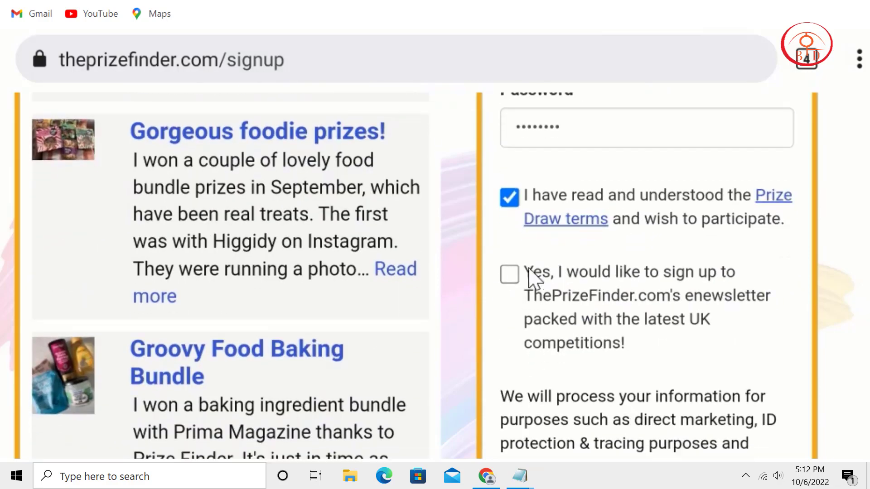
click(507, 275)
scroll(670, 189, down, 4)
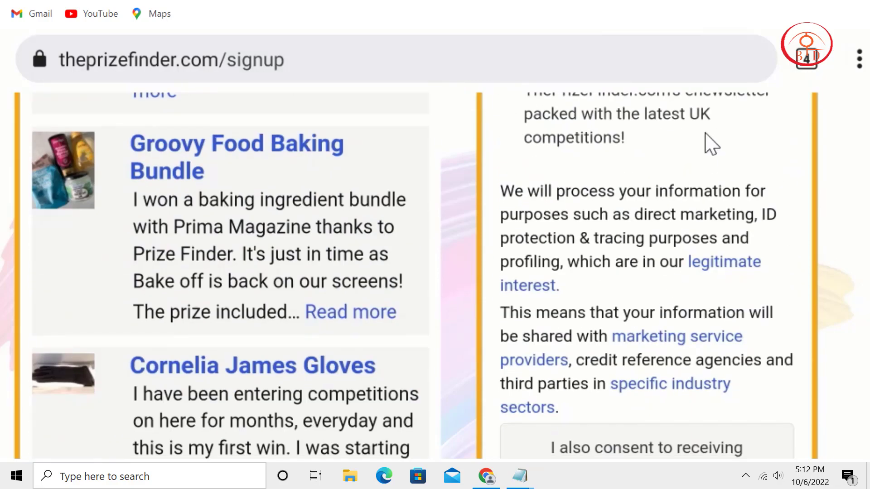
scroll(677, 354, down, 3)
scroll(703, 195, down, 3)
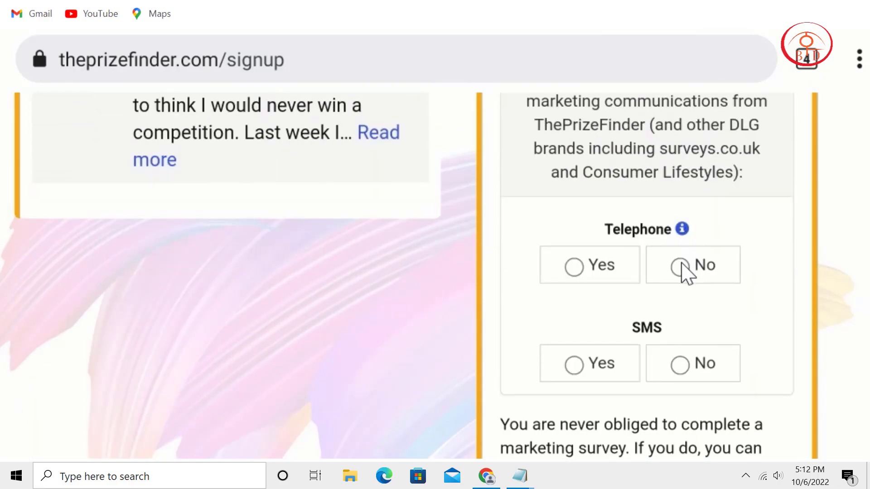
click(681, 270)
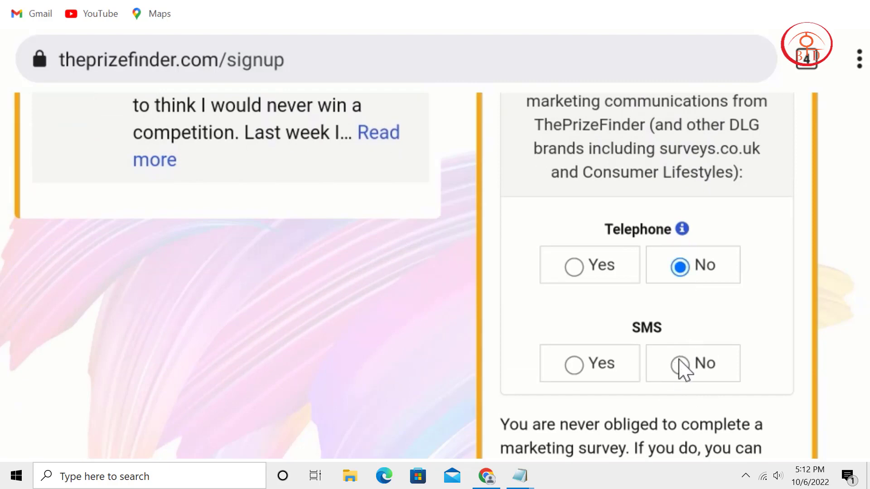
click(682, 365)
scroll(773, 185, down, 3)
scroll(721, 272, down, 3)
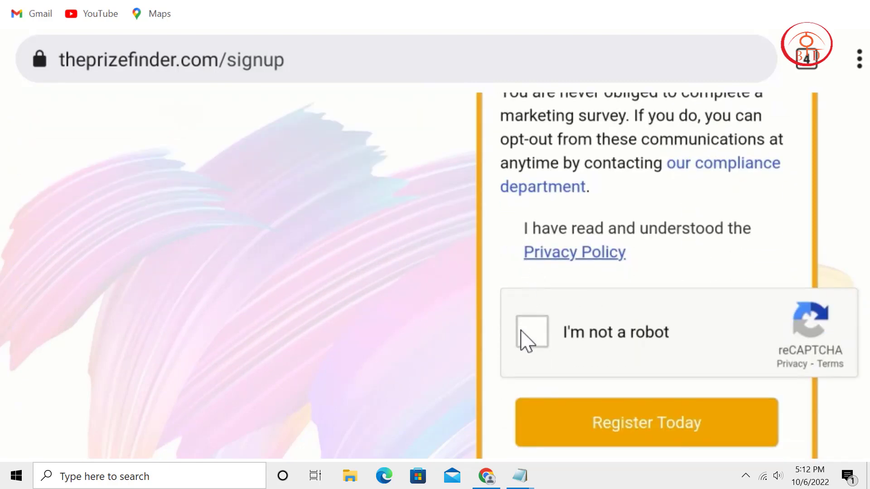
Step: Tick 'I'm not a robot' and submit the form with Register Today
click(525, 342)
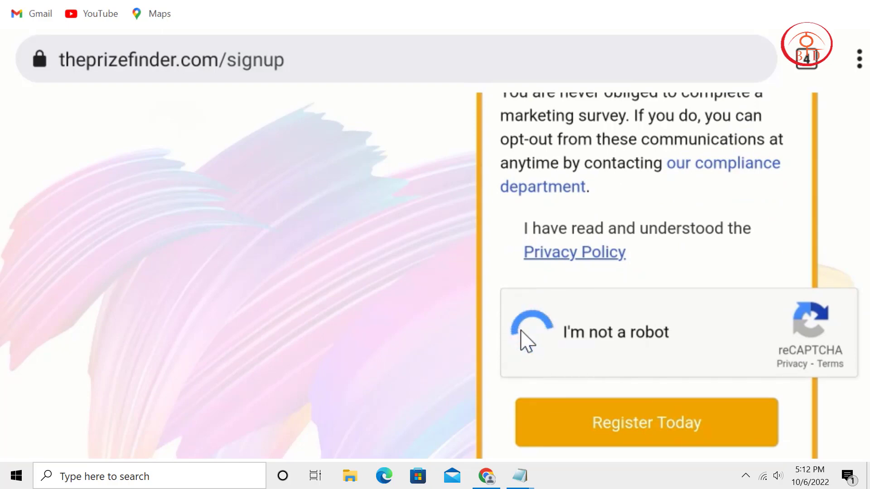
scroll(570, 249, down, 2)
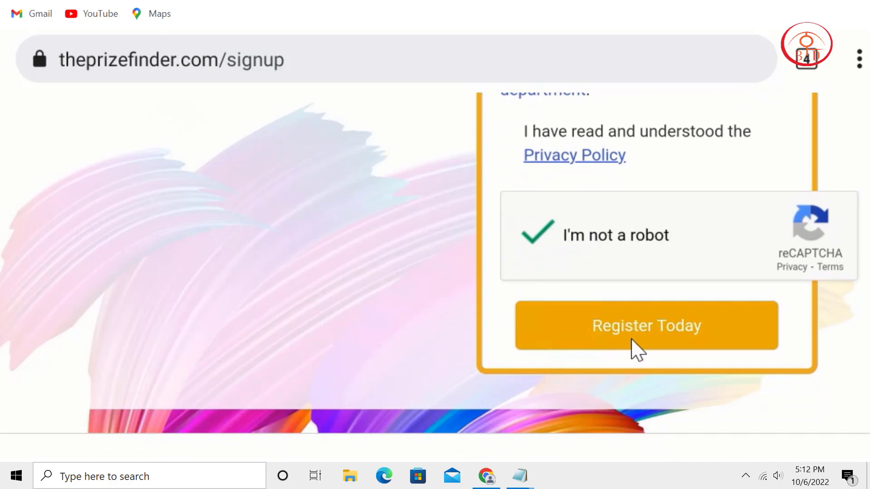
click(633, 336)
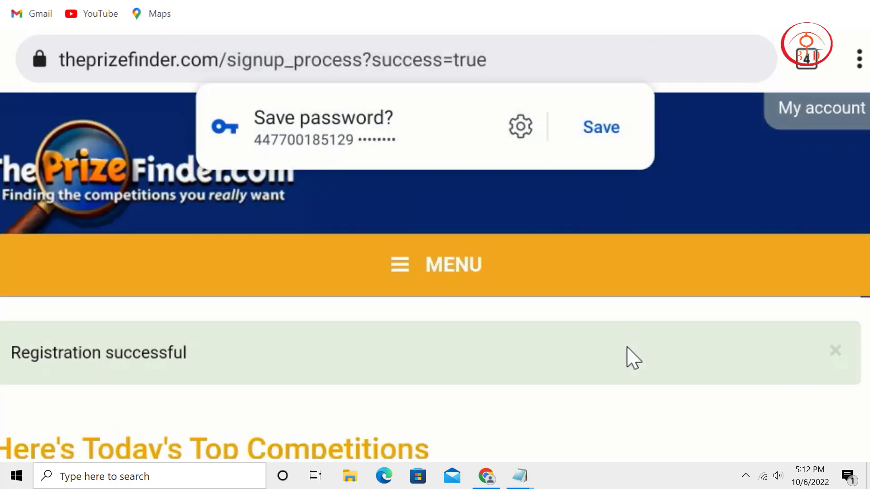
Step: Save the login password in the browser and scroll the registration-success page
click(601, 144)
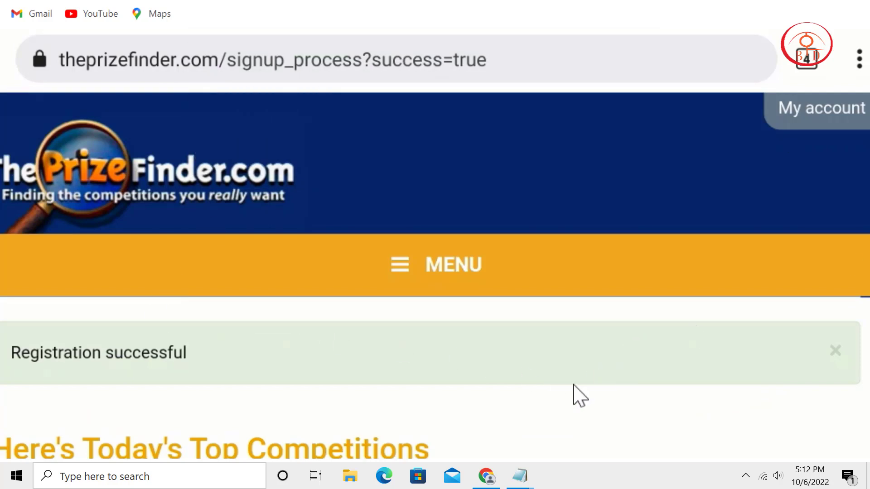
scroll(633, 215, down, 4)
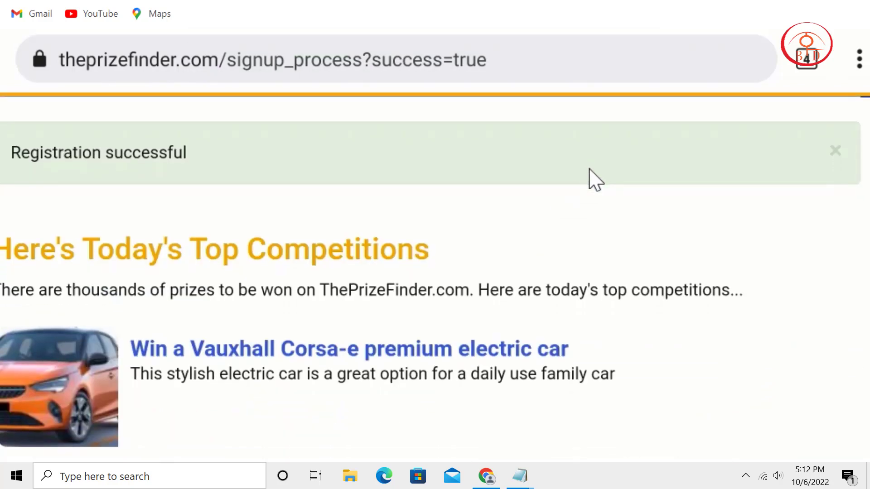
scroll(589, 185, down, 3)
scroll(591, 168, up, 7)
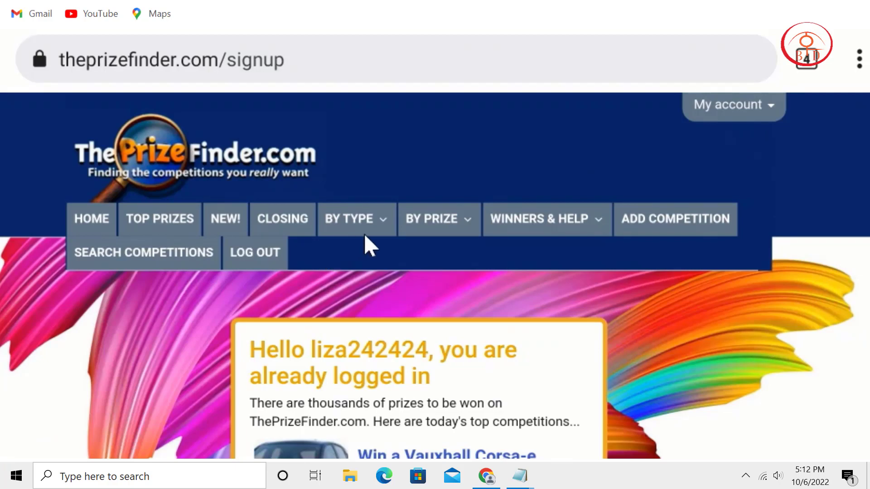
Step: Go to the Competition Tracker from the My account menu and check the Entered list
click(735, 105)
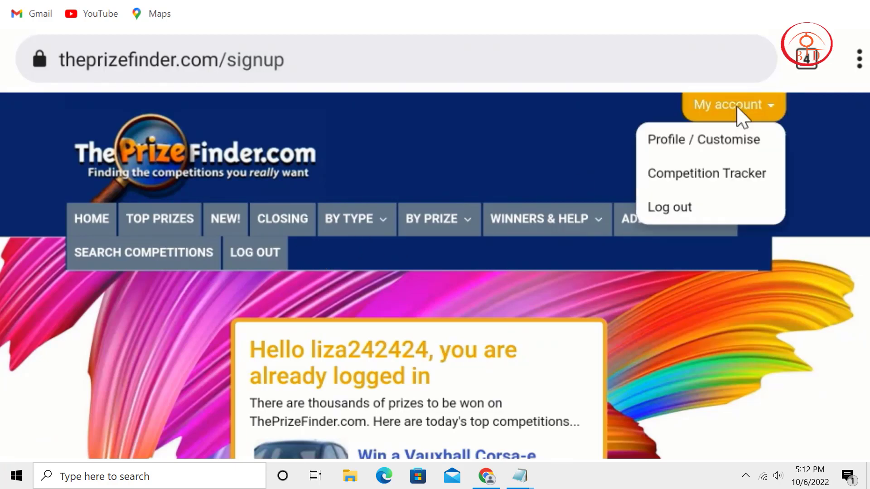
click(715, 177)
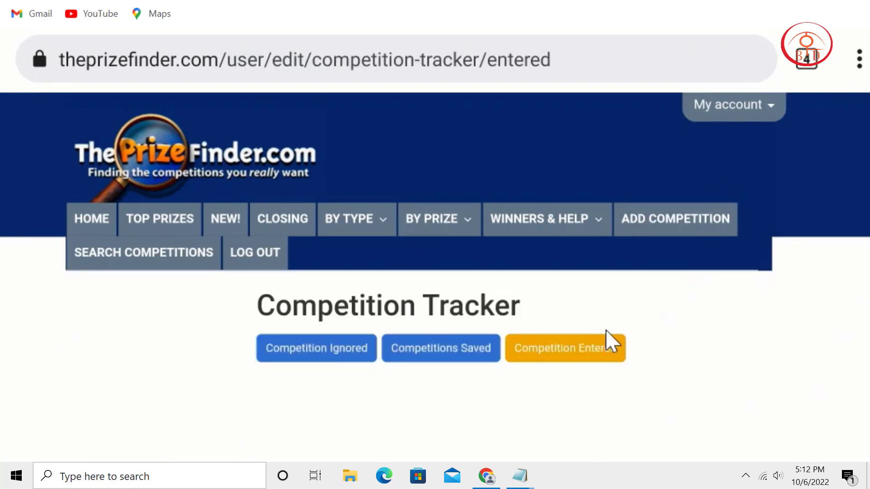
scroll(646, 204, down, 2)
scroll(652, 215, down, 1)
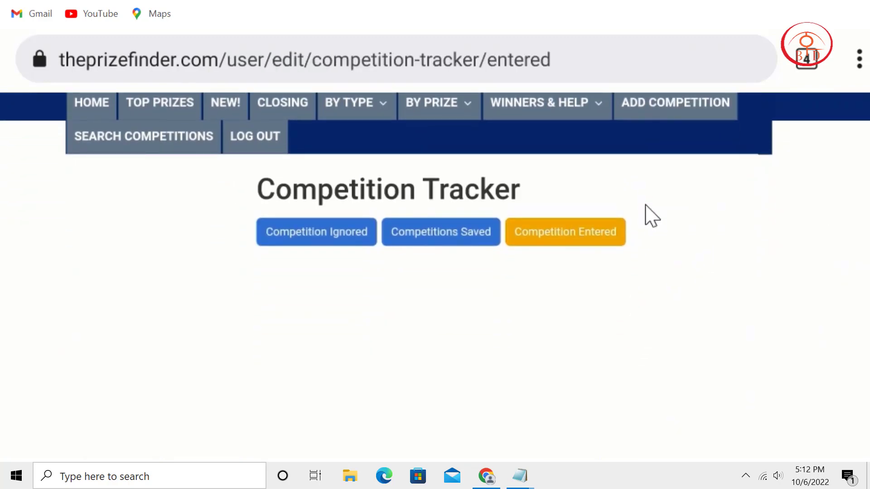
Step: View the tracker's Competitions Saved and Competition Ignored lists
click(435, 235)
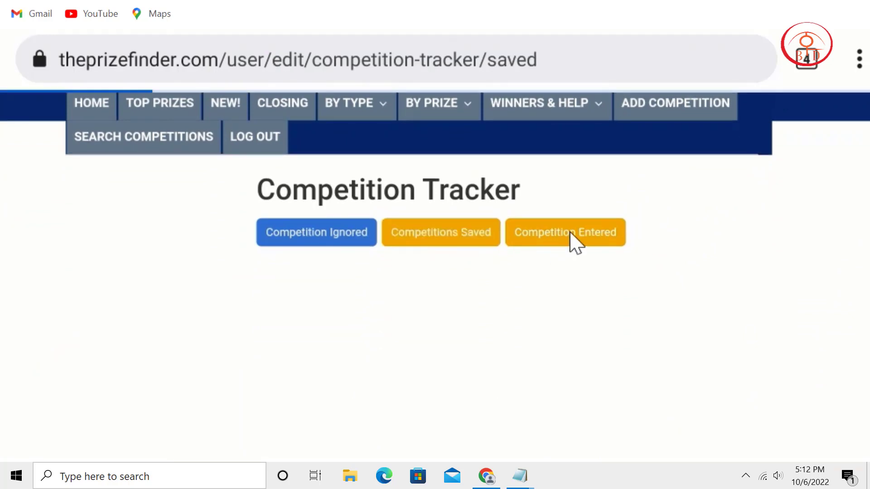
scroll(575, 230, down, 3)
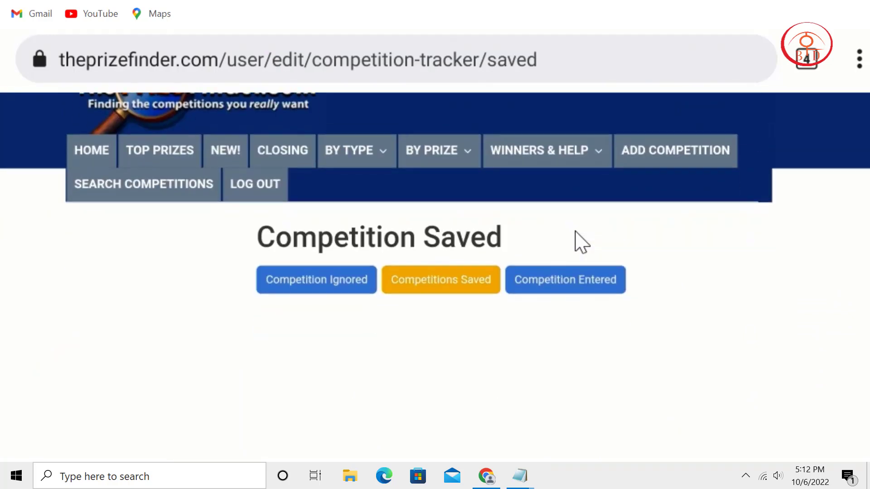
click(574, 230)
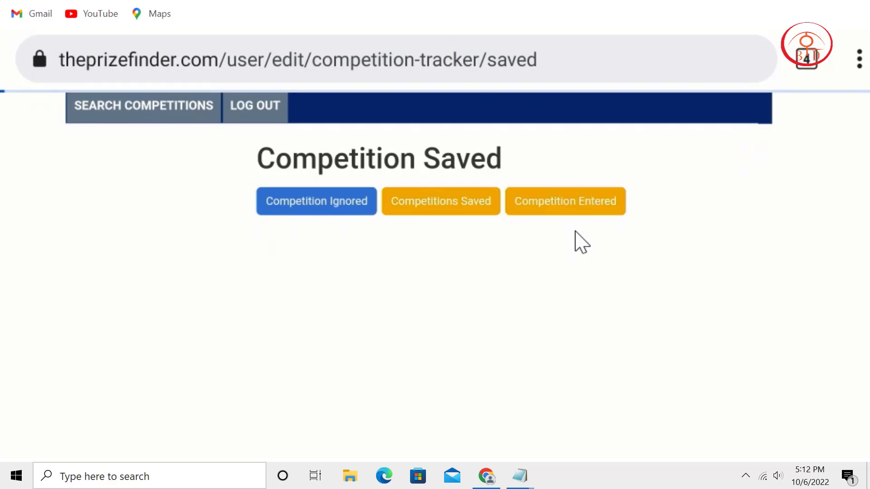
scroll(563, 350, down, 3)
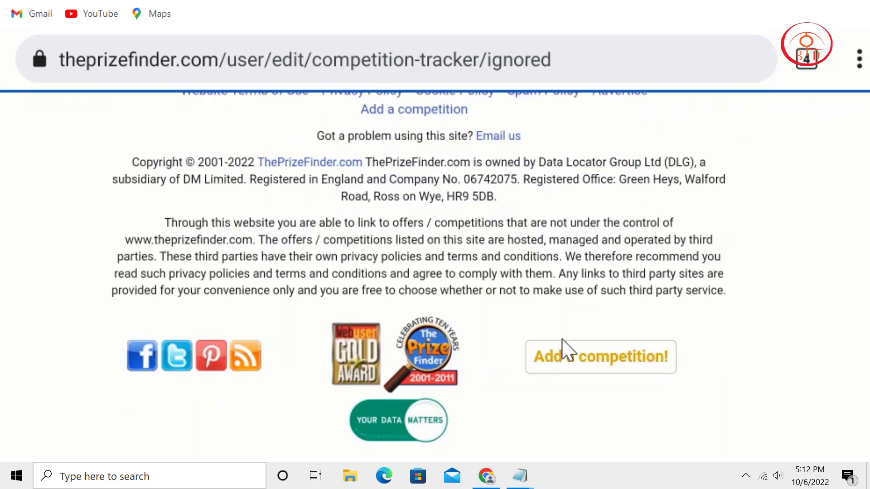
Step: Start a new listing via 'Add a competition!' and choose 'Upload your competition as a FREE Listing'
click(552, 359)
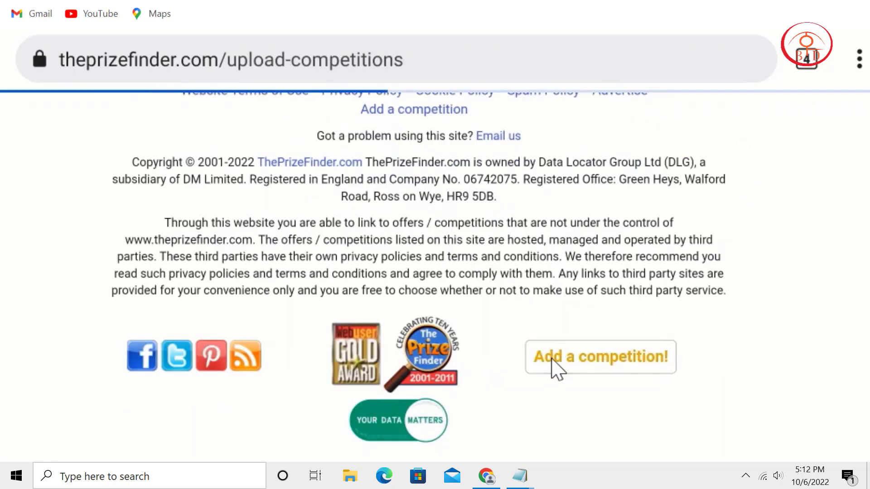
scroll(551, 358, down, 4)
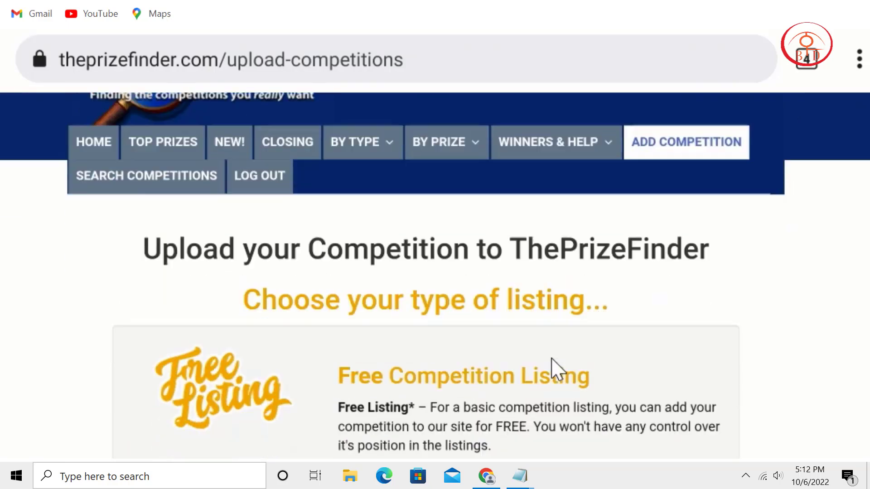
scroll(550, 358, down, 8)
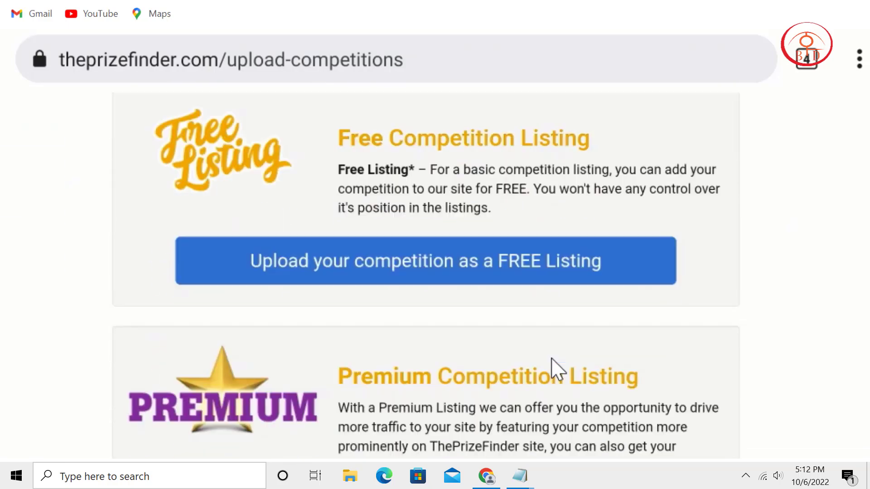
scroll(552, 359, up, 10)
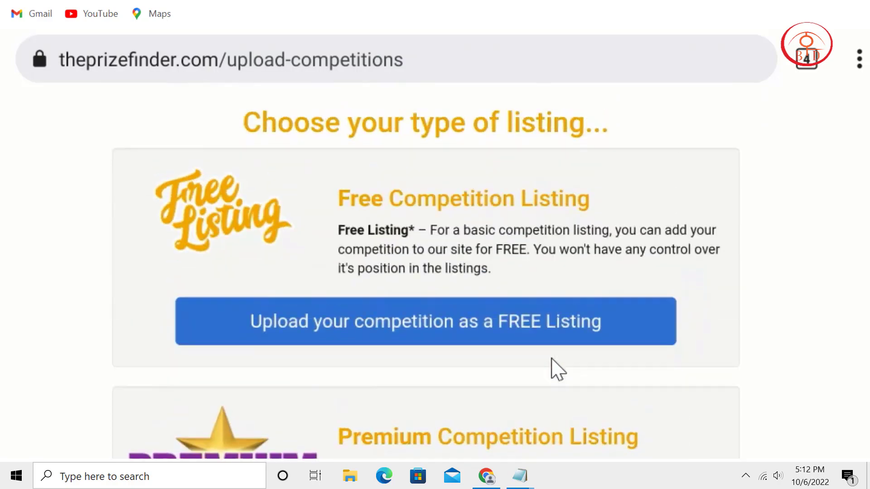
scroll(552, 359, down, 3)
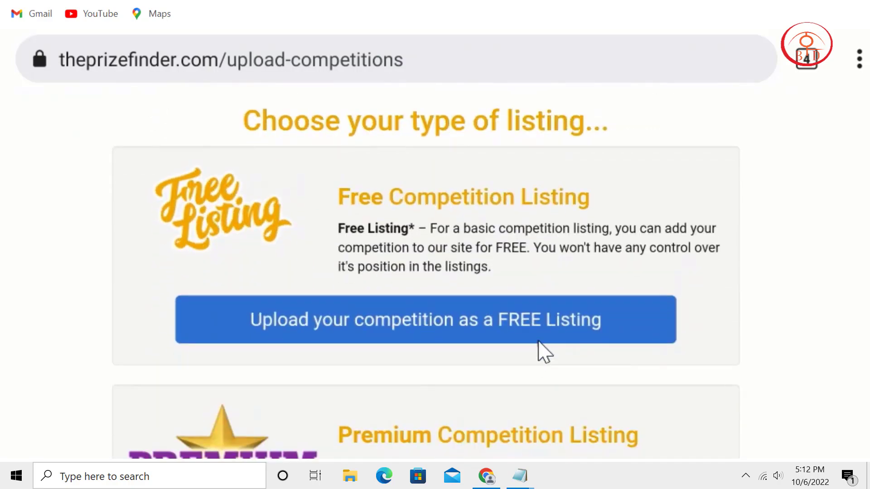
click(552, 323)
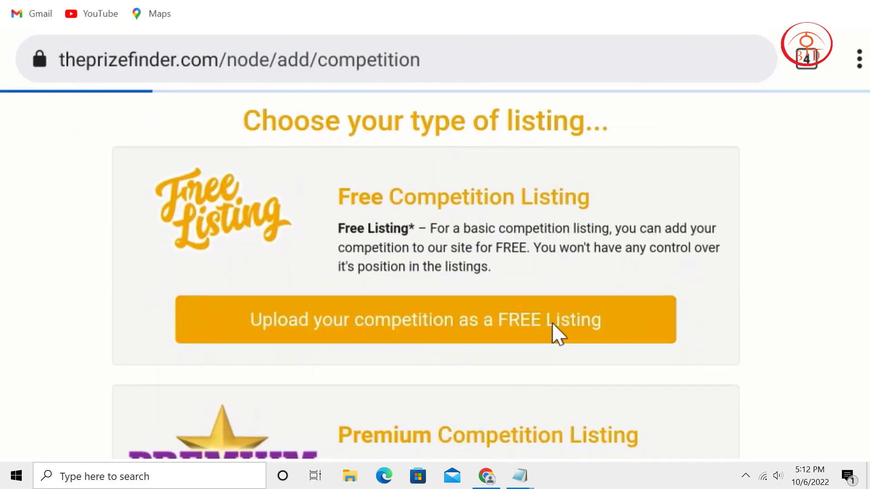
scroll(405, 359, down, 3)
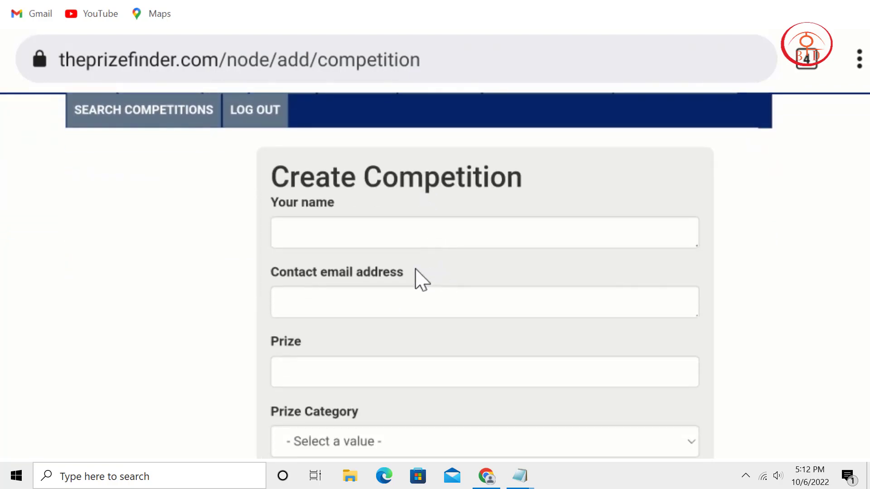
Step: Enter the submitter's name and contact e-mail address on the form
click(380, 238)
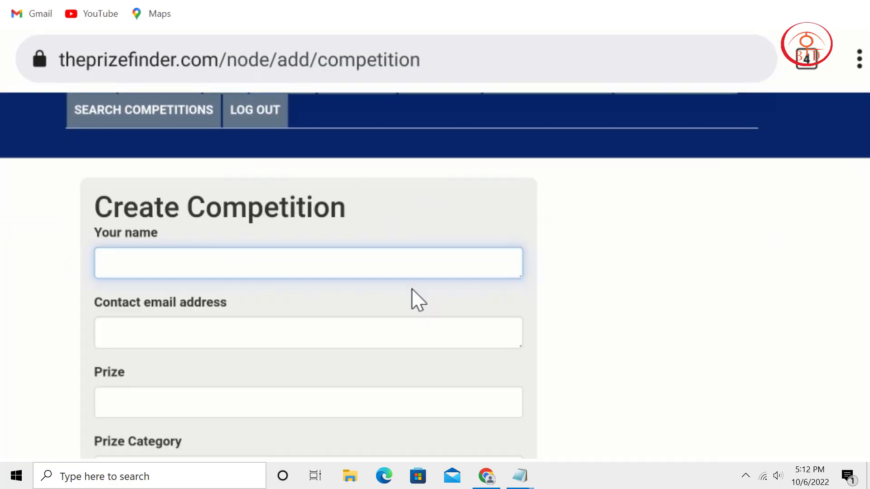
text(liza)
click(233, 323)
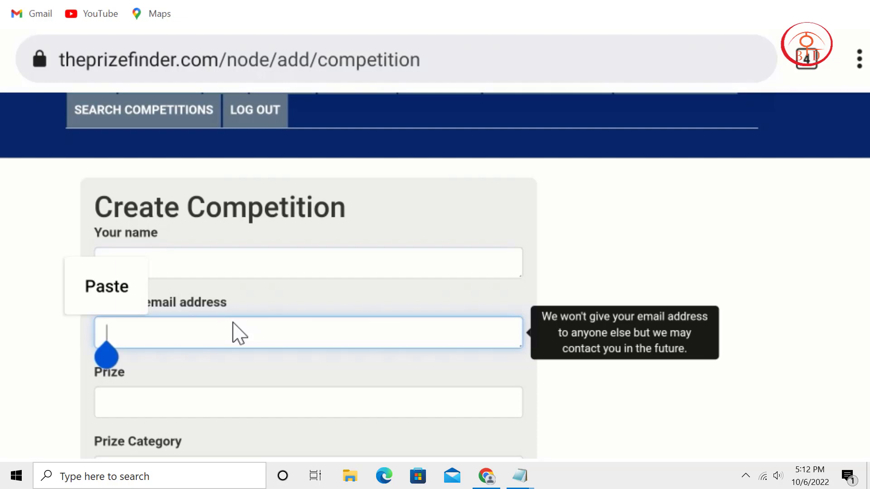
text(li)
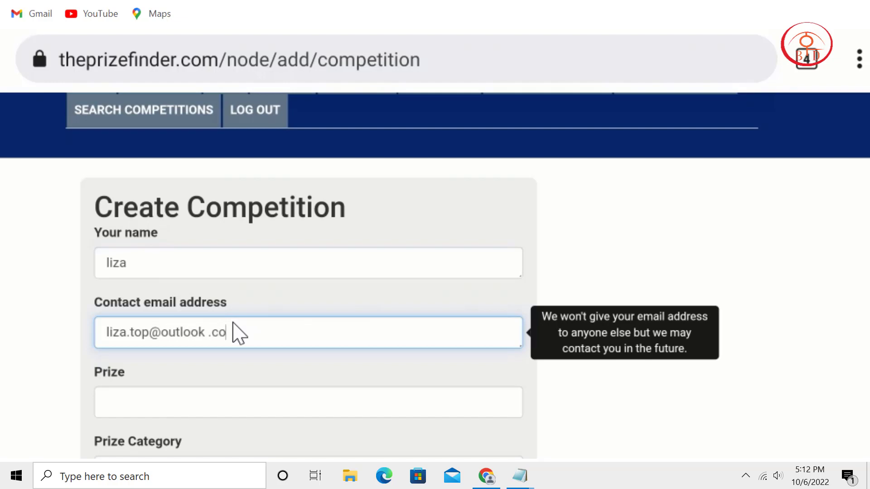
Step: Begin the Prize field with '1'
scroll(249, 301, down, 4)
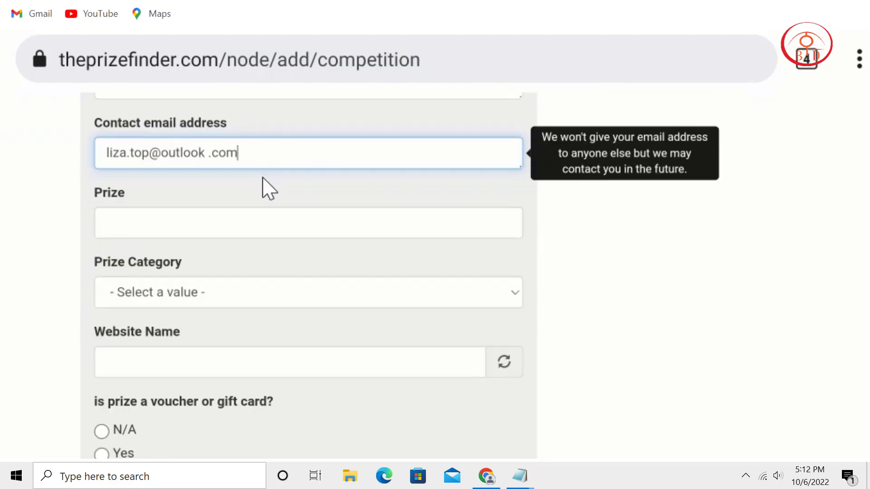
click(249, 223)
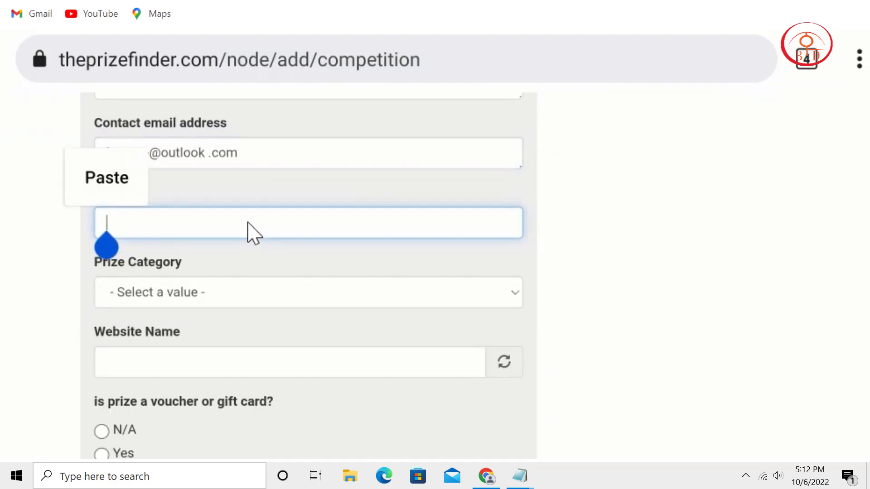
text(1)
scroll(299, 271, down, 2)
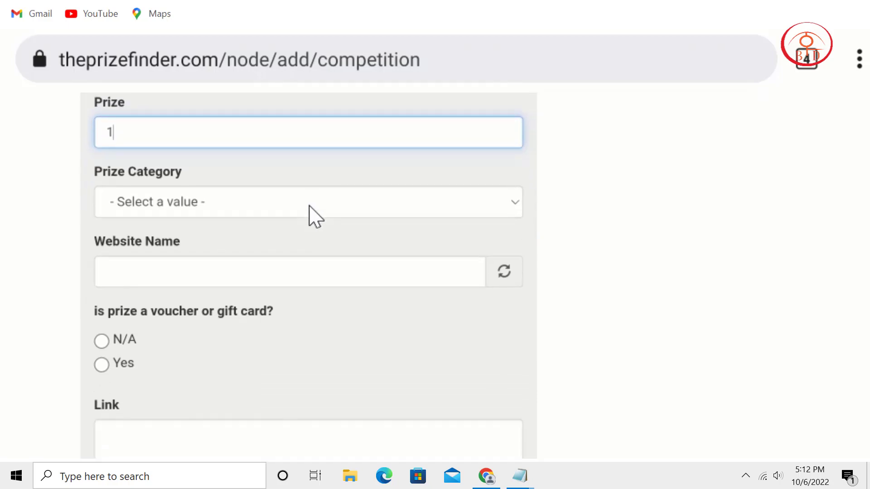
Step: Choose Miscellaneous from the Prize Category dropdown
click(232, 212)
scroll(339, 217, down, 5)
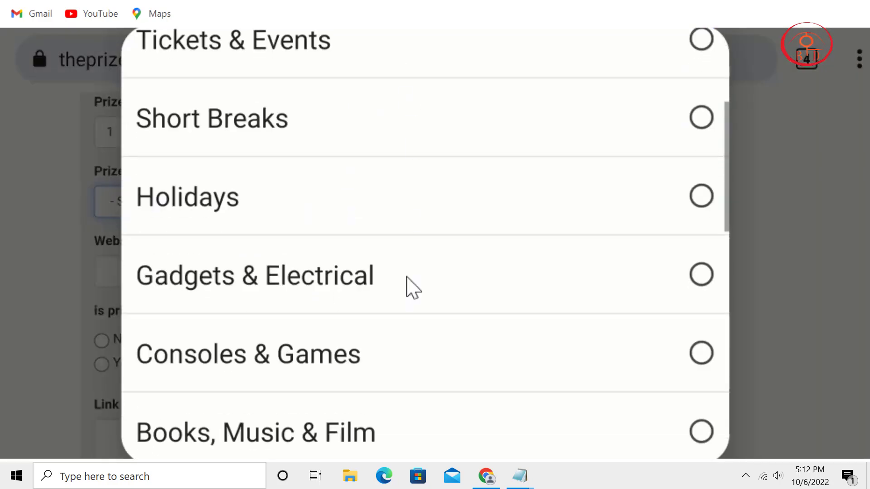
scroll(413, 288, down, 10)
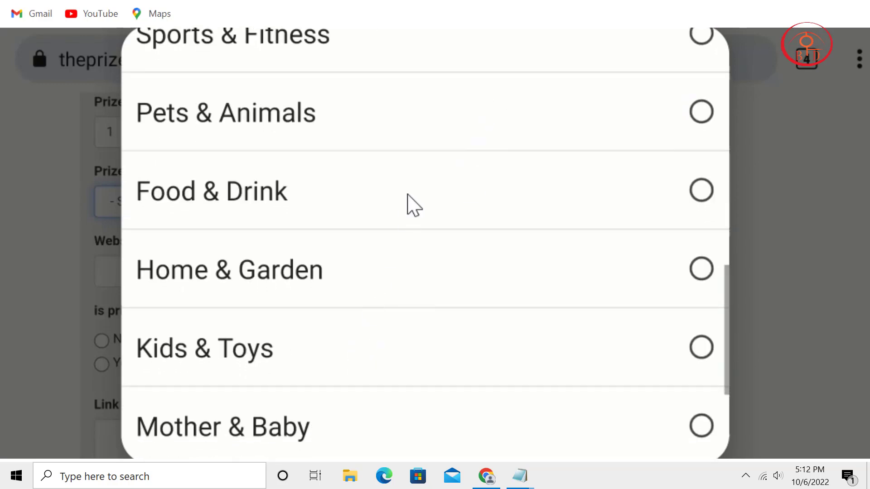
scroll(385, 317, down, 5)
scroll(470, 222, up, 5)
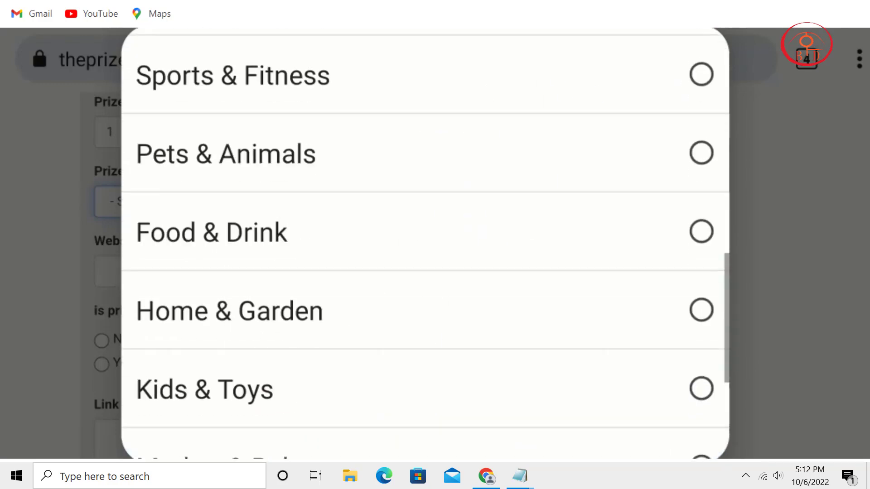
scroll(471, 385, up, 10)
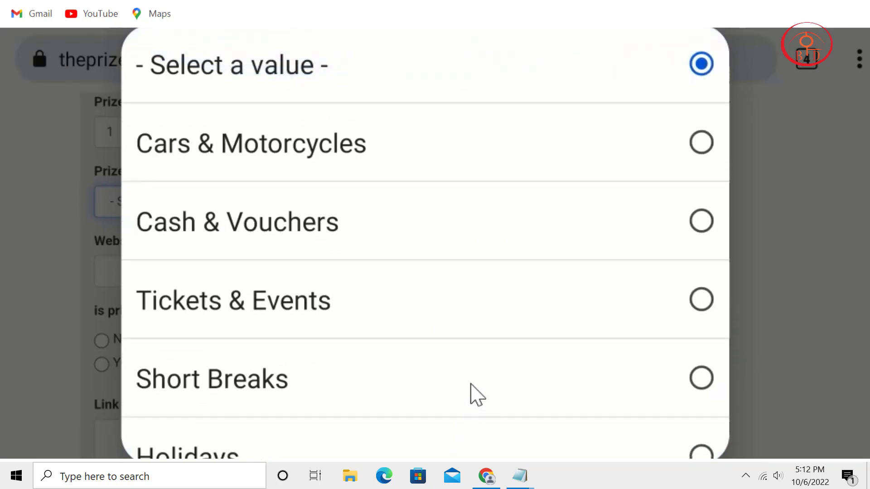
scroll(487, 358, down, 5)
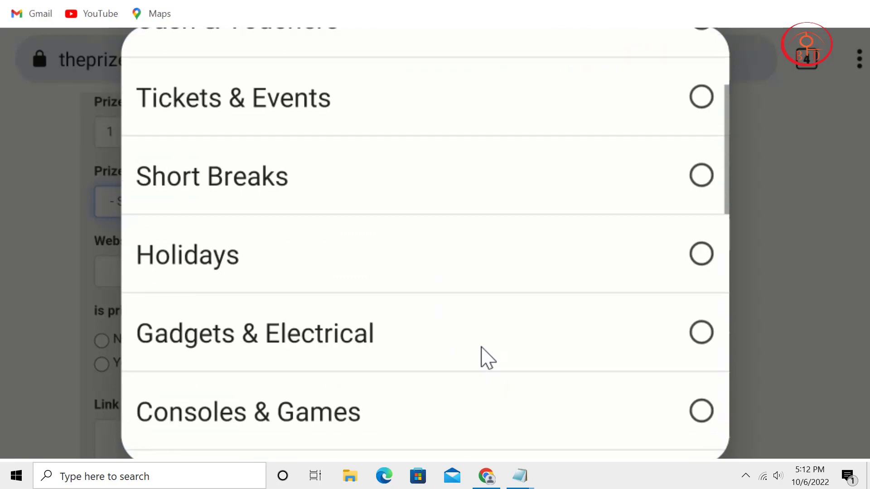
scroll(487, 358, down, 5)
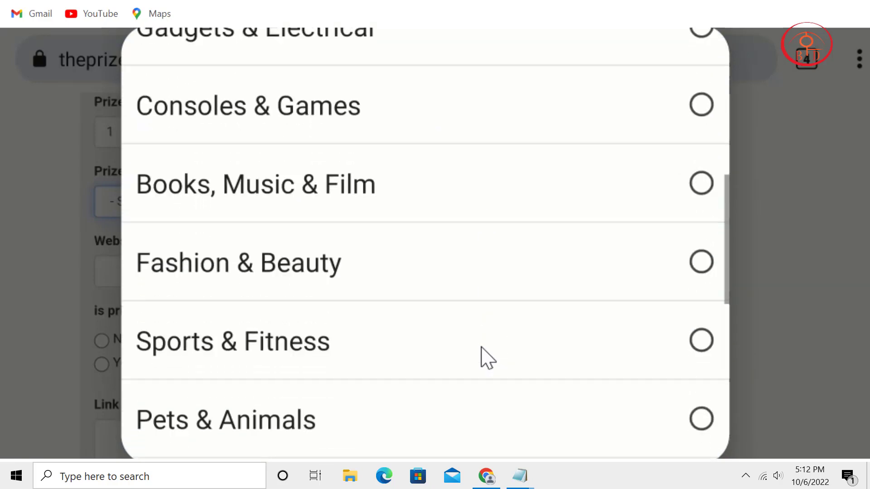
scroll(487, 358, down, 5)
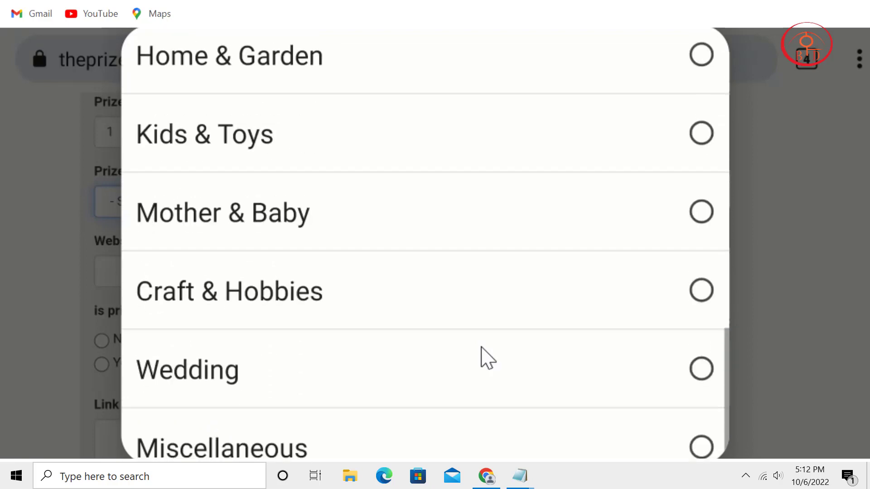
key(Return)
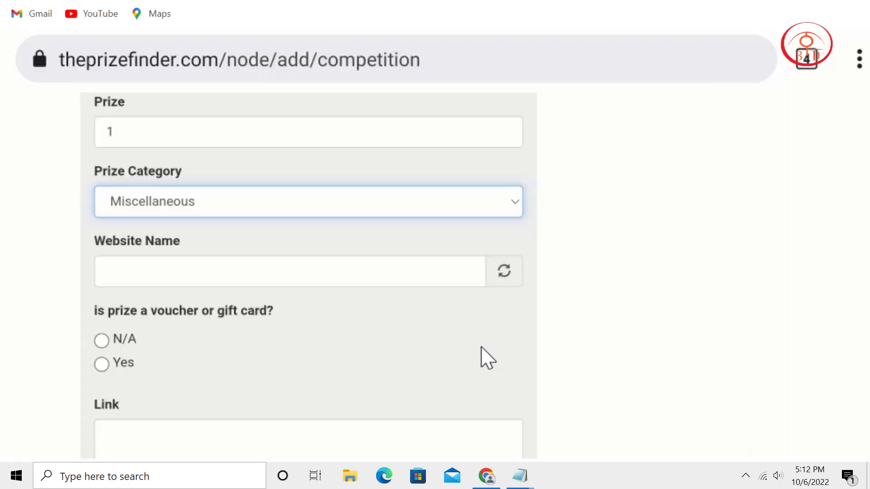
Step: Enter 'iphone 14 pro' as the Website Name and mark the prize as a voucher or gift card
click(385, 281)
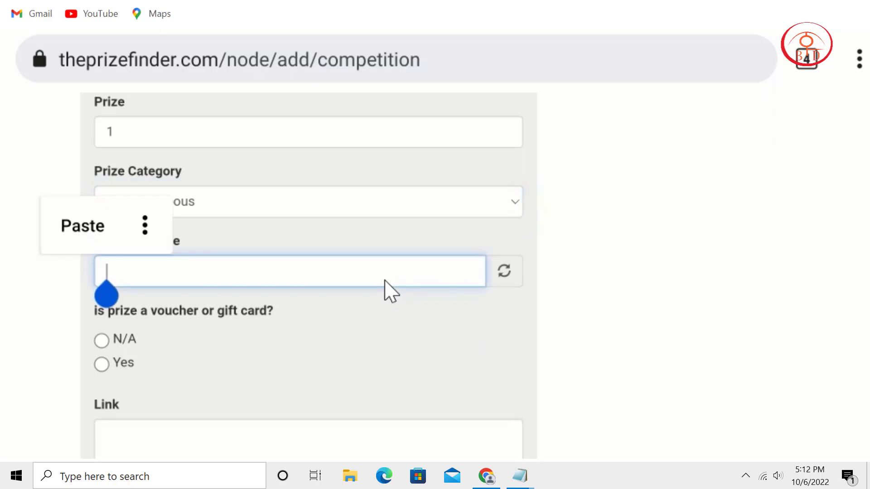
text(iph)
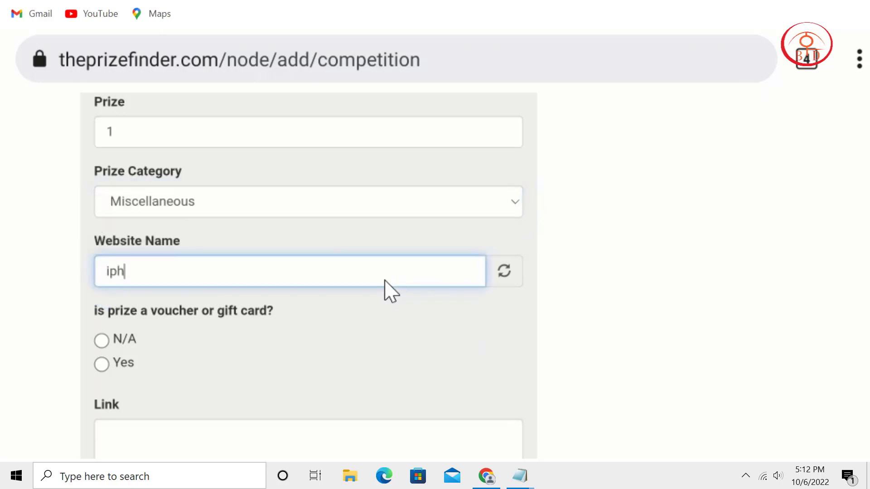
text(one)
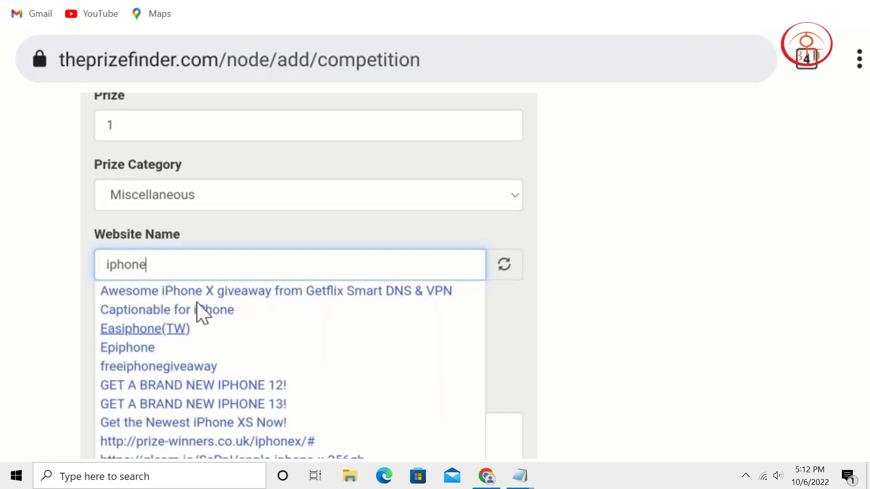
scroll(298, 184, down, 3)
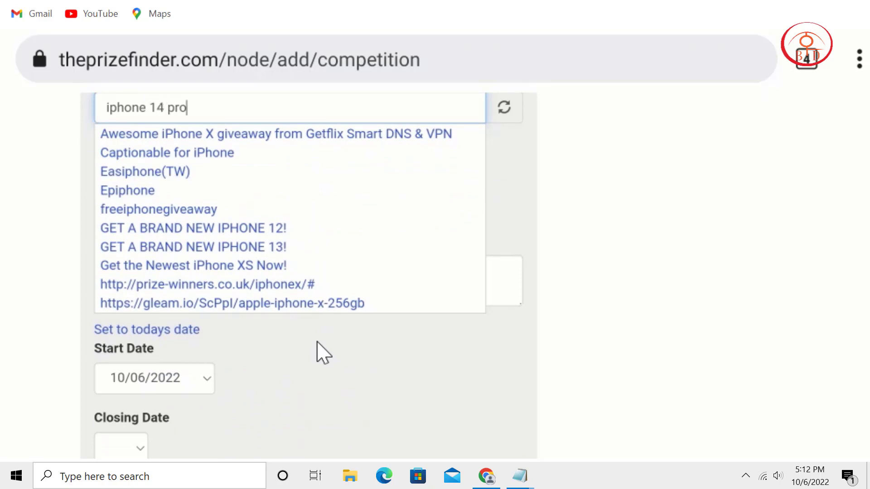
scroll(327, 286, down, 2)
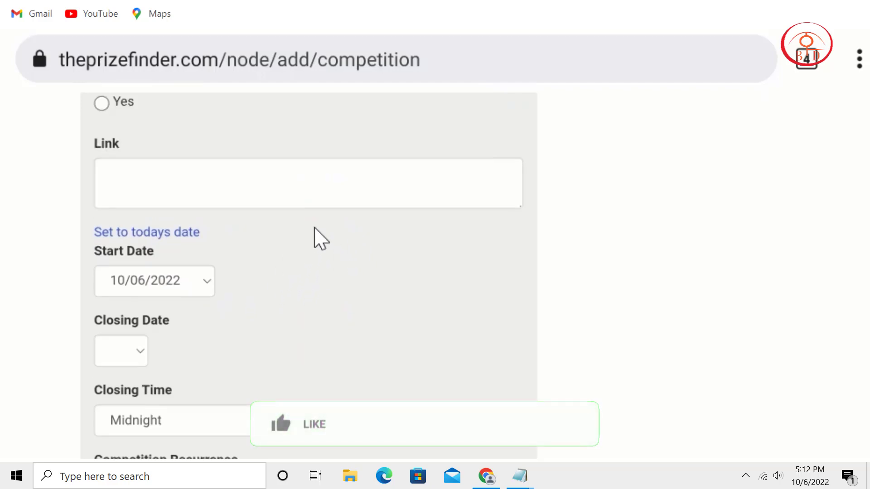
scroll(321, 238, up, 3)
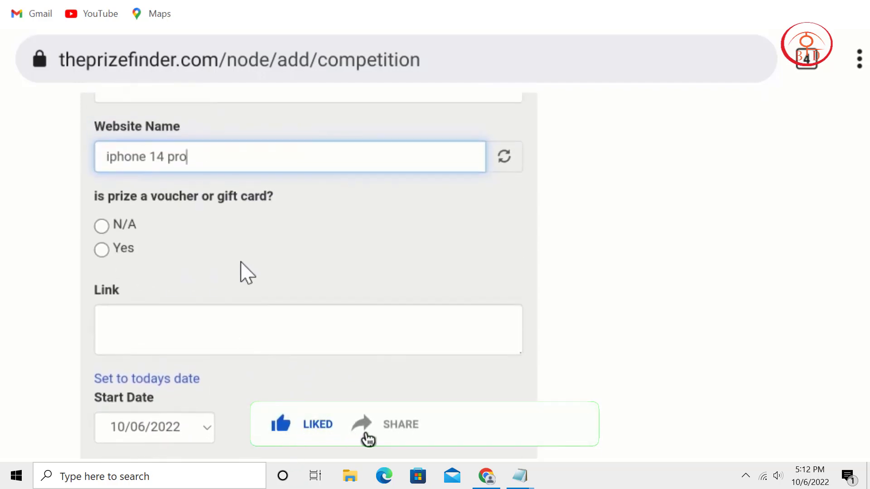
click(189, 256)
scroll(272, 190, down, 3)
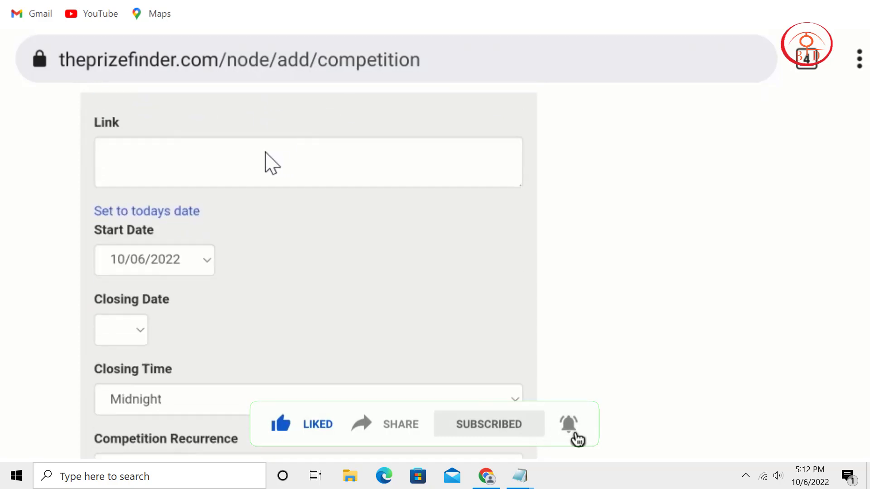
click(272, 163)
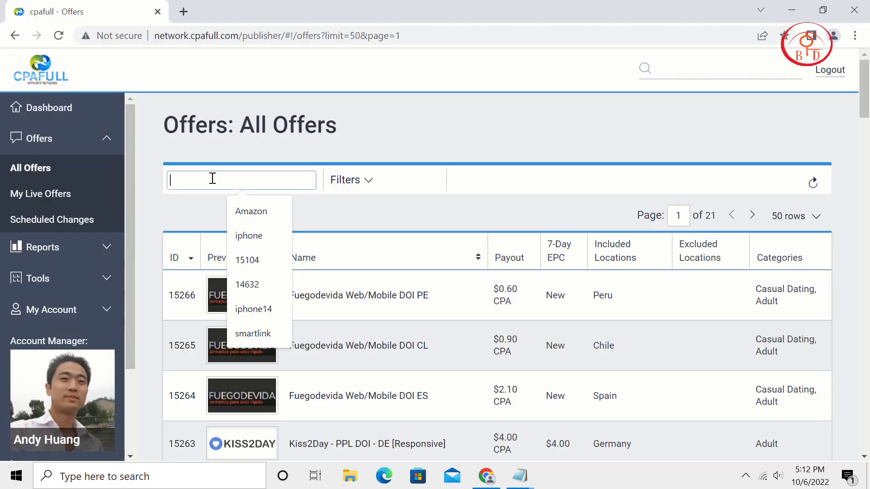
Step: Copy the TinyURL tracking link for CPAFULL's 'Win a new iPhone 14 - UK' offer into Link
click(252, 241)
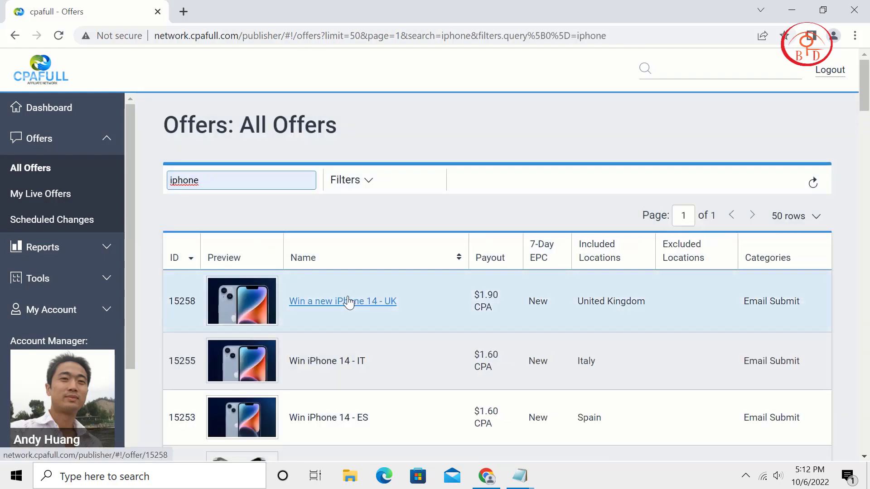
click(347, 301)
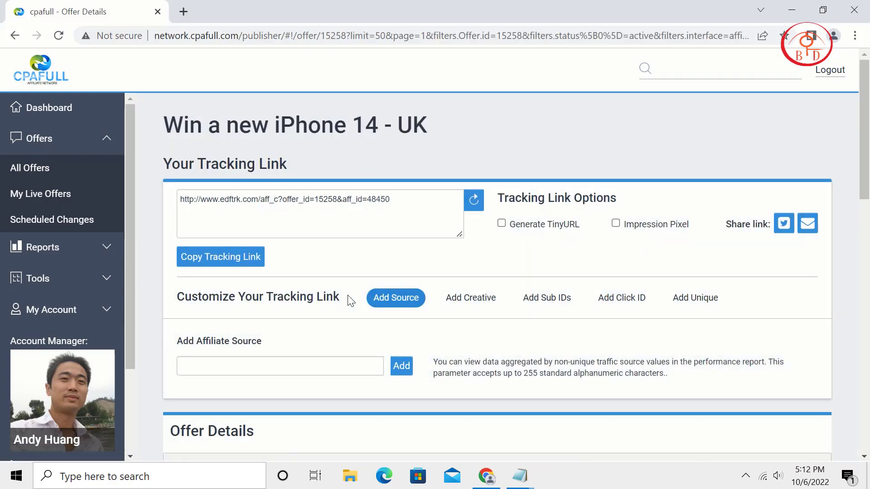
click(542, 231)
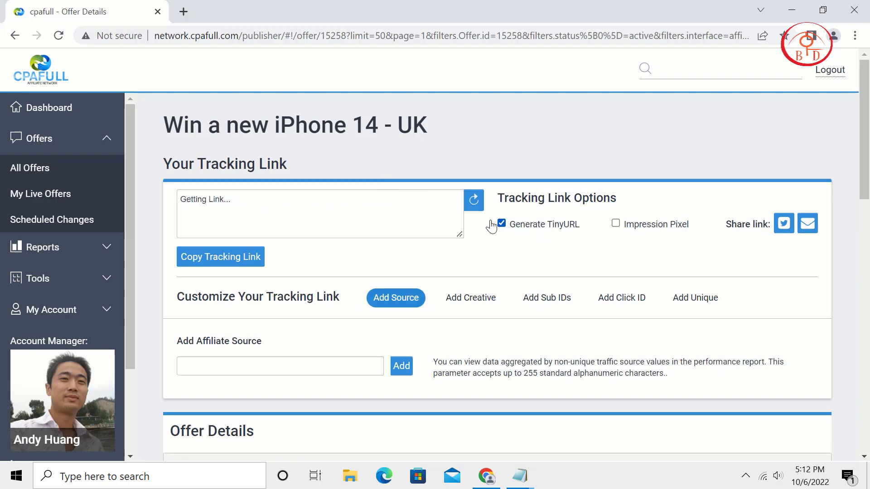
drag(287, 192, 185, 189)
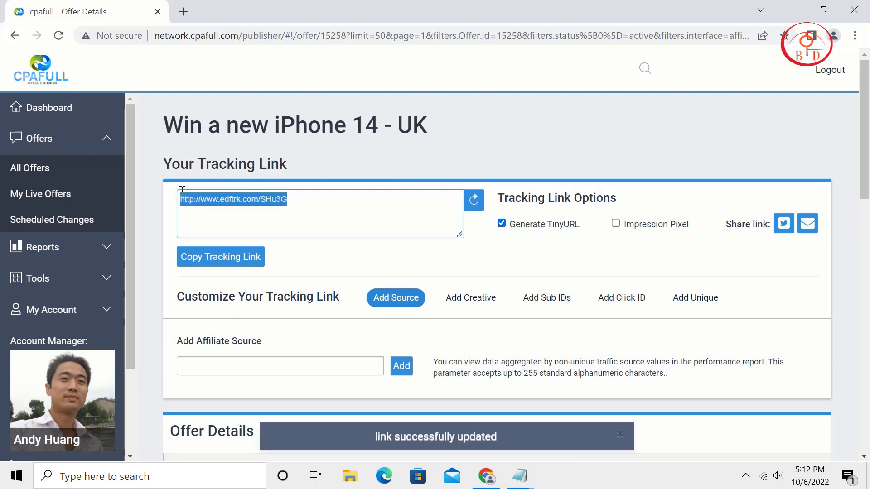
right_click(225, 192)
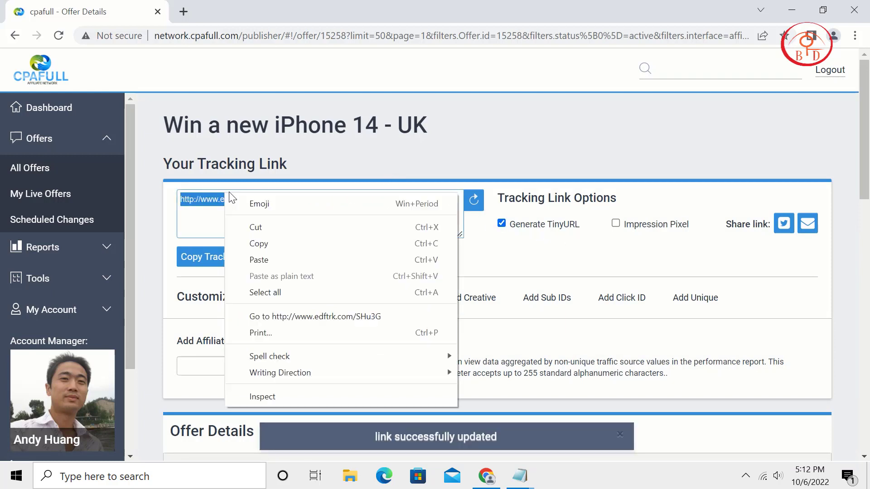
click(278, 243)
key(alt+Tab)
key(ctrl+v)
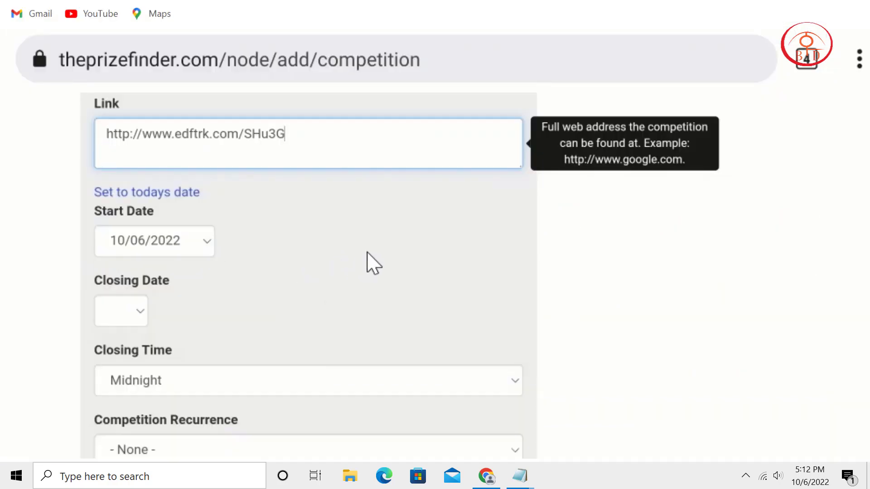
Step: Set Start Date 10/06/2022, Closing Date 10/18/2022 and Closing Time Midnight
scroll(380, 196, down, 3)
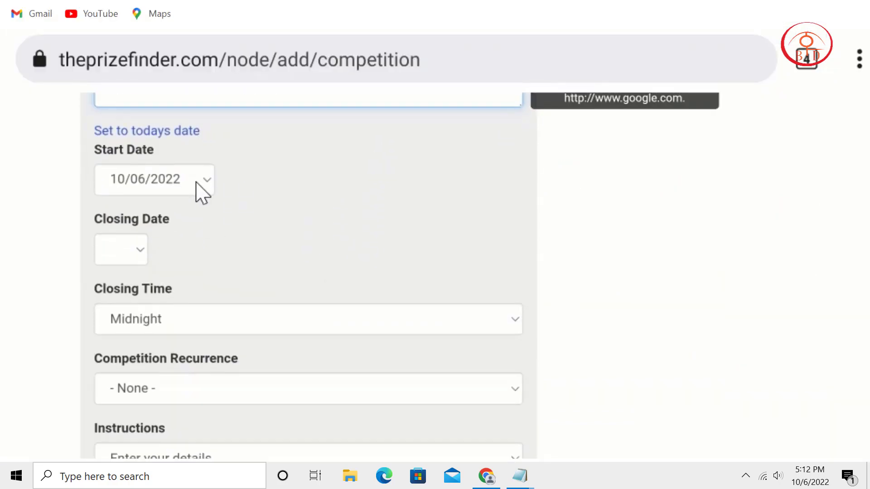
click(197, 182)
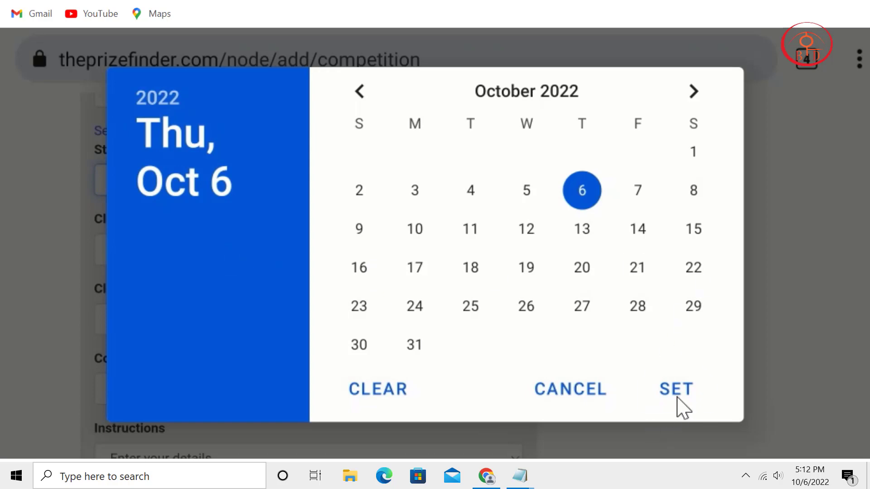
click(677, 397)
click(133, 250)
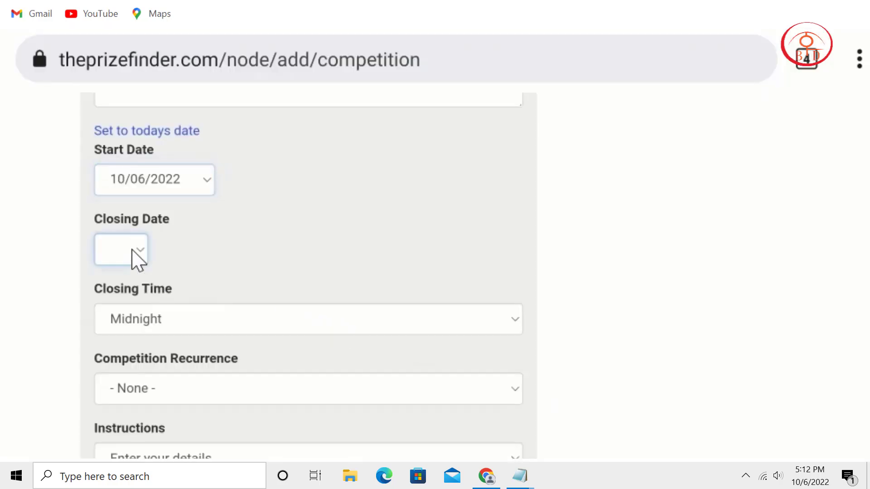
click(467, 275)
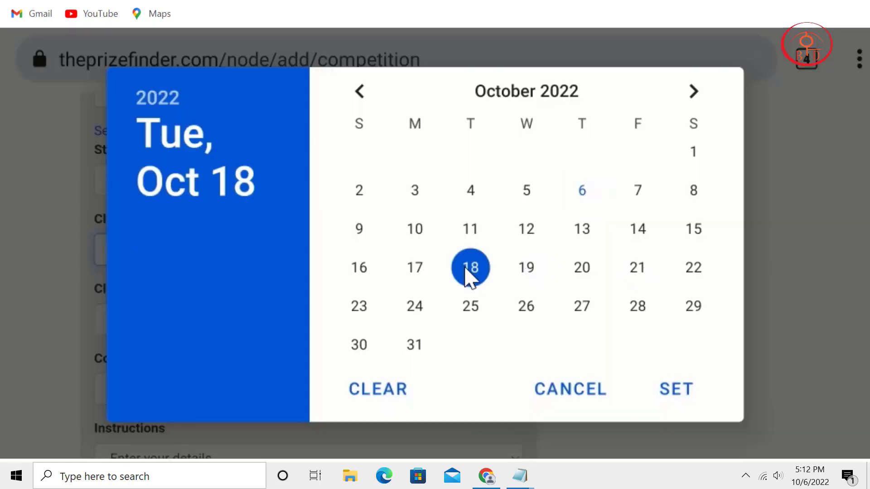
click(675, 401)
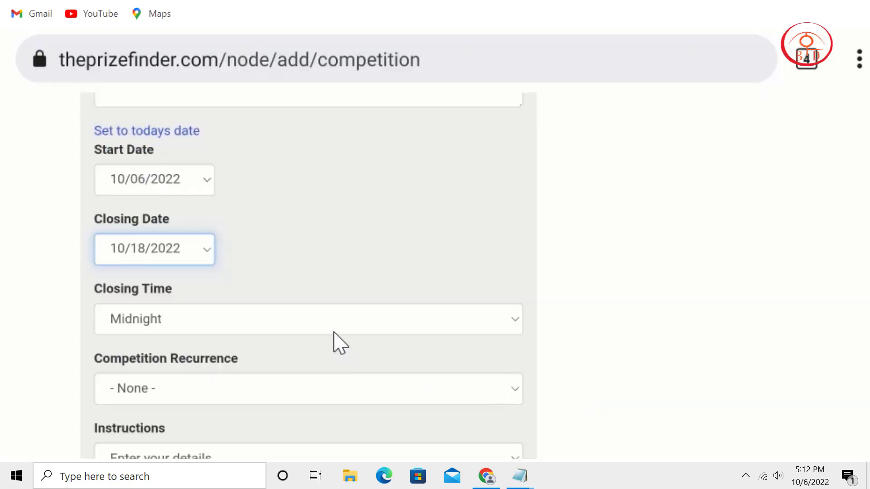
click(330, 332)
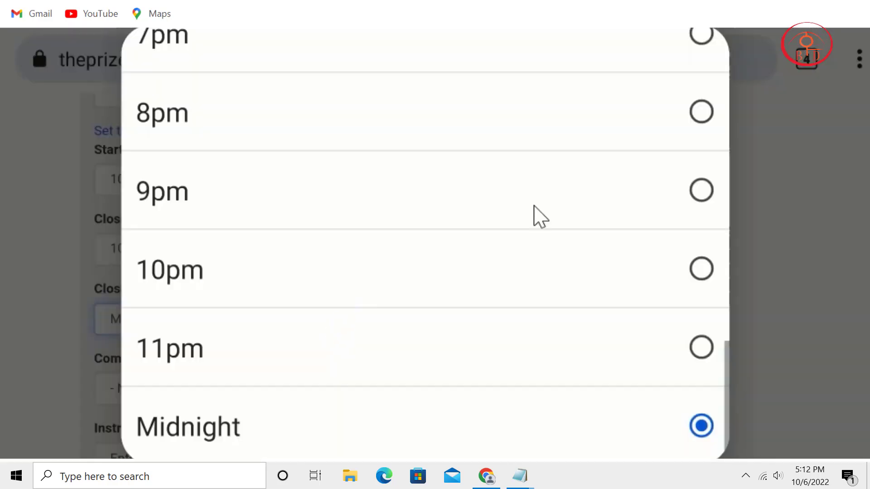
click(701, 426)
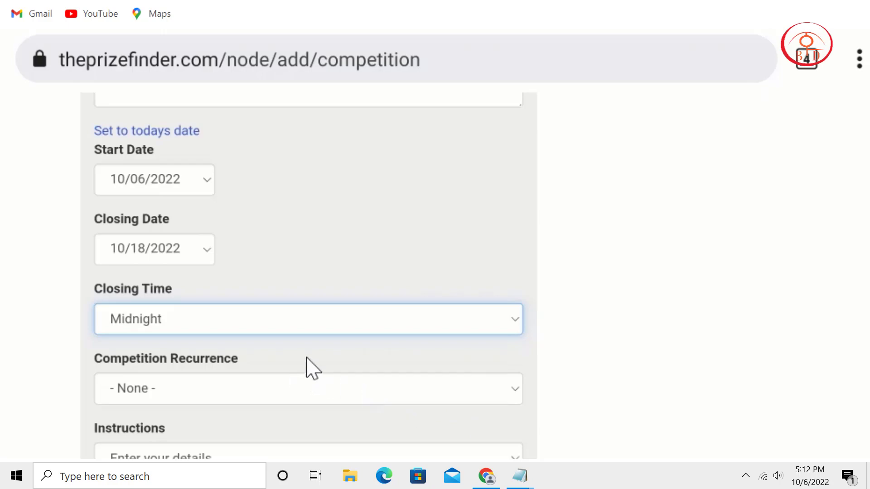
scroll(313, 368, down, 2)
Step: Keep the competition's Recurrence at None
click(305, 297)
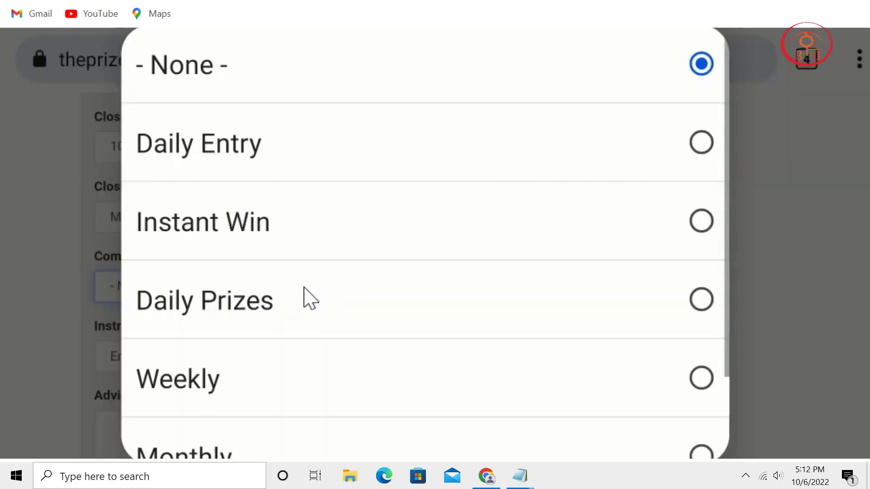
click(593, 83)
scroll(507, 281, down, 1)
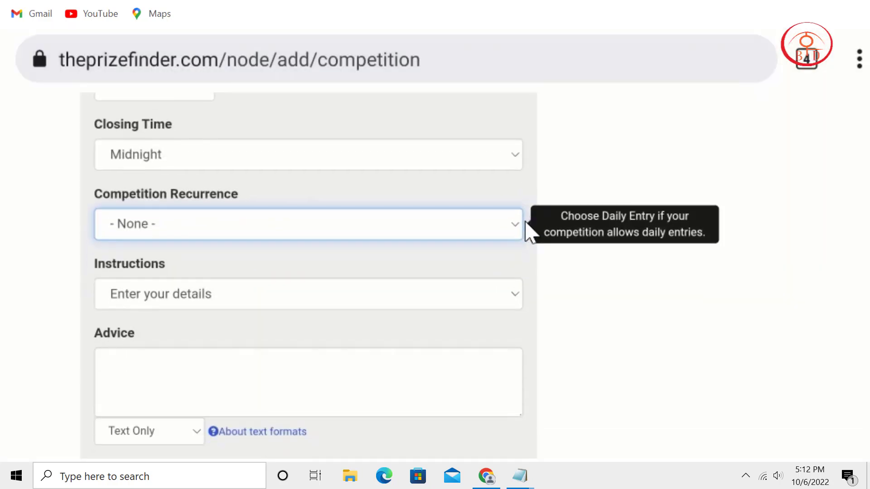
scroll(527, 231, down, 1)
Step: Set Instructions to 'Enter your details', leaving Restriction at UK Residents only
click(242, 263)
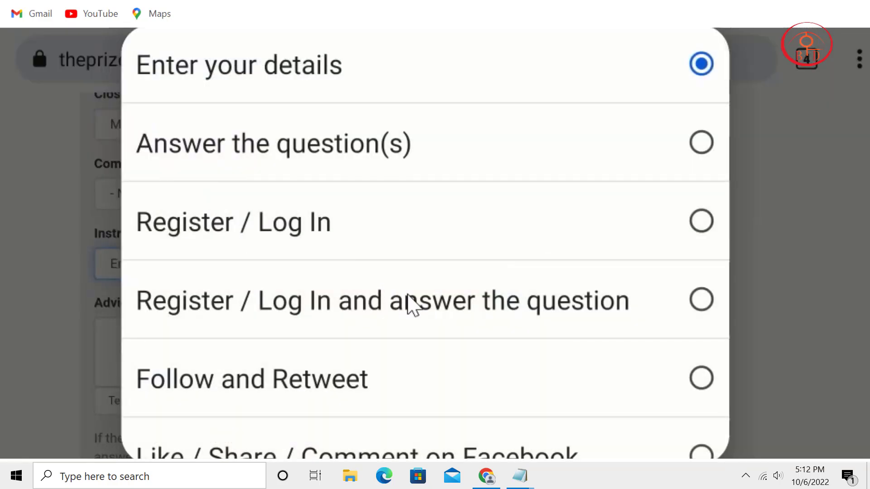
scroll(408, 303, down, 10)
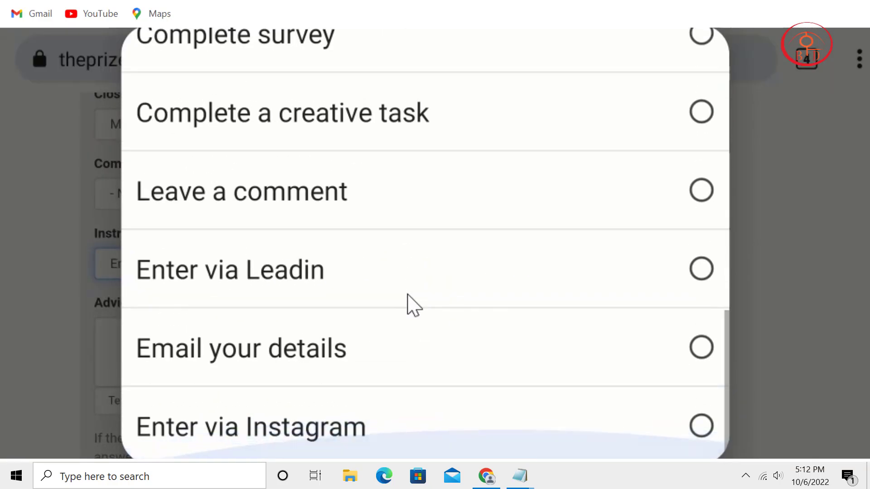
scroll(408, 304, up, 10)
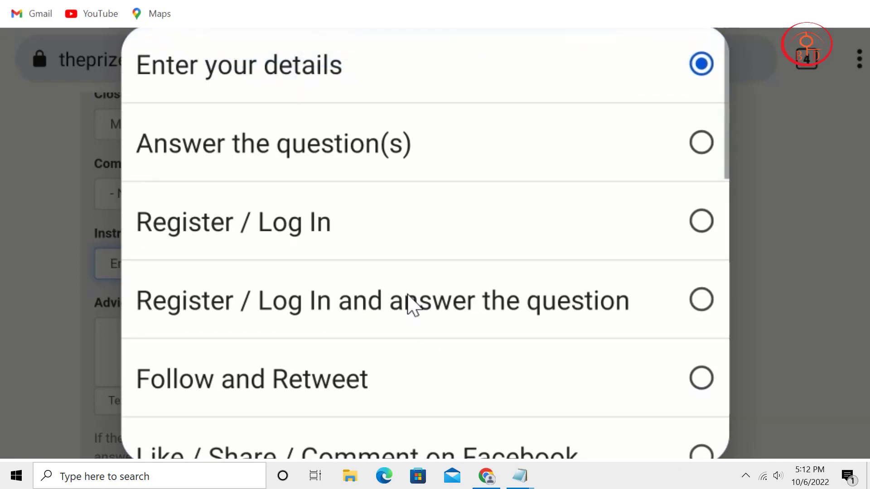
key(Escape)
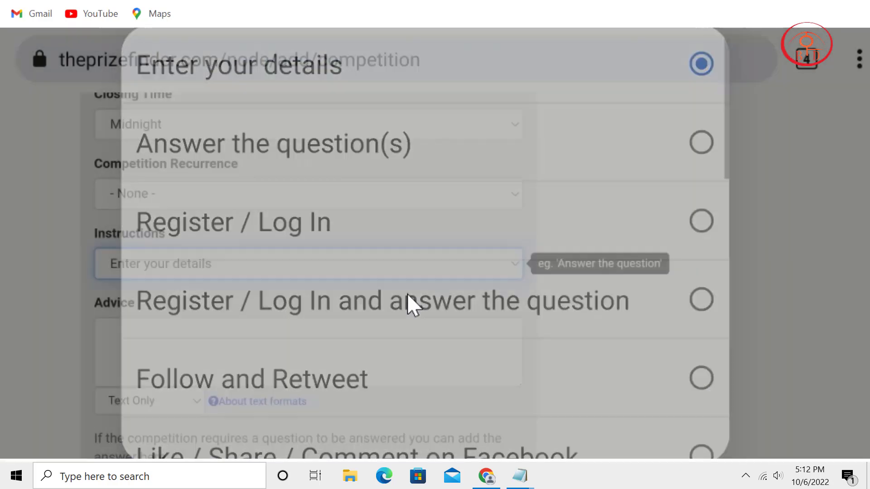
scroll(407, 295, down, 3)
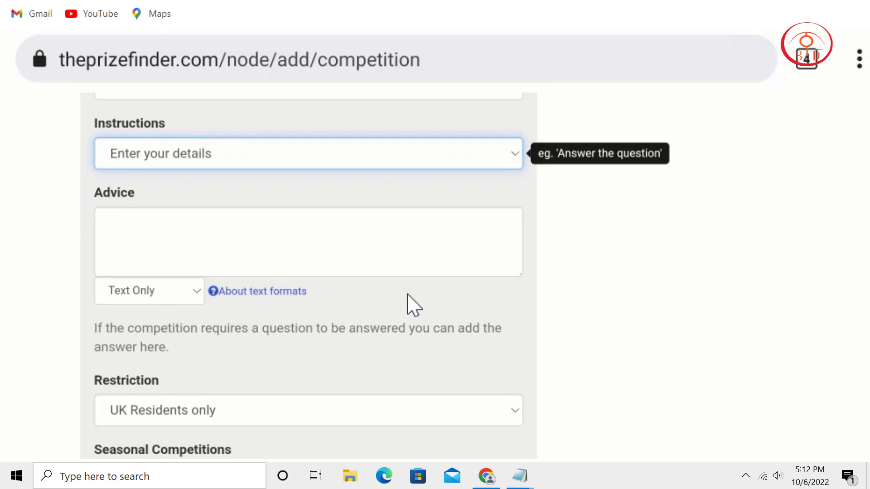
Step: Copy the iPhone description from the notes and paste it into Advice as Text Only
mouse_move(520, 476)
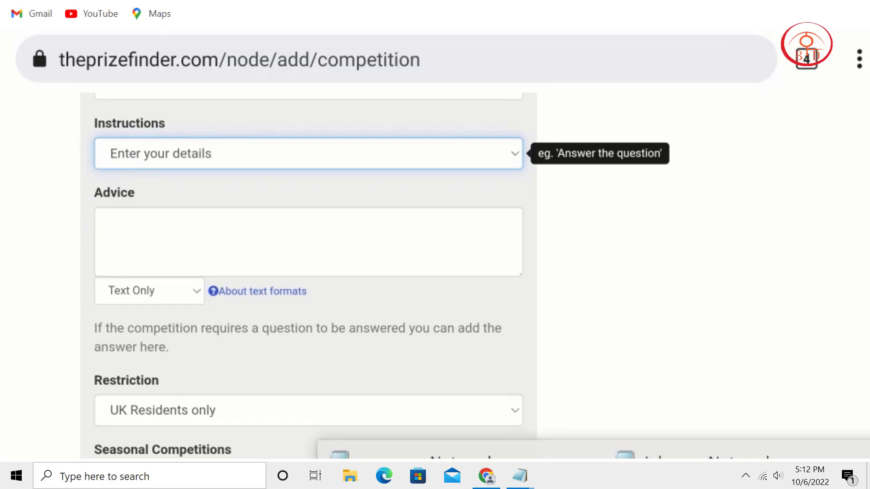
click(689, 453)
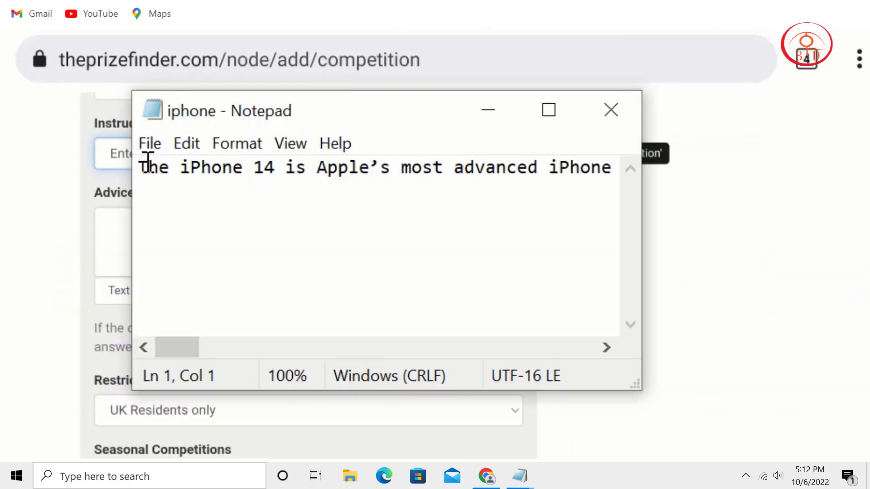
drag(139, 167, 735, 179)
right_click(605, 173)
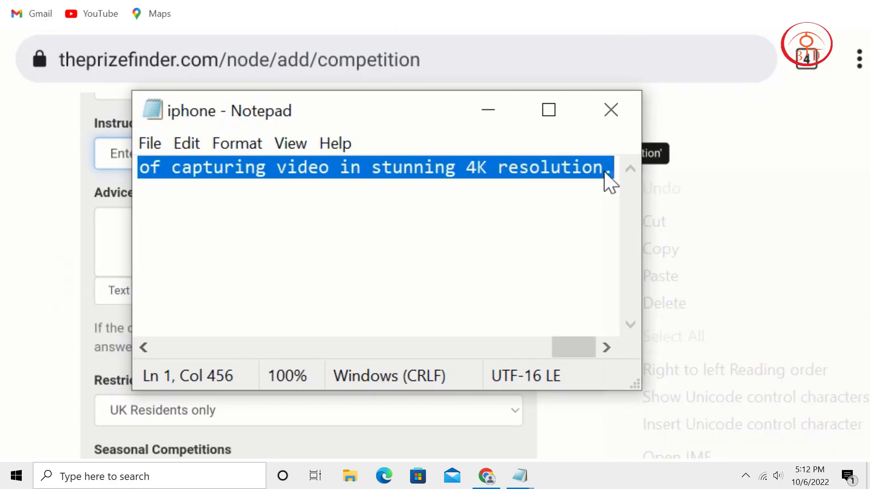
click(656, 249)
click(488, 109)
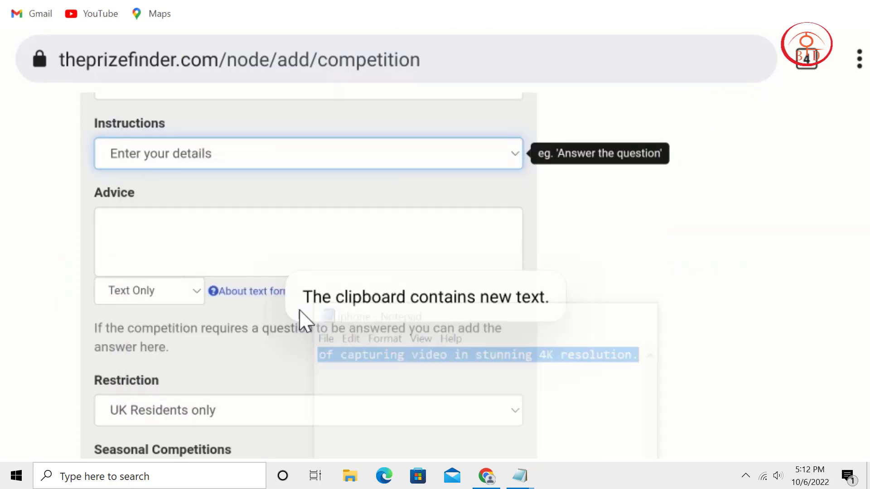
click(267, 248)
click(93, 184)
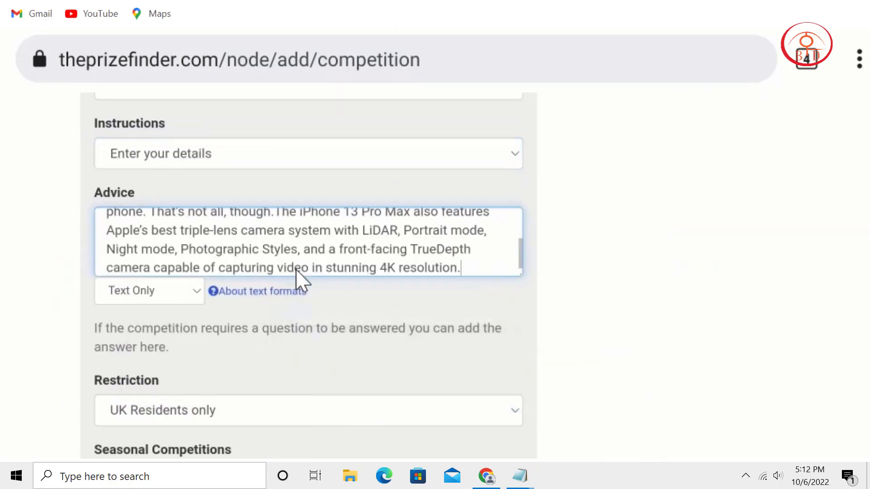
click(162, 298)
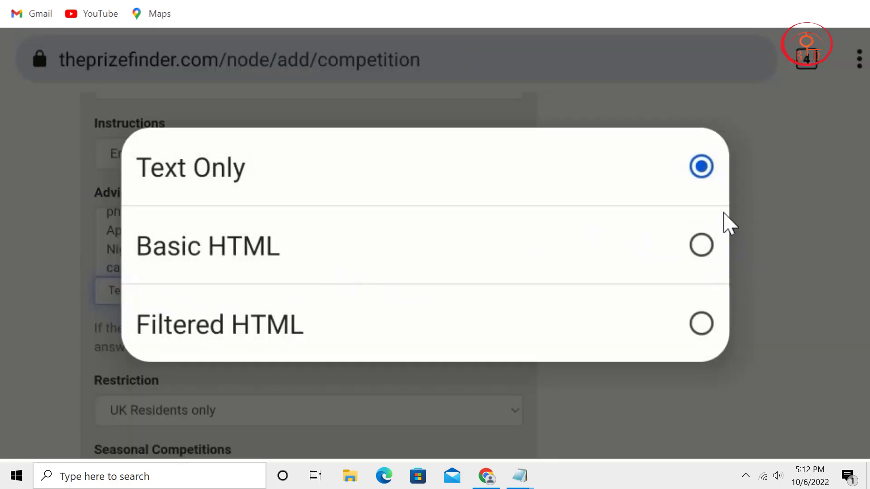
key(Escape)
Step: Tick Back to School under Seasonal Competitions
scroll(506, 283, down, 3)
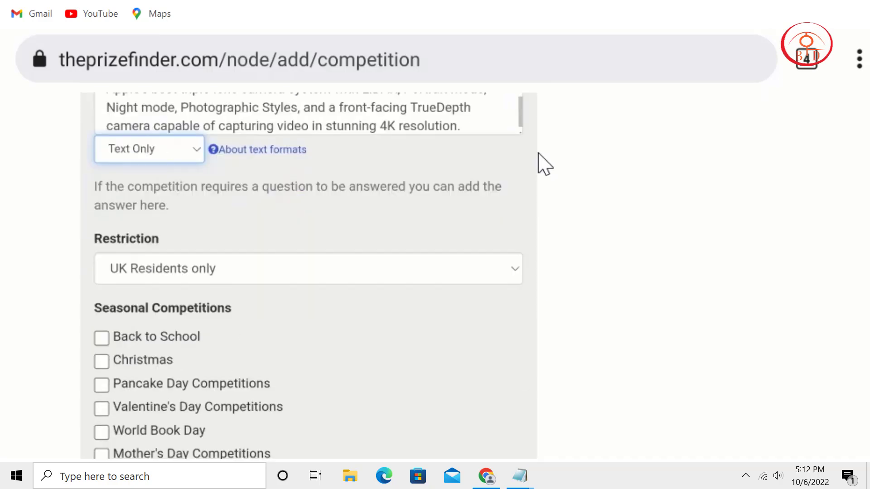
scroll(303, 335, down, 2)
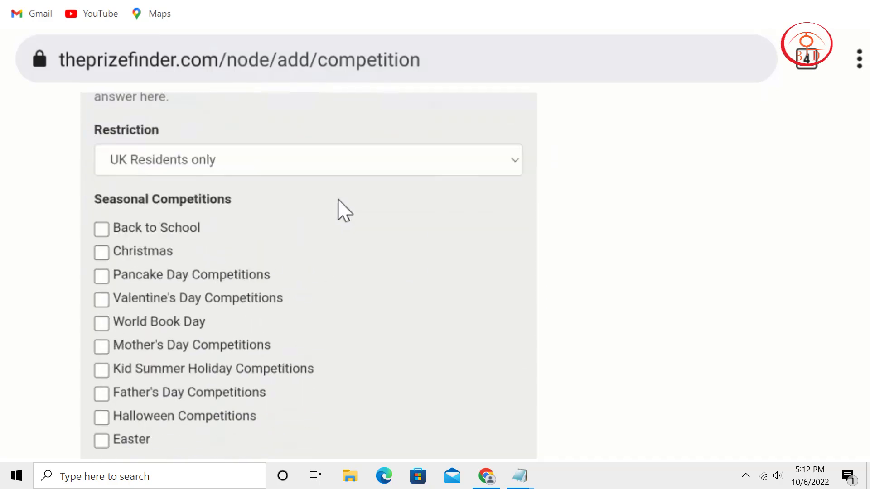
click(166, 224)
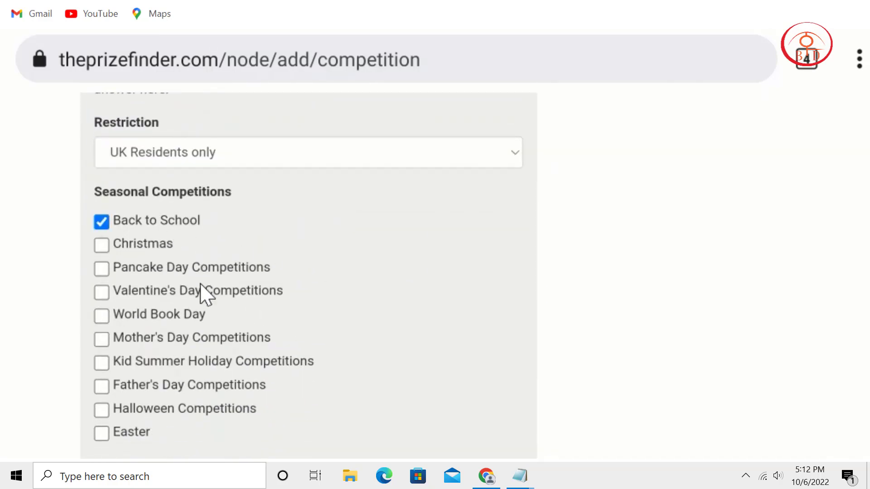
scroll(214, 243, down, 3)
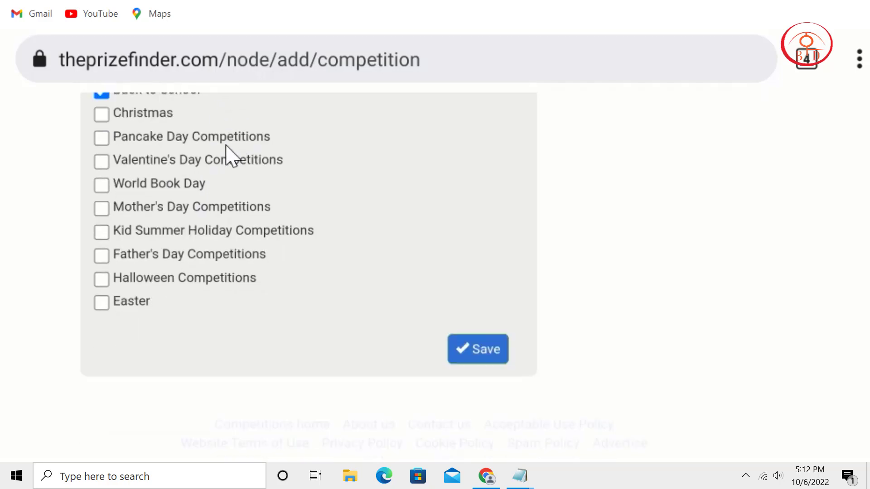
Step: Save the iPhone competition and check the awaiting-moderator-approval confirmation
click(479, 345)
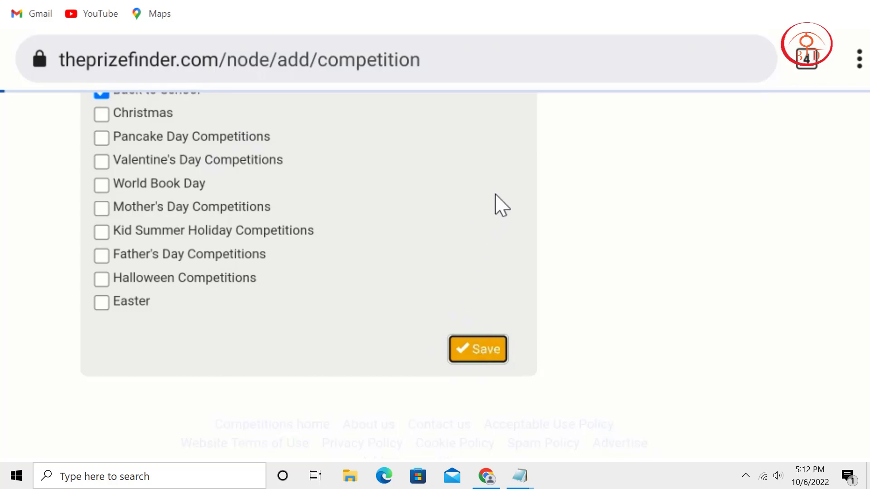
scroll(469, 396, up, 4)
scroll(501, 369, up, 3)
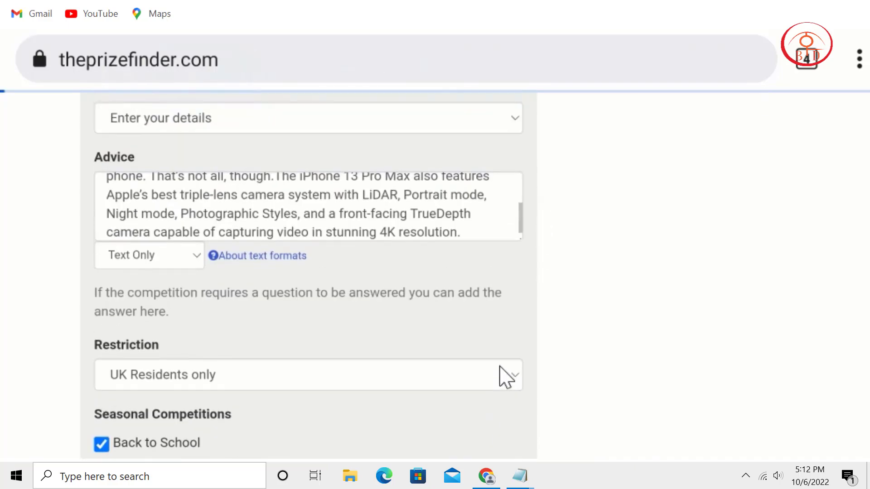
scroll(503, 376, down, 3)
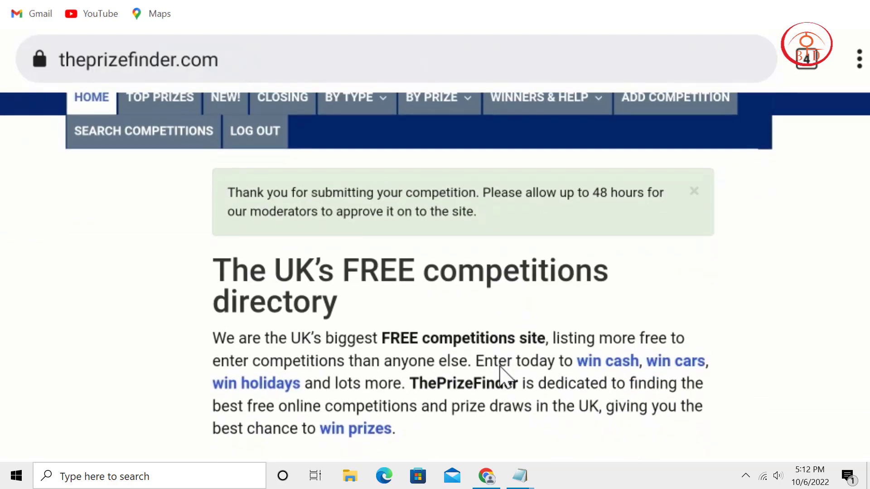
scroll(501, 368, down, 7)
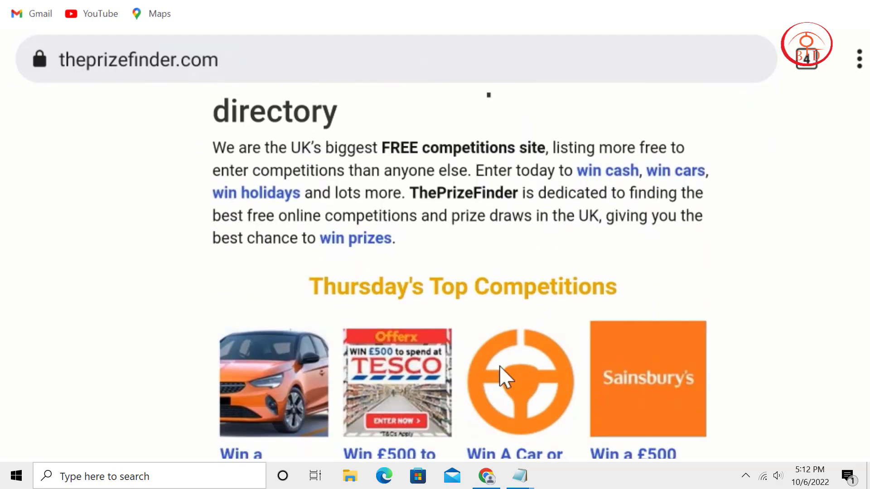
scroll(501, 368, up, 10)
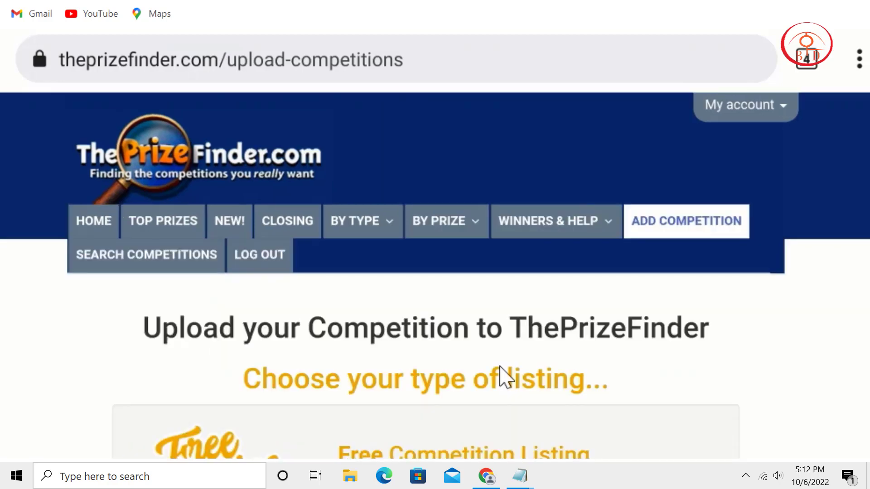
scroll(503, 376, down, 5)
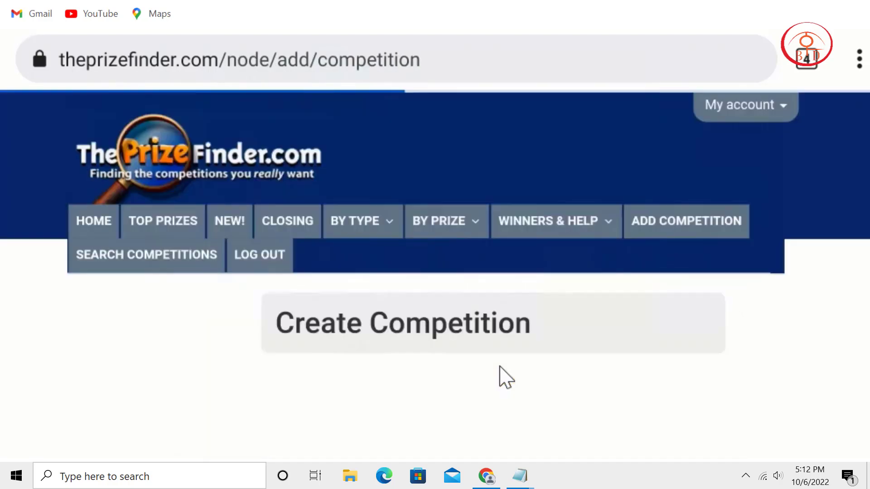
Step: Enter the submitter's name and contact email on the new Amazon listing
scroll(506, 377, down, 7)
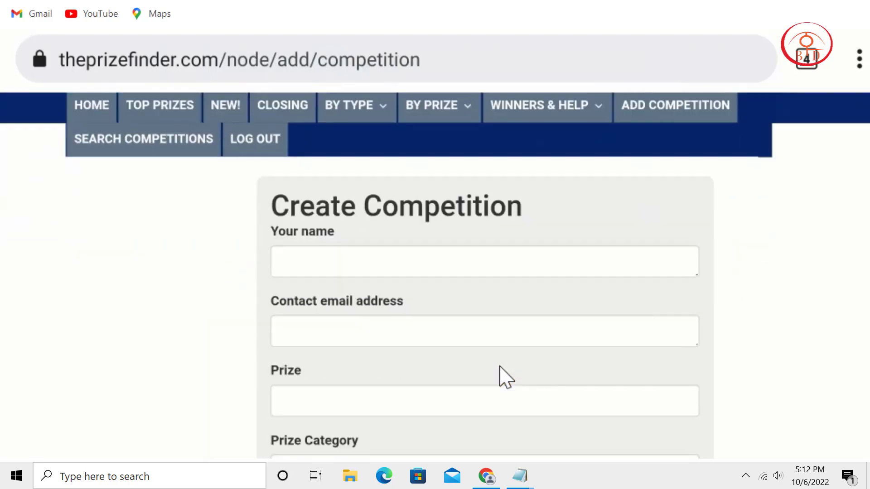
scroll(506, 377, up, 7)
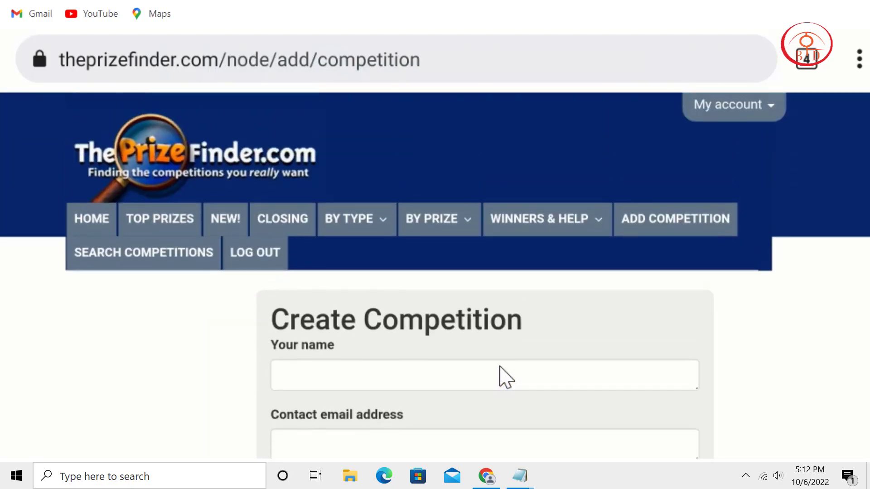
click(506, 377)
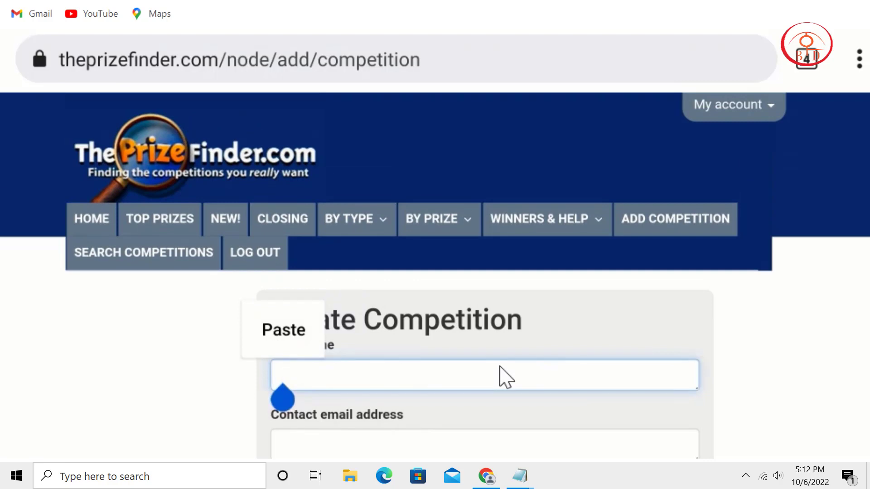
text(Amazon)
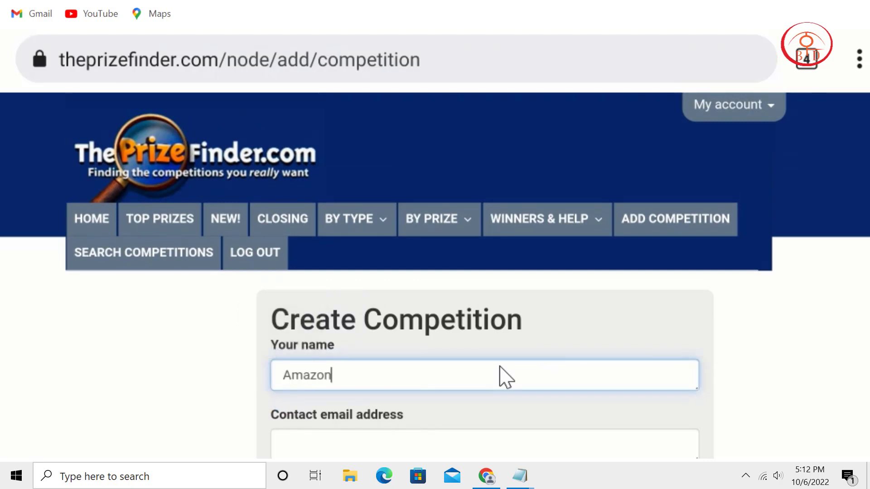
scroll(506, 377, down, 3)
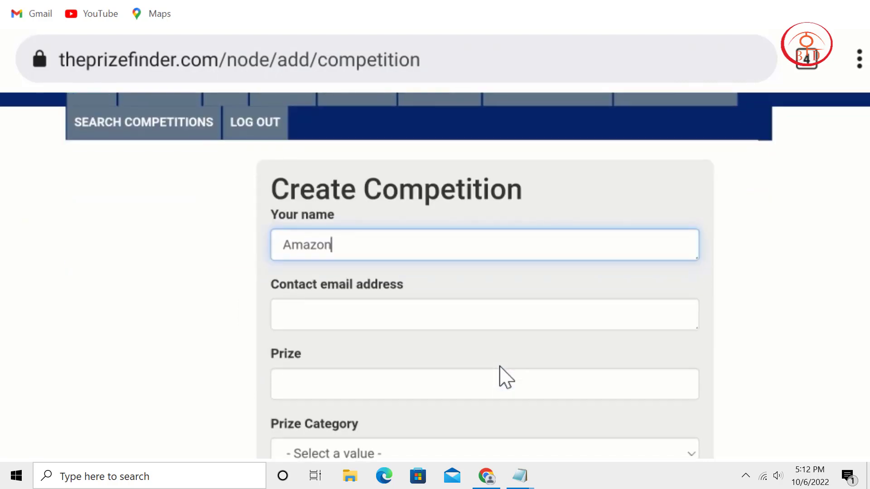
click(283, 315)
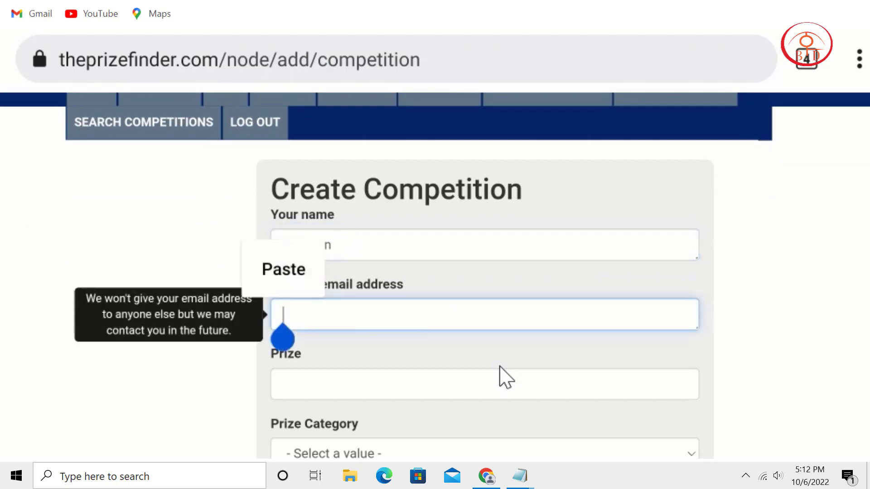
Step: Set the prize category to Cars & Motorcycles and the website to Amazon Appstore UK (TW) (55524), then go to CPAFULL's All Offers
scroll(506, 377, down, 2)
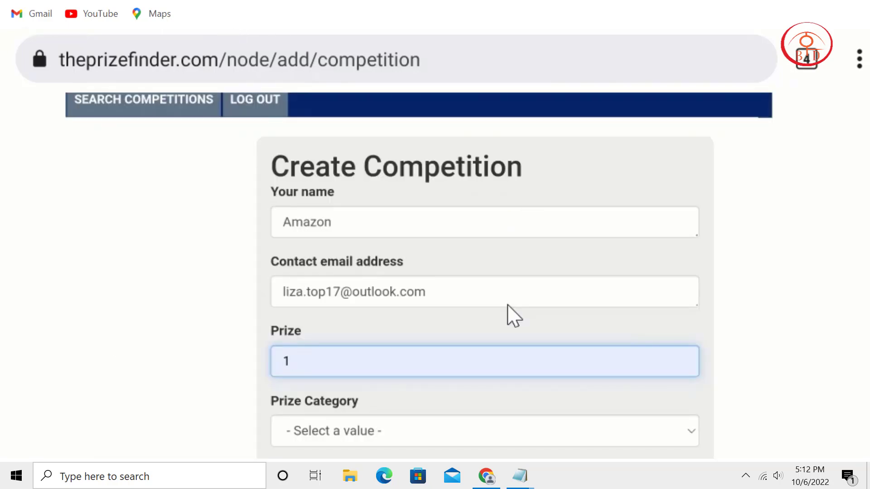
scroll(513, 315, down, 3)
click(513, 315)
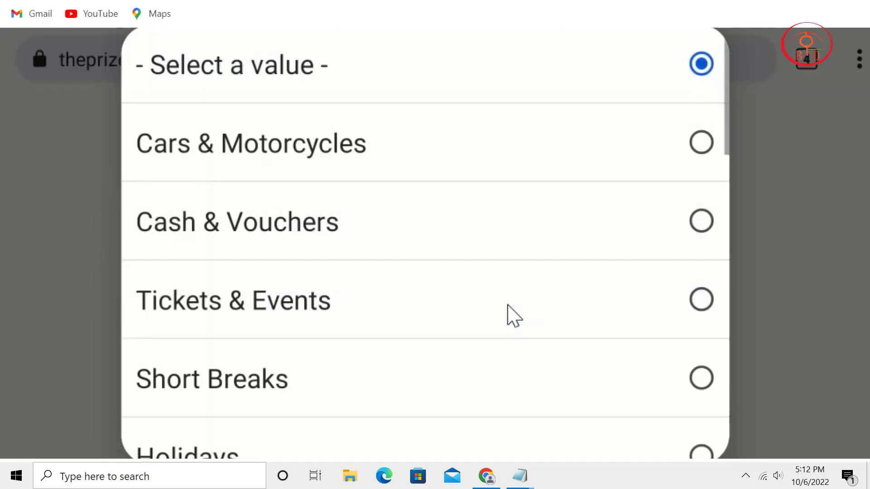
key(Down)
key(Return)
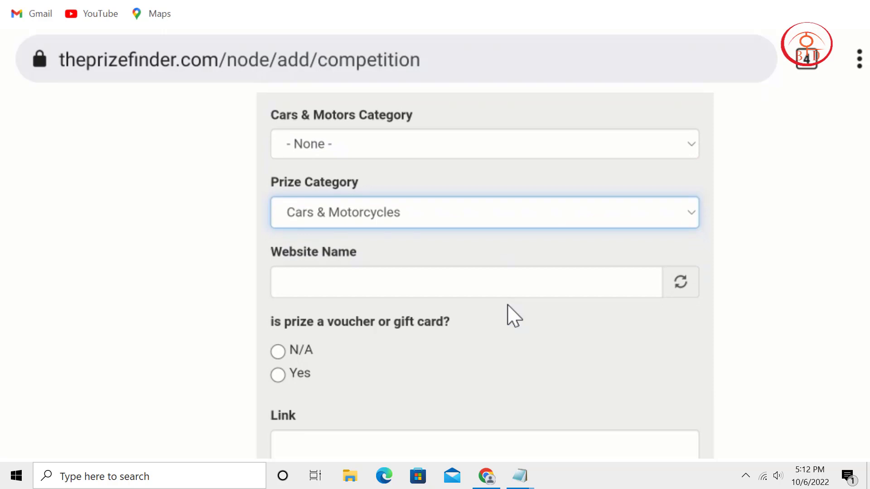
click(513, 314)
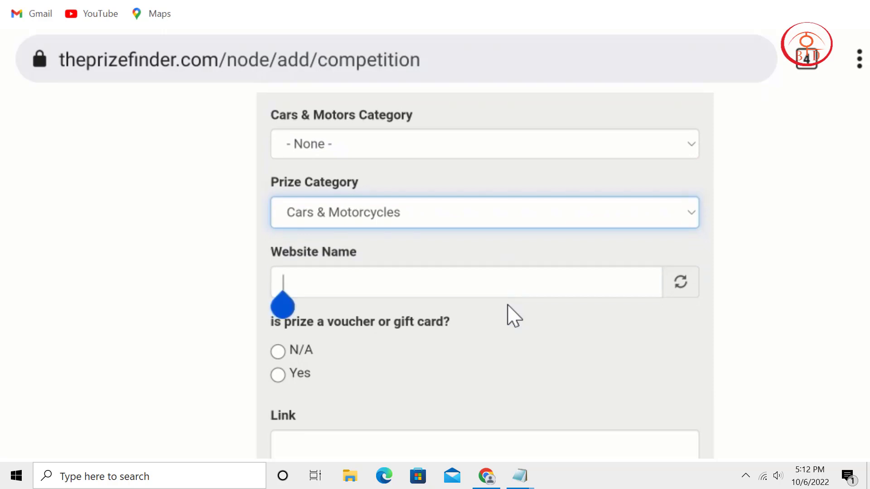
text(Amazon Appstore UK (TW) (55524)
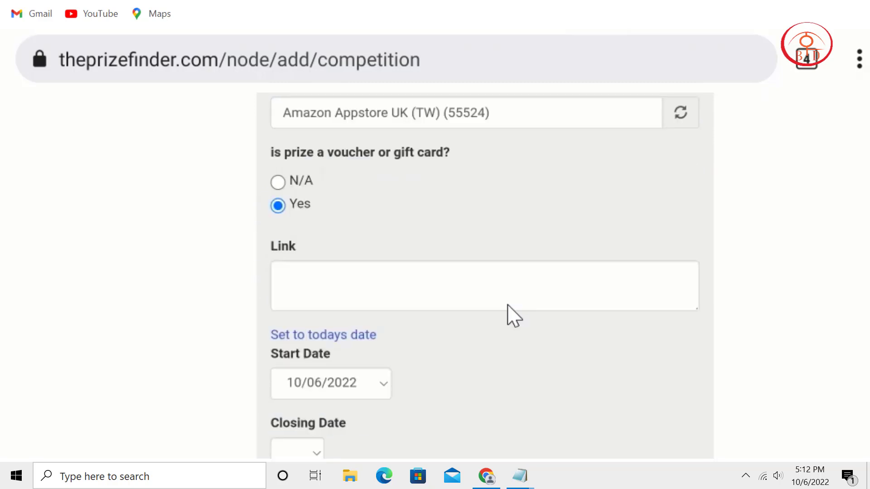
click(507, 305)
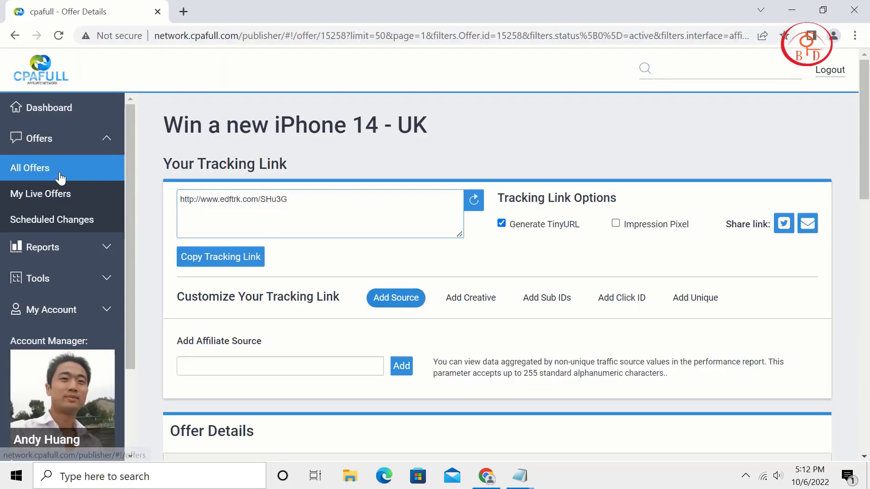
click(60, 175)
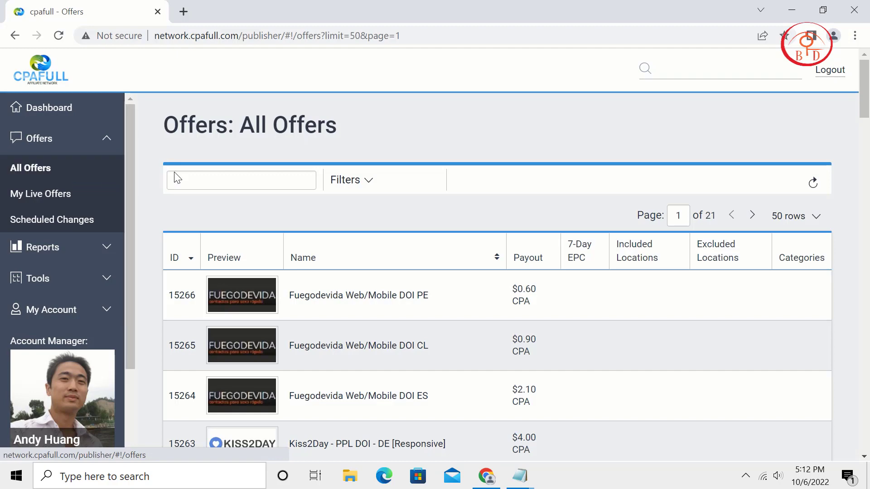
Step: Search CPAFULL offers for Amazon and open the Amazon £1000 - NCC UK offer
click(204, 182)
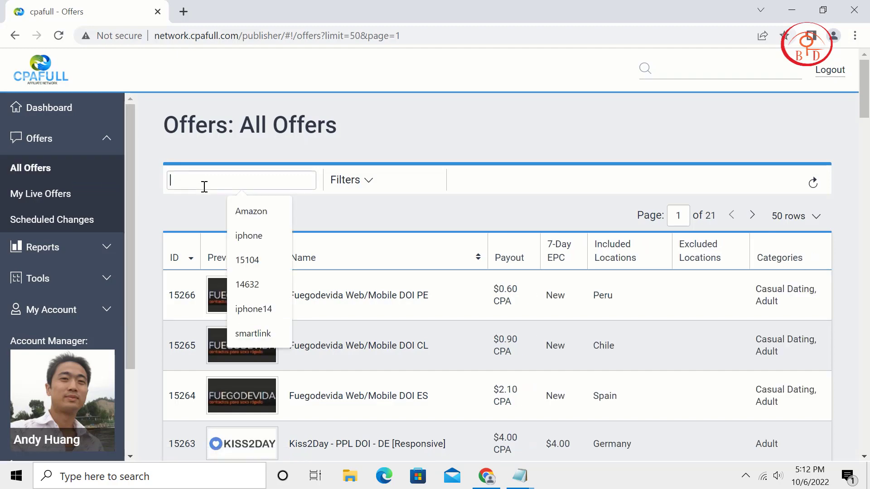
click(237, 207)
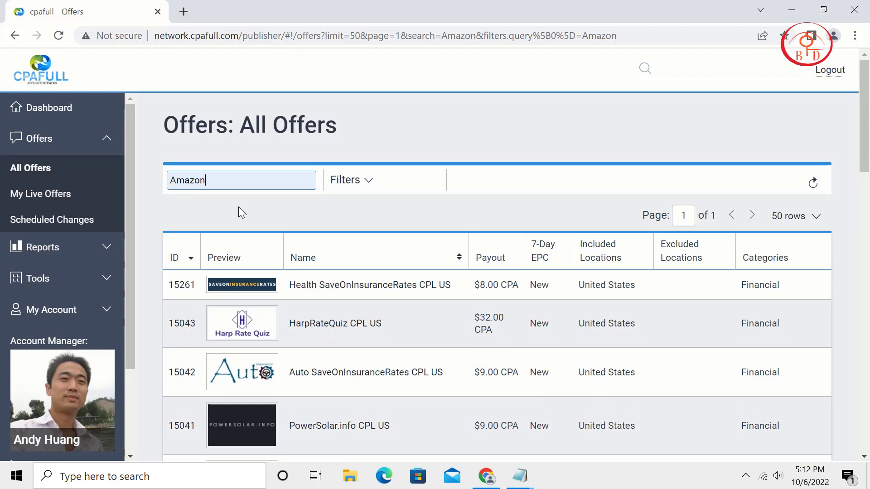
scroll(247, 161, down, 10)
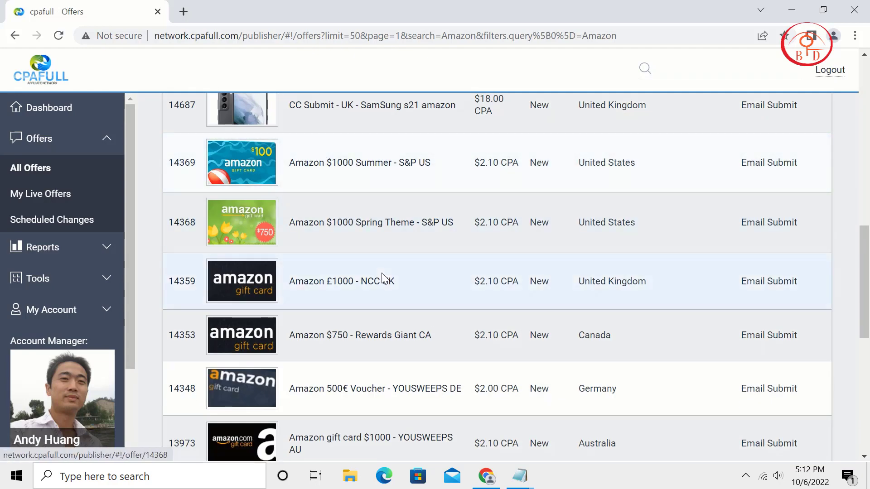
click(352, 286)
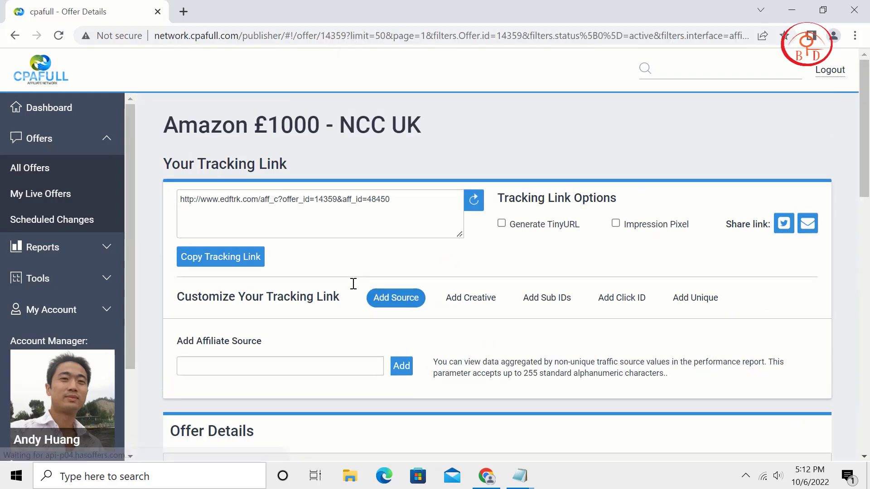
Step: Copy the offer title Amazon £1000 and its tracking link
drag(319, 118, 168, 119)
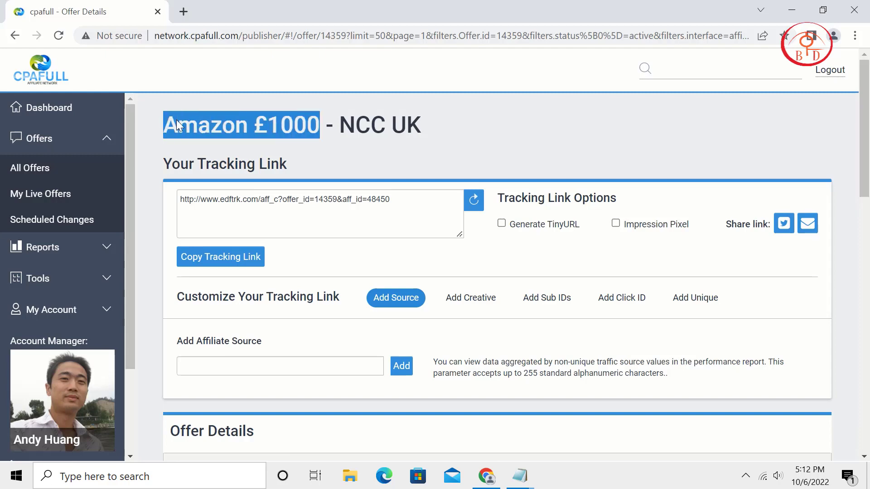
right_click(177, 122)
click(297, 130)
drag(396, 198, 178, 198)
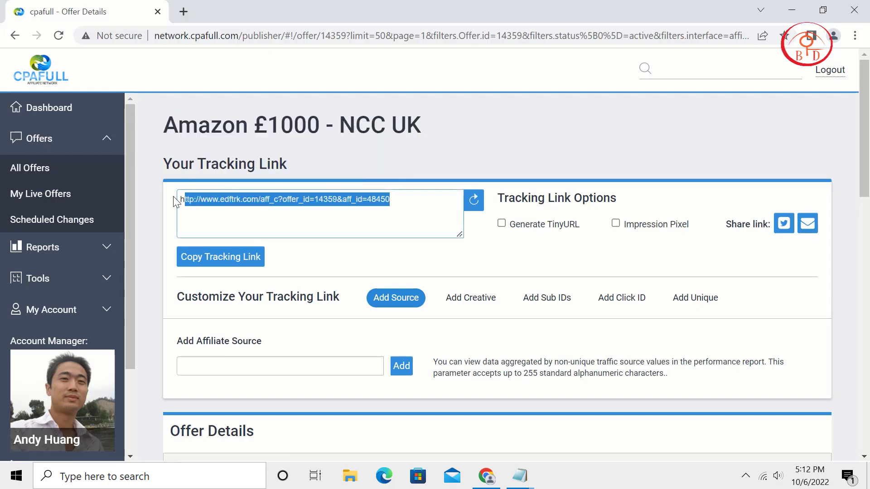
right_click(217, 198)
click(250, 248)
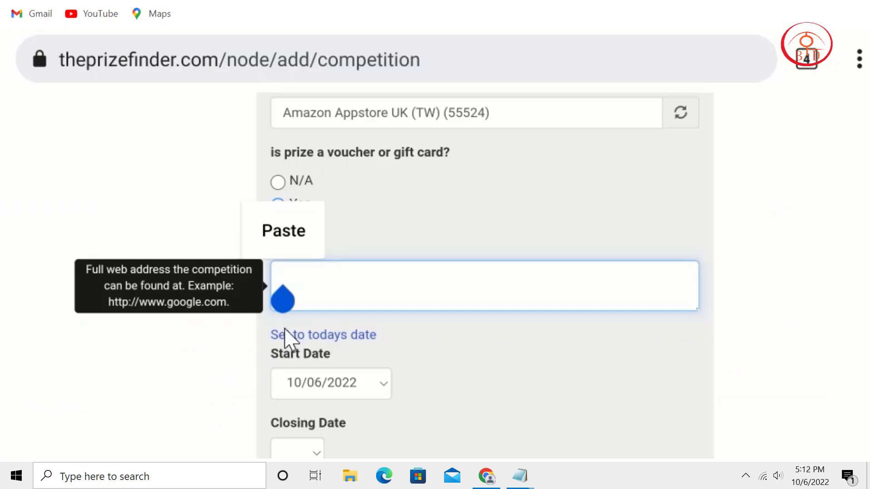
Step: Paste the CPAFULL tracking link into Link; set Start Date 10/06/2022 and Closing Date 10/25/2022
click(284, 231)
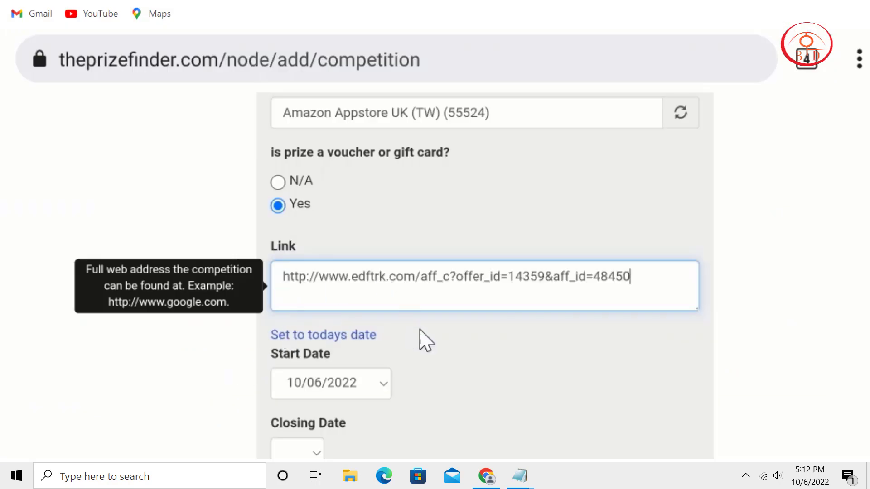
scroll(424, 340, down, 3)
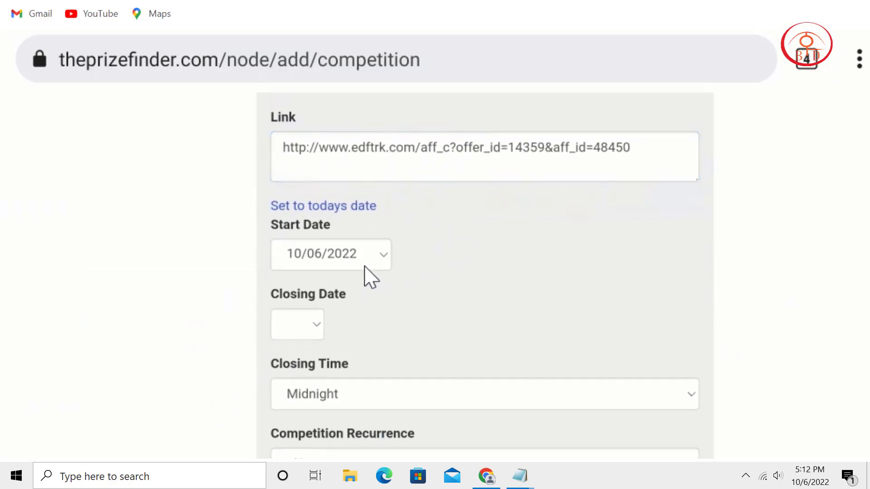
click(365, 266)
click(682, 402)
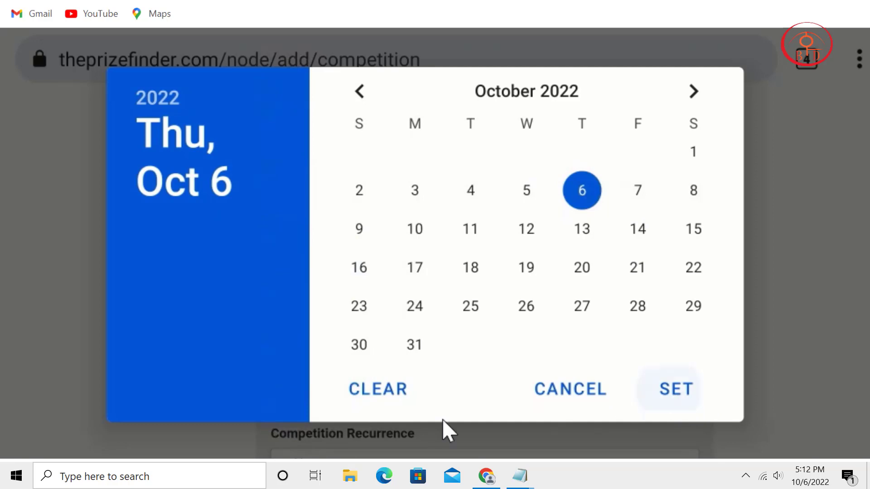
click(320, 331)
click(470, 306)
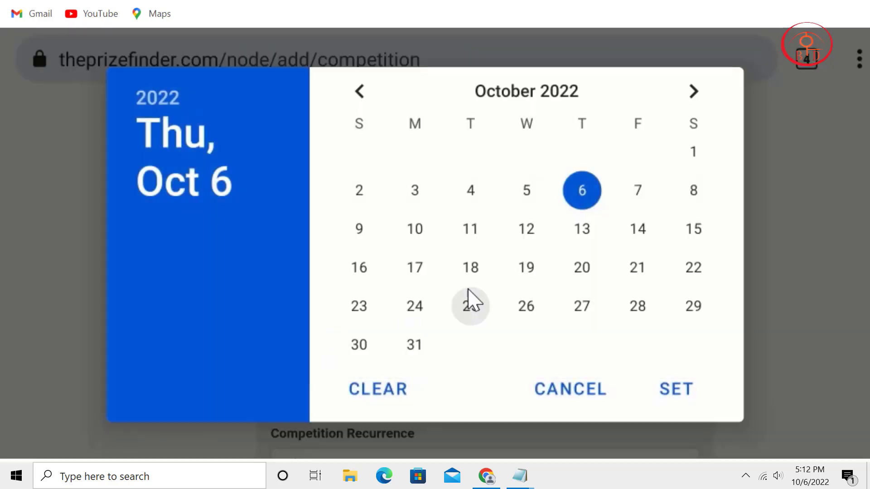
click(680, 390)
scroll(592, 398, down, 3)
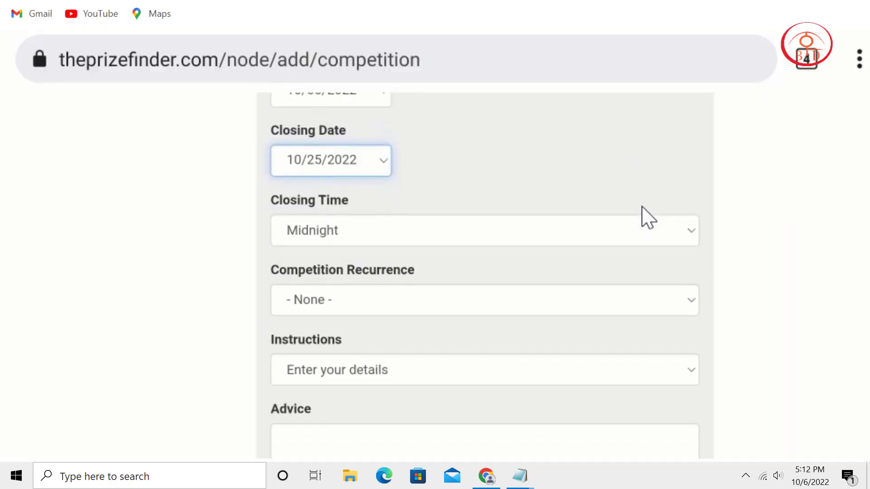
Step: Set recurrence to Daily Entry and instructions to 'Enter your details'
click(405, 295)
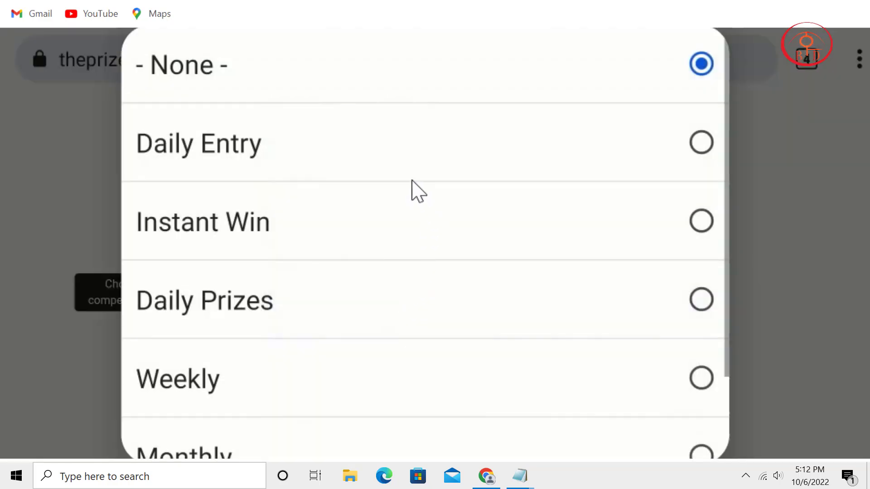
click(603, 150)
scroll(473, 231, down, 3)
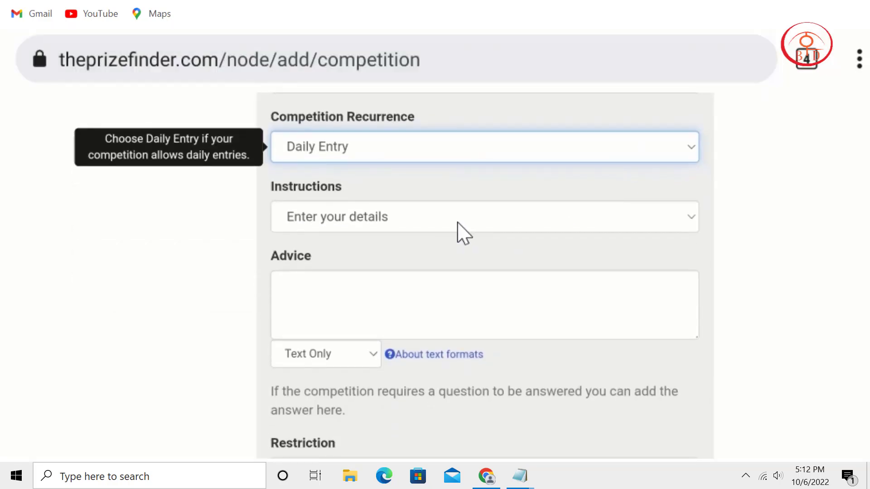
click(458, 222)
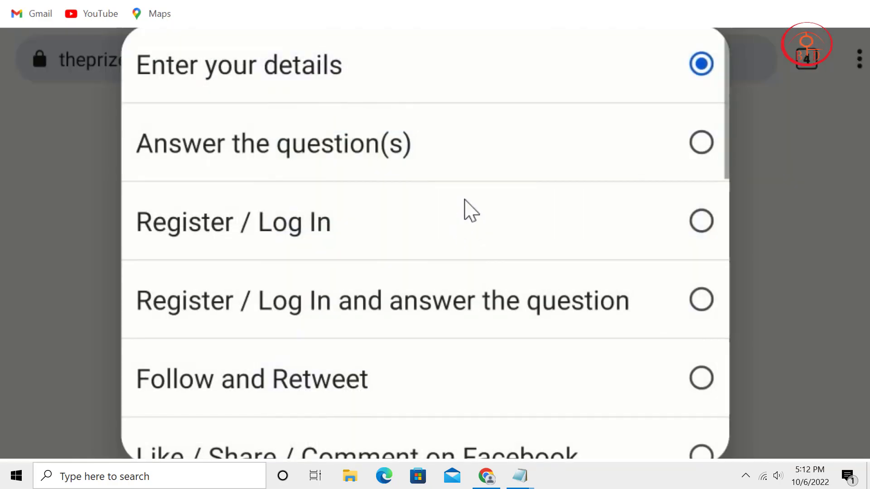
click(418, 247)
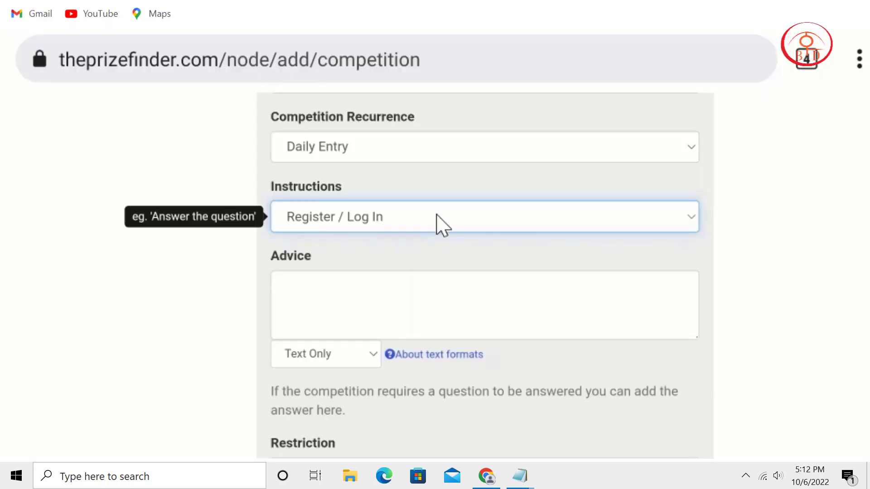
click(437, 222)
key(Escape)
click(485, 220)
drag(624, 74, 616, 416)
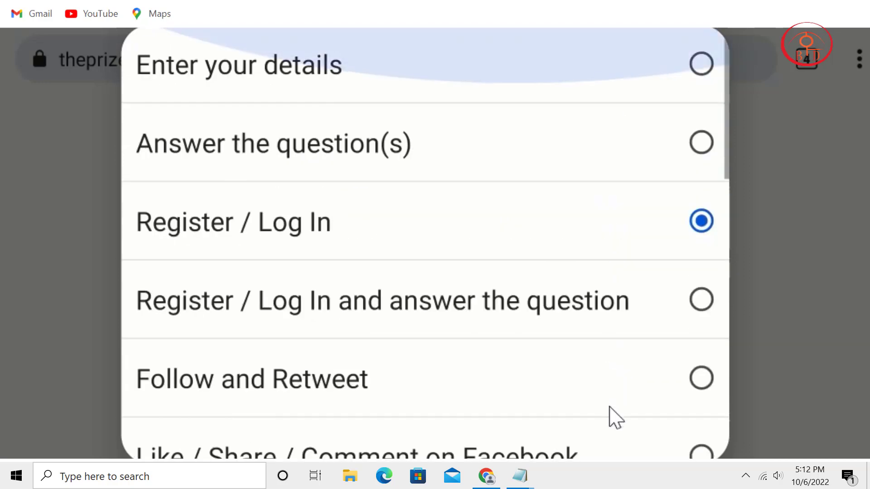
click(567, 97)
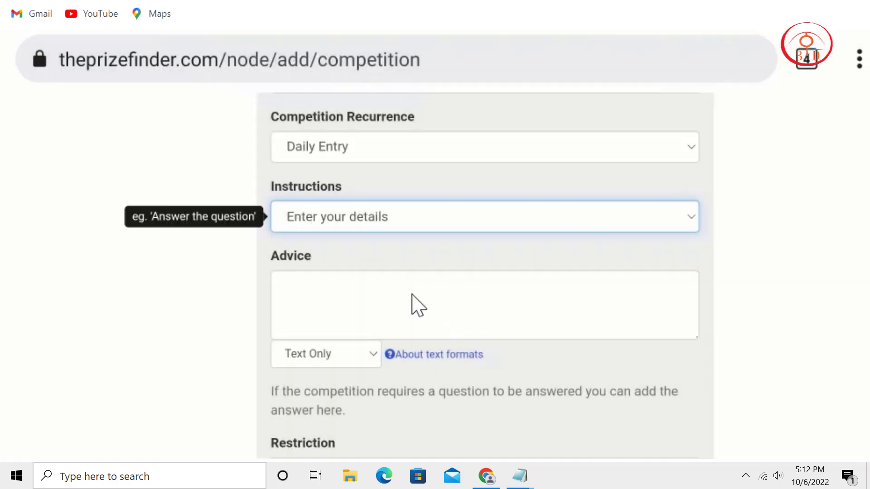
Step: Copy the two Amazon gift card lines from the amzone notes into Advice
click(413, 305)
click(519, 475)
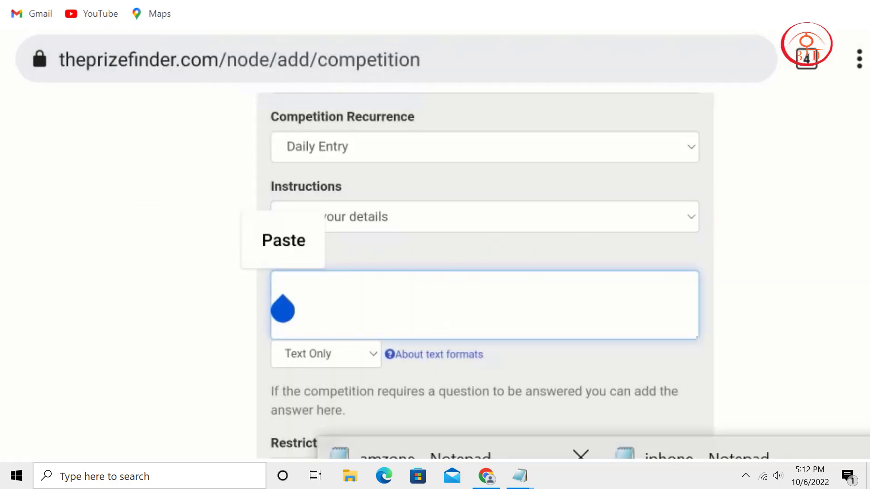
click(408, 458)
drag(151, 166, 849, 221)
click(211, 168)
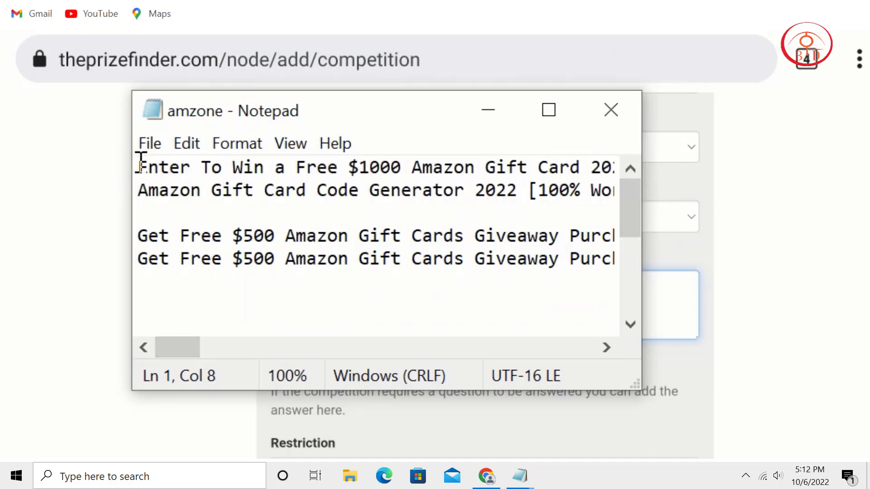
drag(141, 163, 828, 219)
right_click(529, 182)
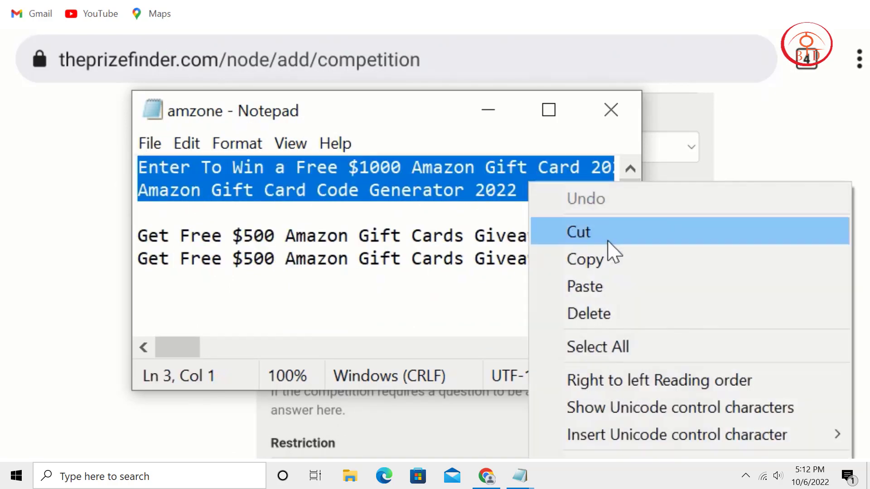
click(613, 260)
click(500, 109)
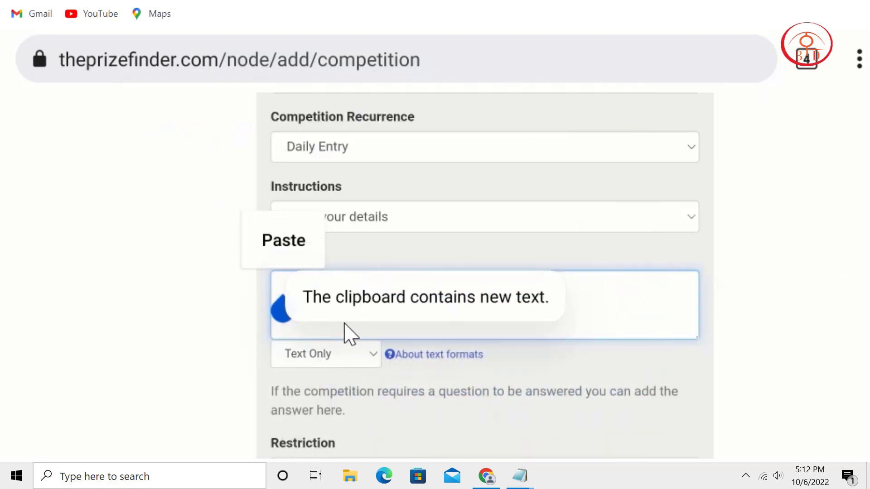
key(ctrl+v)
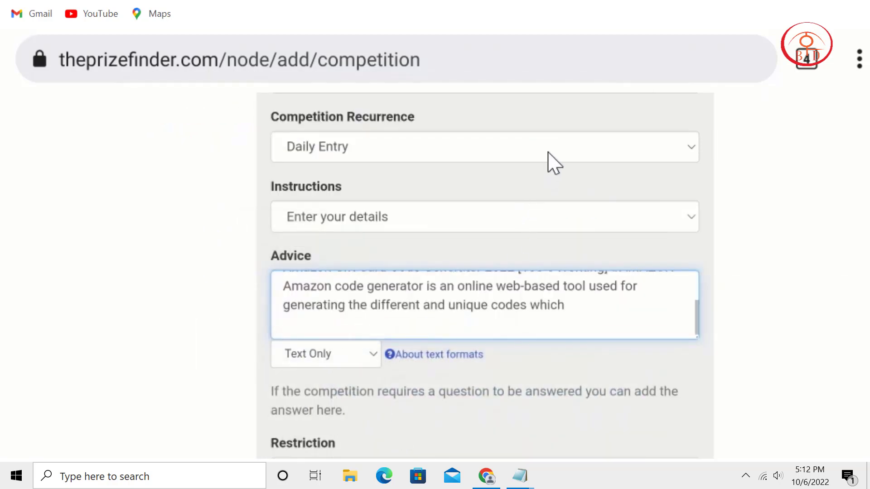
scroll(770, 168, down, 5)
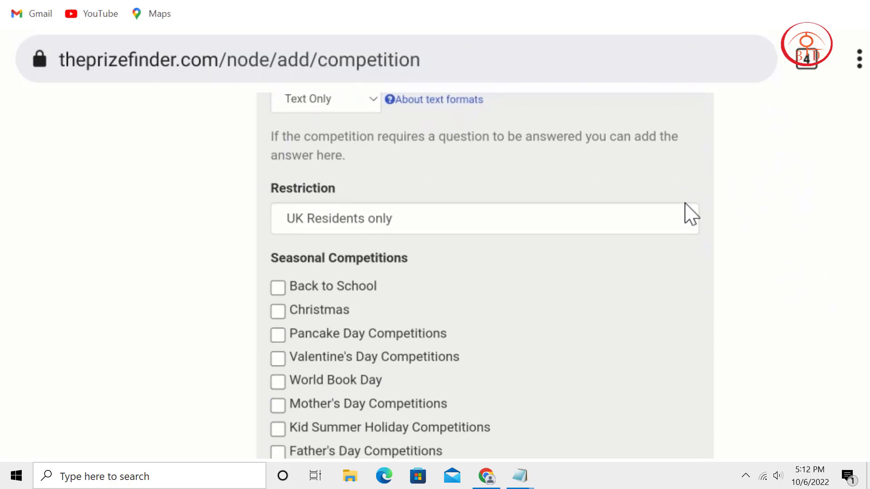
scroll(423, 229, down, 2)
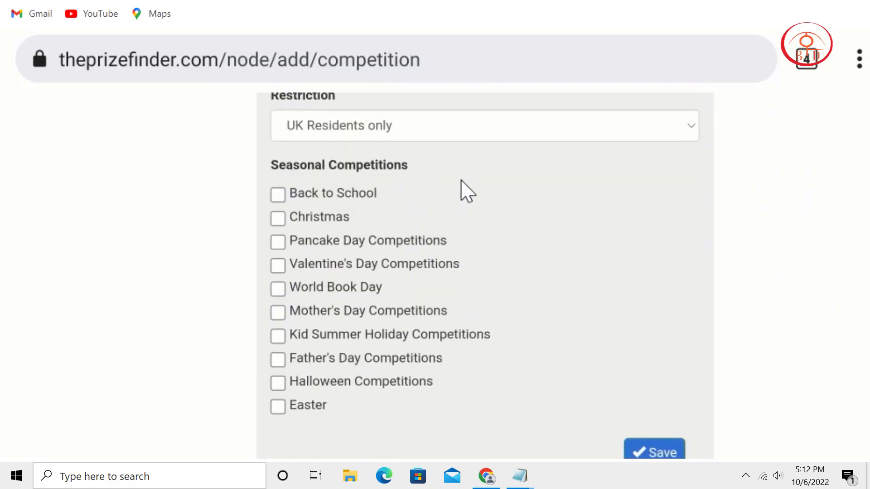
Step: Submit the Amazon competition listing for moderator approval
click(663, 439)
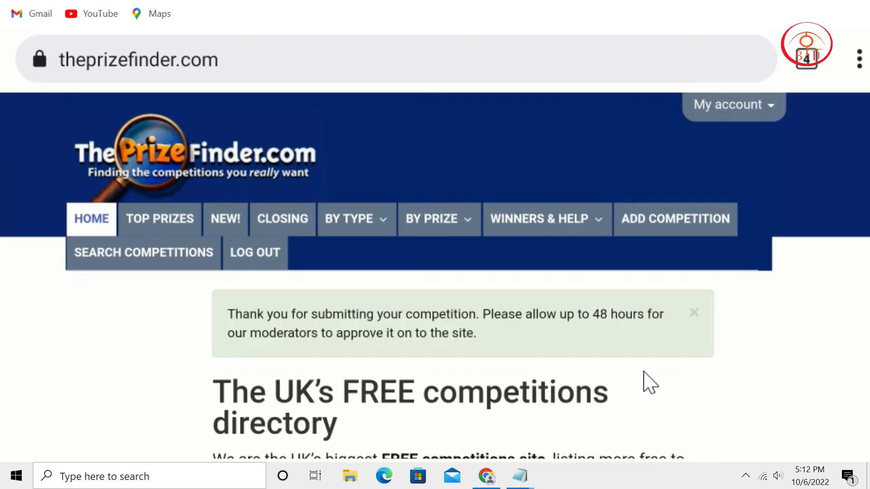
scroll(660, 290, down, 6)
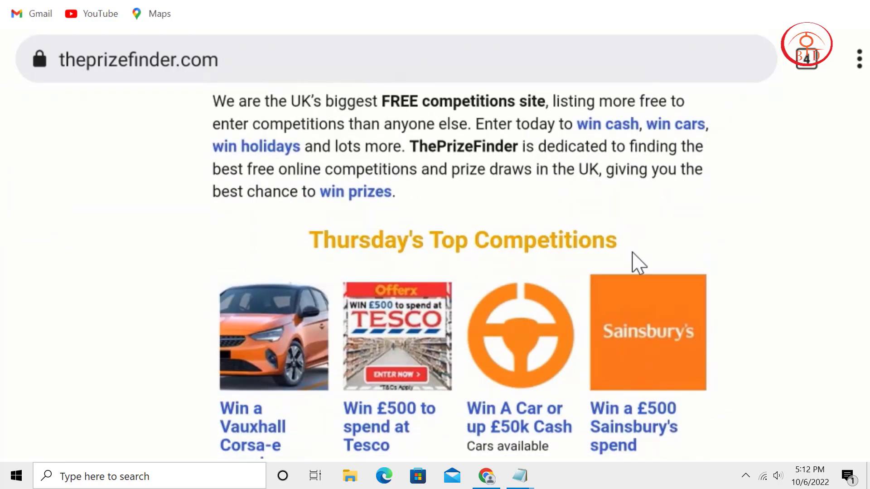
scroll(641, 449, up, 5)
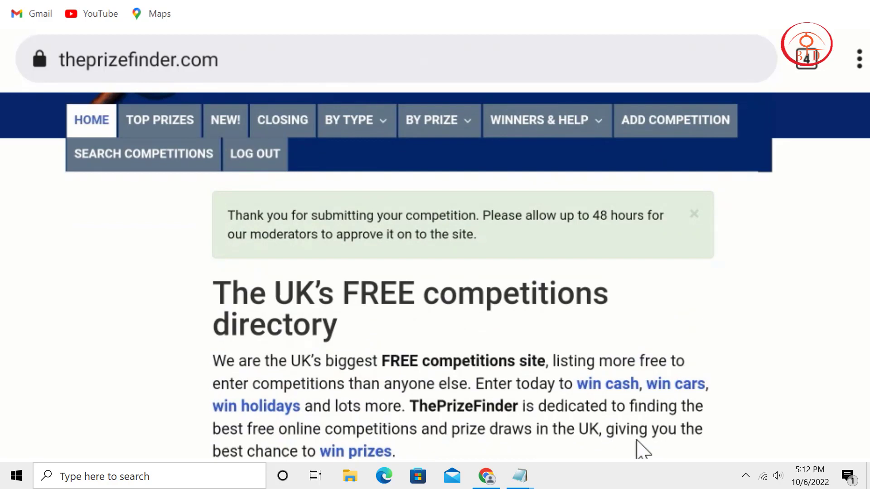
scroll(641, 449, up, 3)
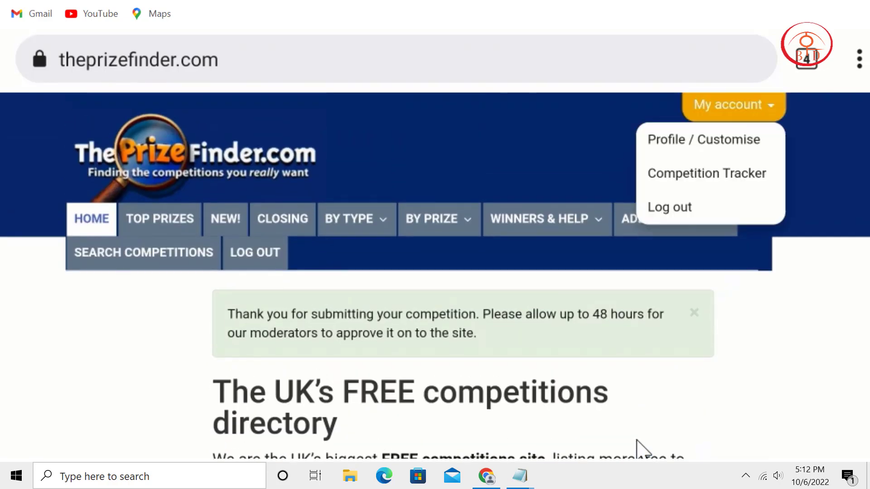
Step: Open the Competition Tracker from the account menu and show its Ignored list
key(Down)
key(Return)
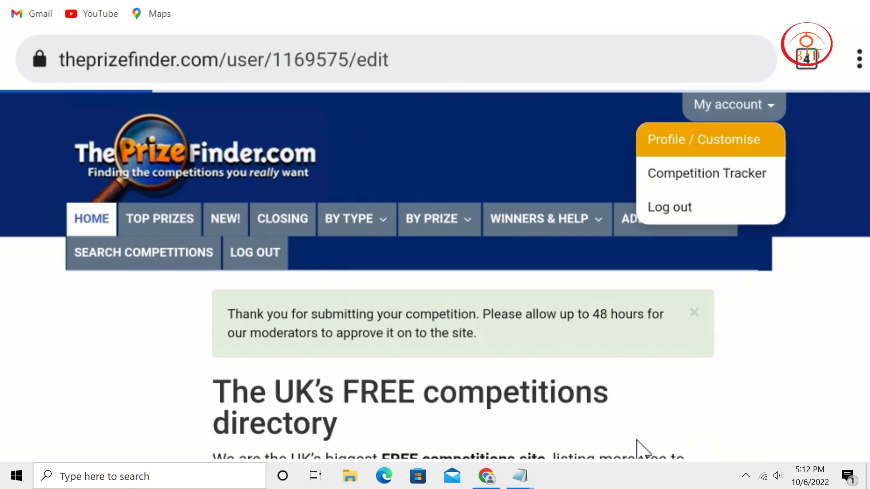
key(Return)
key(Down)
key(Down)
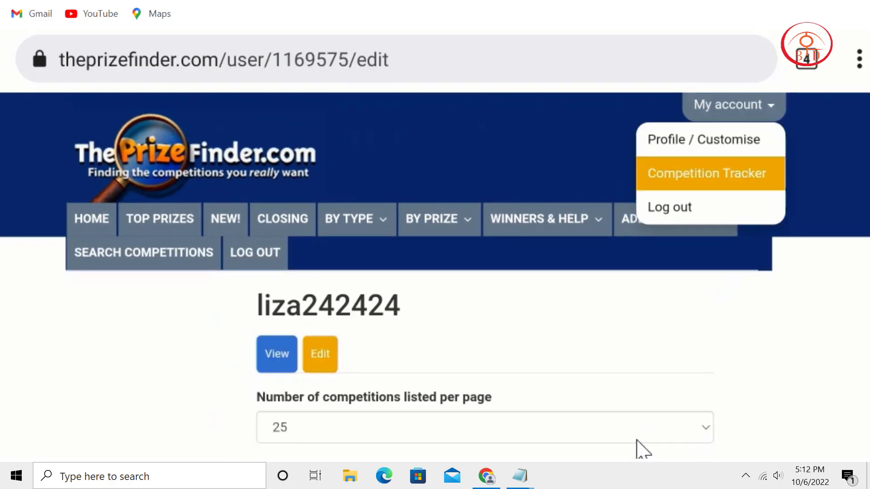
key(Return)
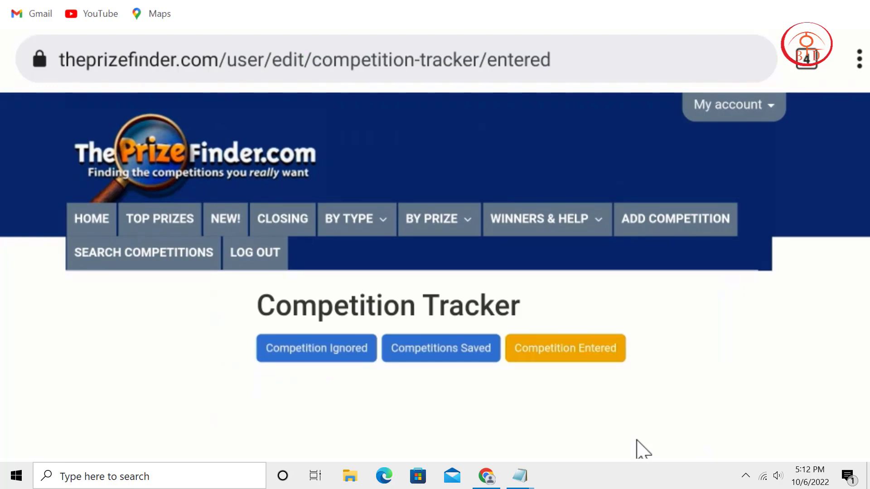
scroll(639, 448, down, 3)
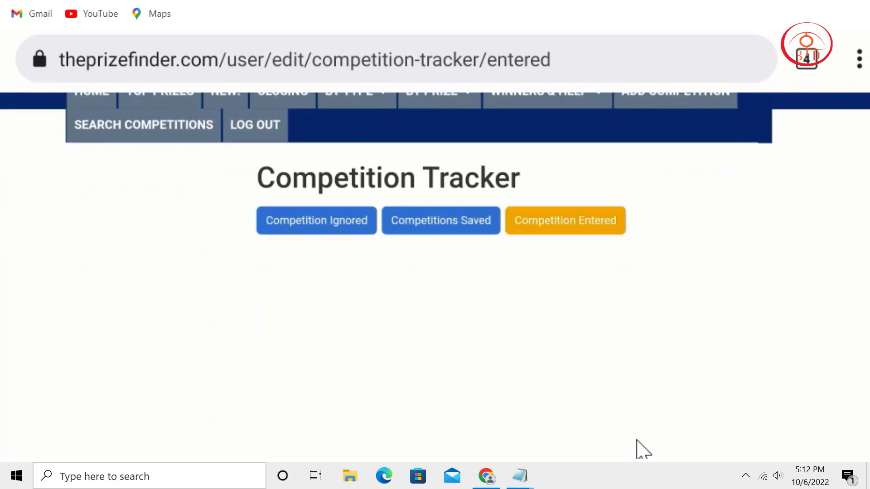
key(Tab)
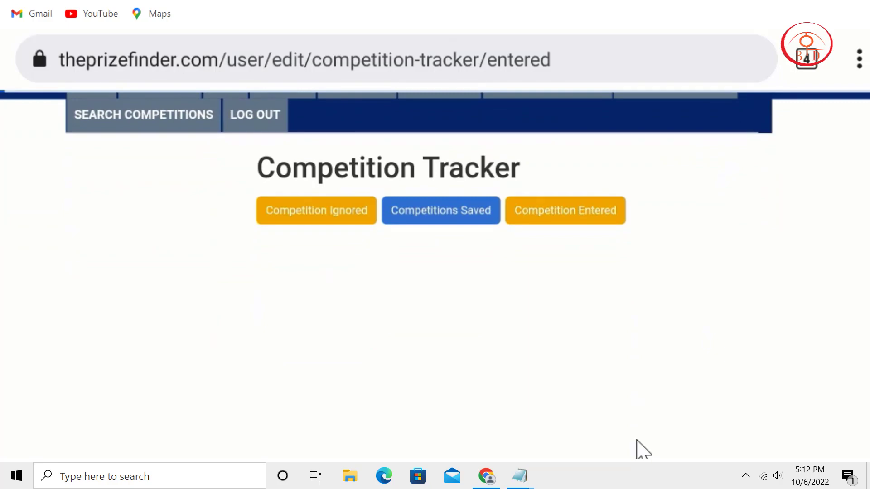
key(Return)
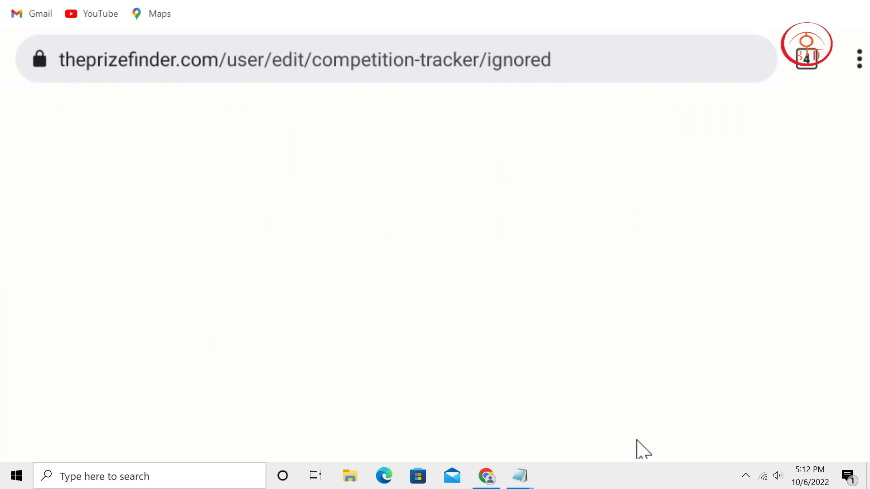
Step: Review theprizefinder.com's Similarweb stats (159.00K monthly visits, 97.23% UK), then close the panel
scroll(639, 449, down, 3)
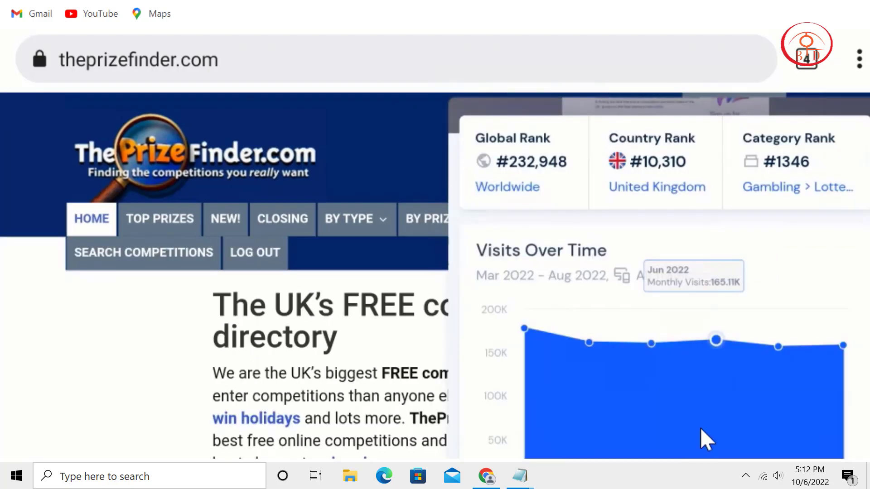
scroll(709, 395, down, 4)
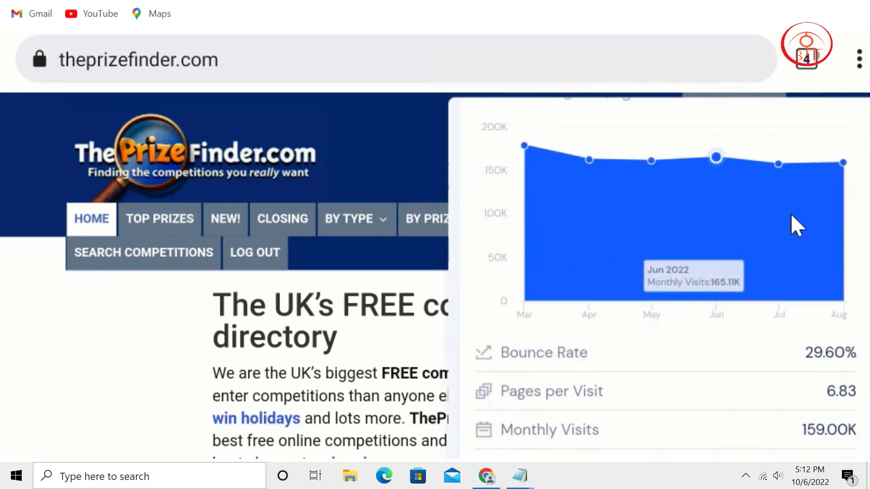
scroll(755, 342, down, 2)
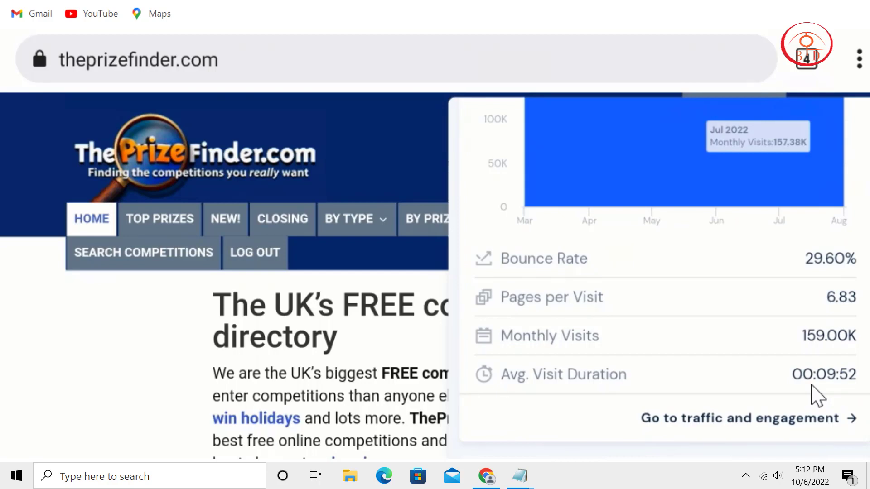
scroll(835, 317, down, 5)
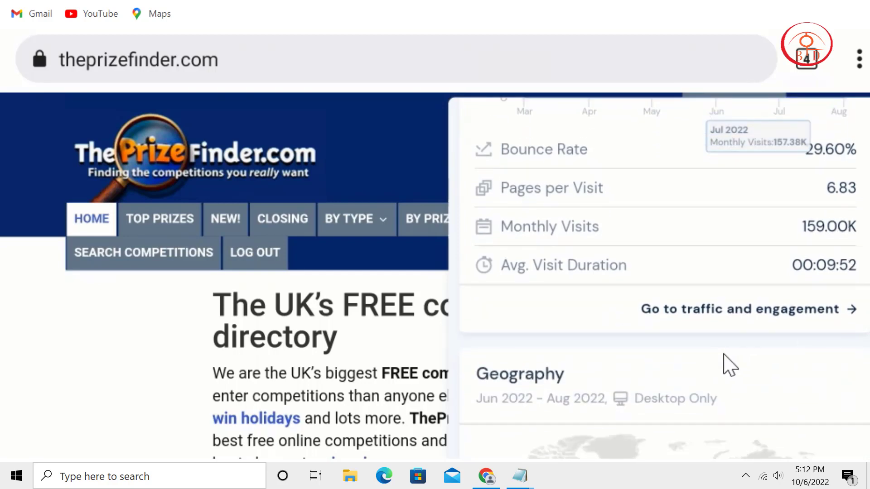
scroll(682, 378, down, 7)
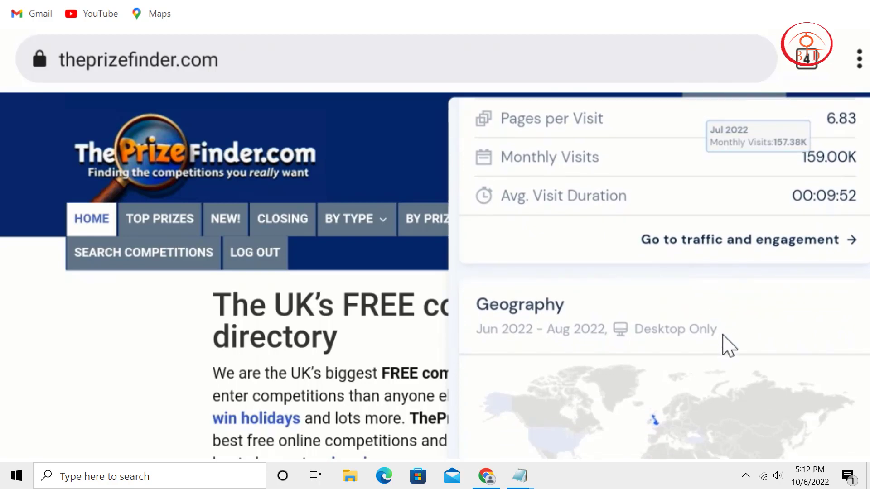
scroll(836, 168, down, 5)
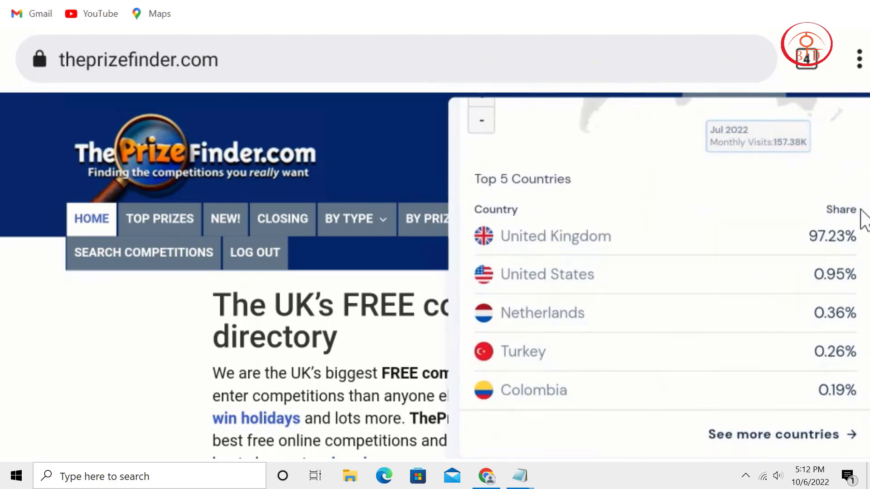
scroll(721, 355, down, 8)
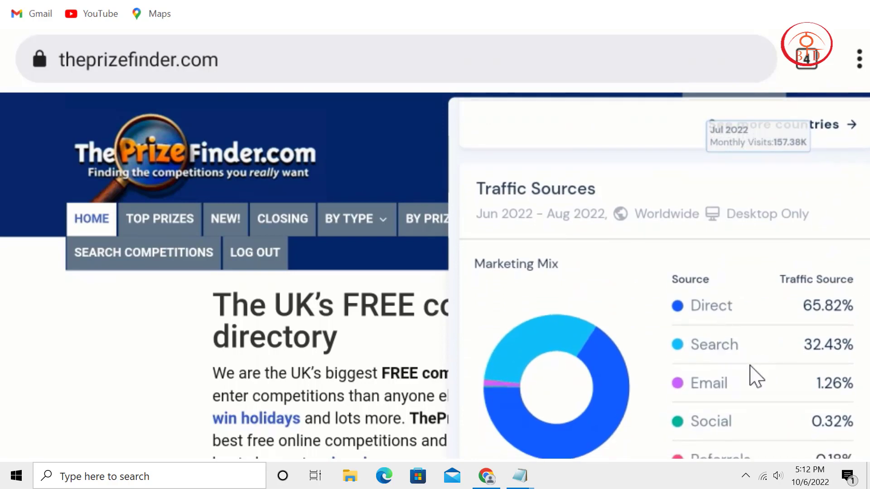
scroll(766, 390, down, 4)
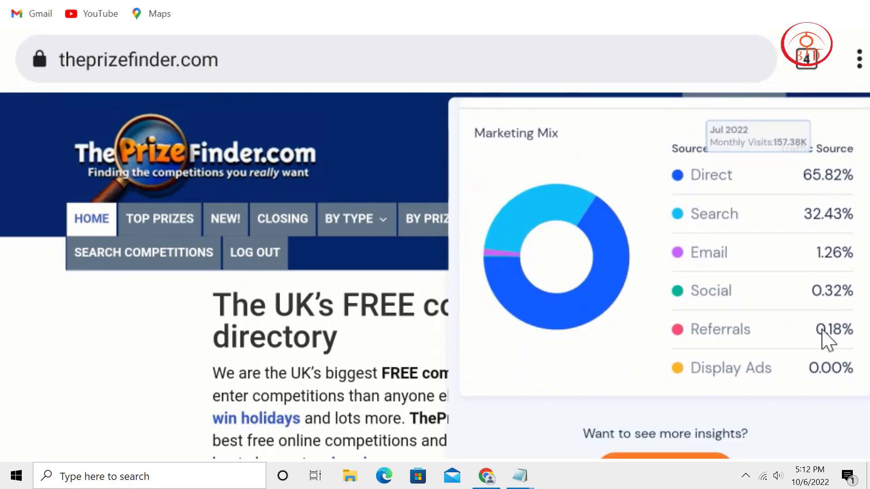
click(145, 367)
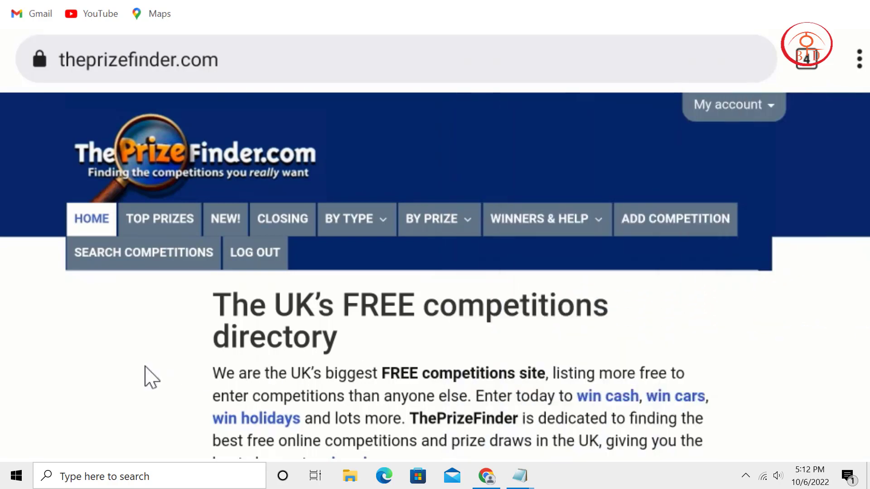
click(650, 223)
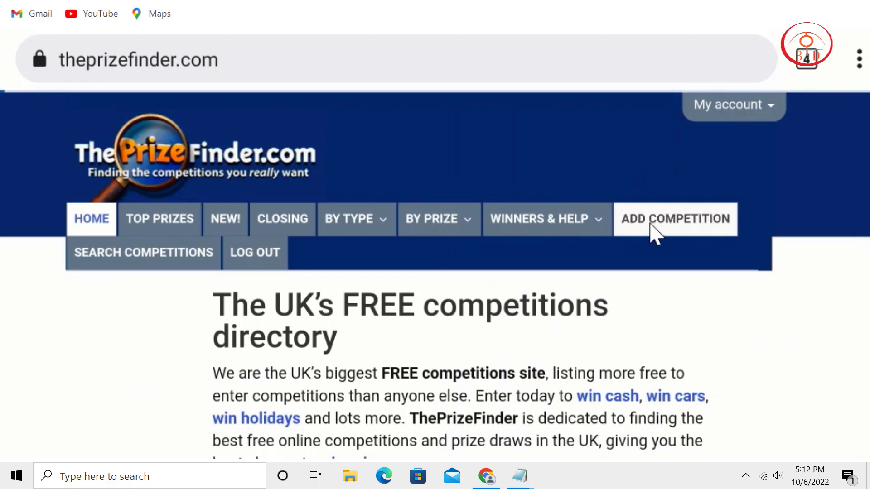
scroll(616, 386, down, 4)
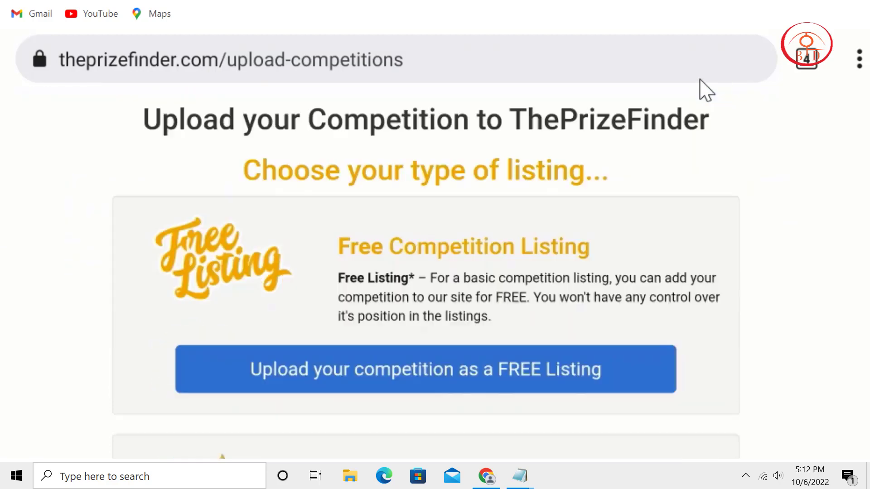
scroll(660, 190, down, 4)
click(577, 178)
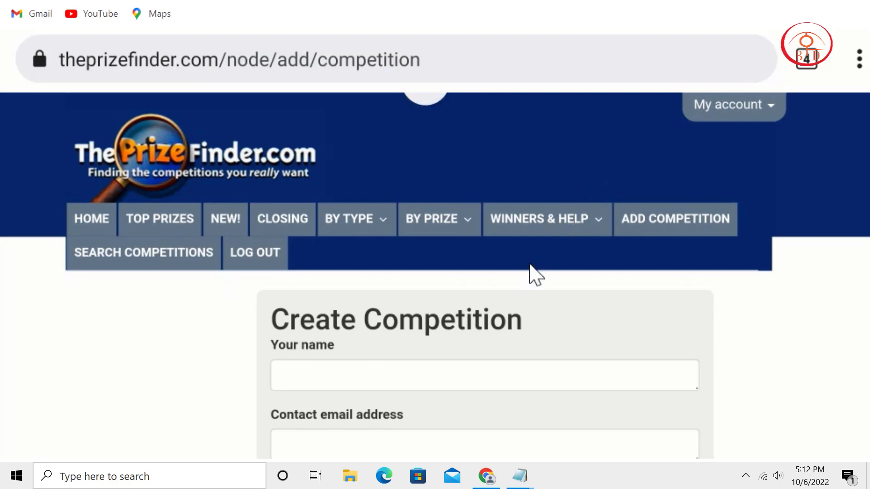
scroll(514, 136, down, 10)
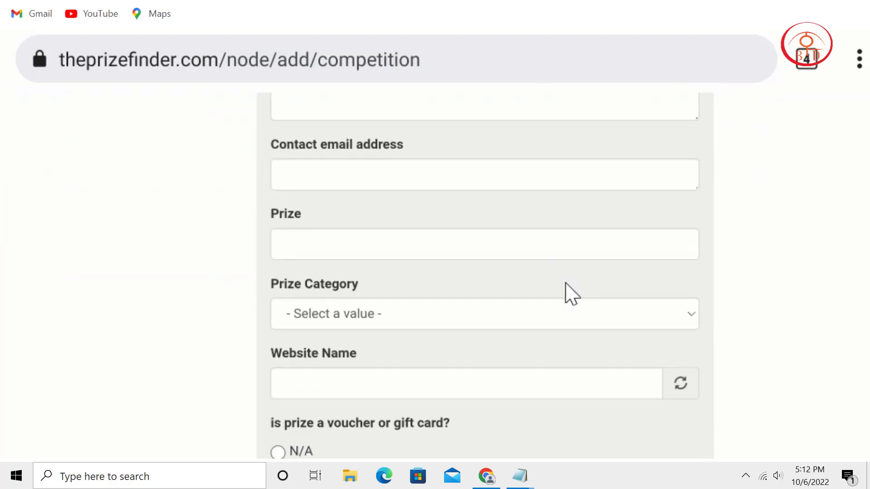
scroll(661, 113, down, 10)
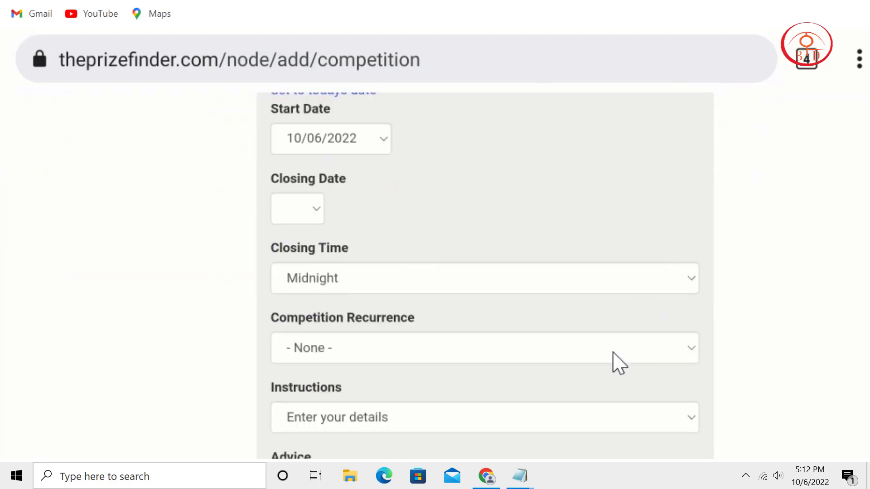
scroll(709, 177, down, 5)
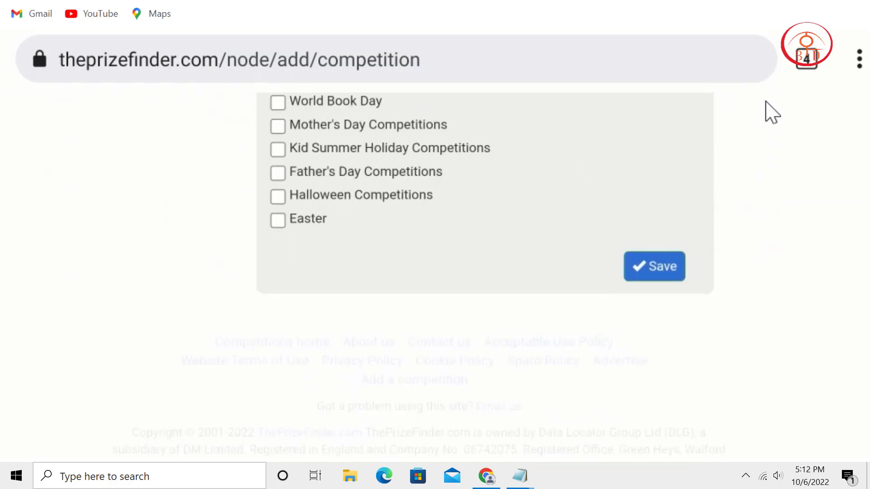
scroll(618, 244, up, 10)
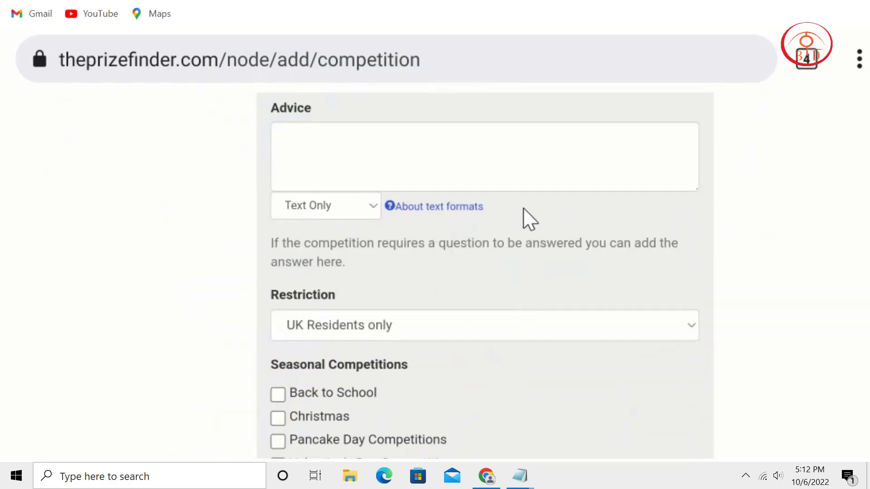
scroll(525, 437, up, 10)
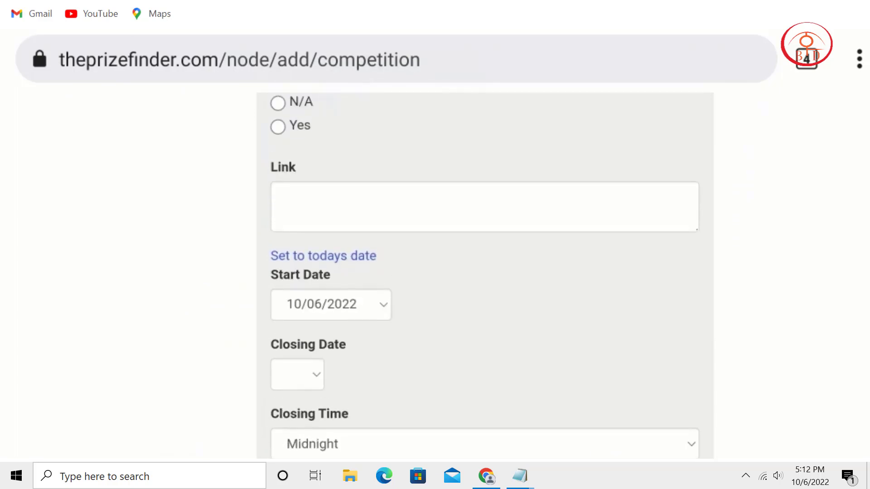
scroll(524, 181, up, 8)
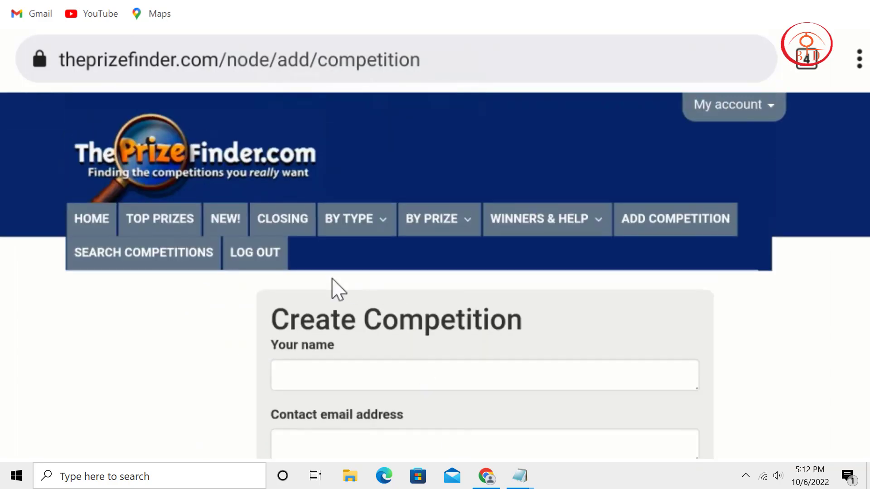
click(186, 149)
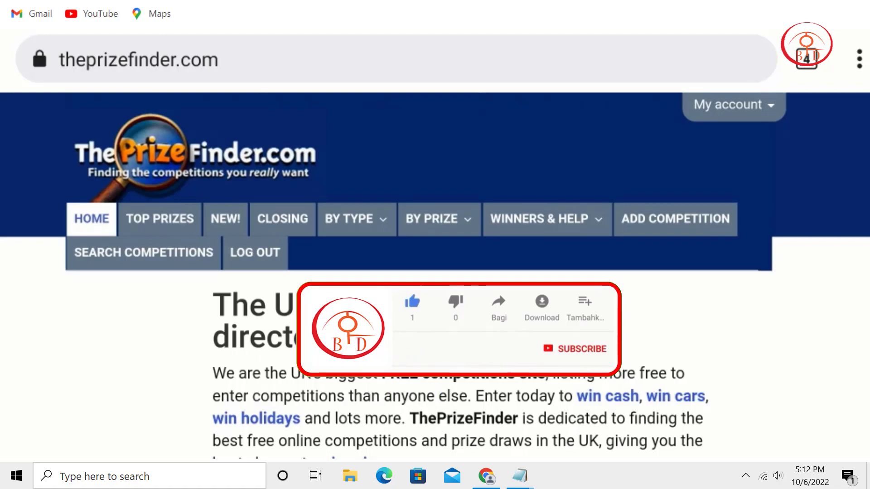
scroll(509, 195, down, 4)
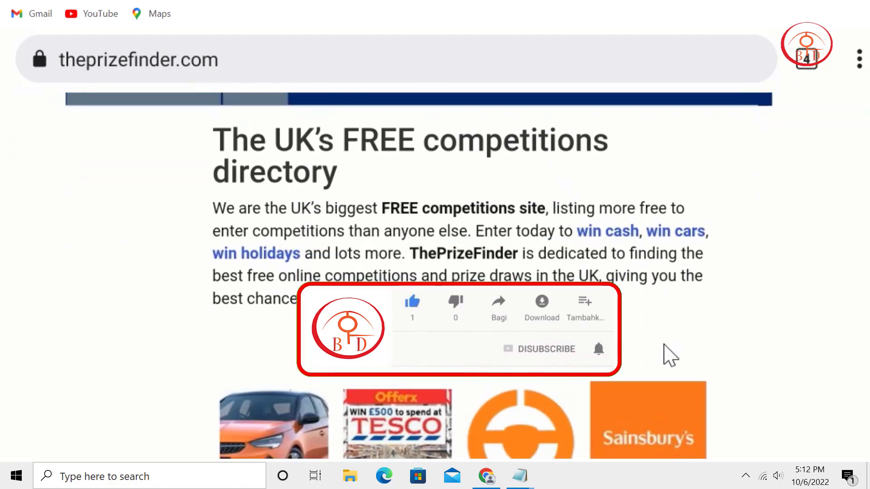
scroll(670, 356, down, 10)
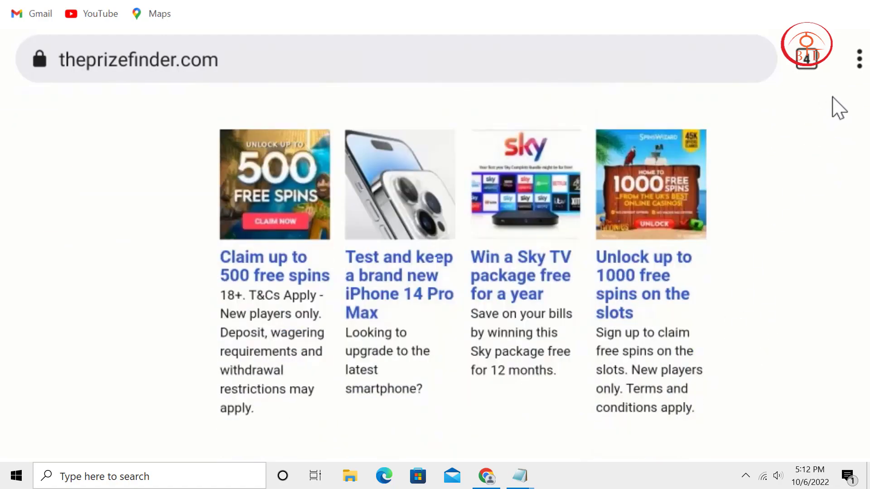
scroll(839, 107, down, 10)
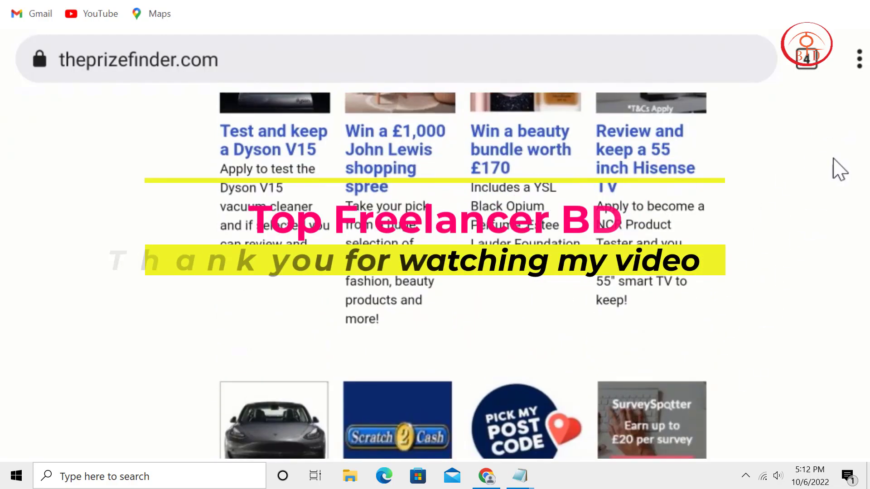
scroll(839, 170, down, 10)
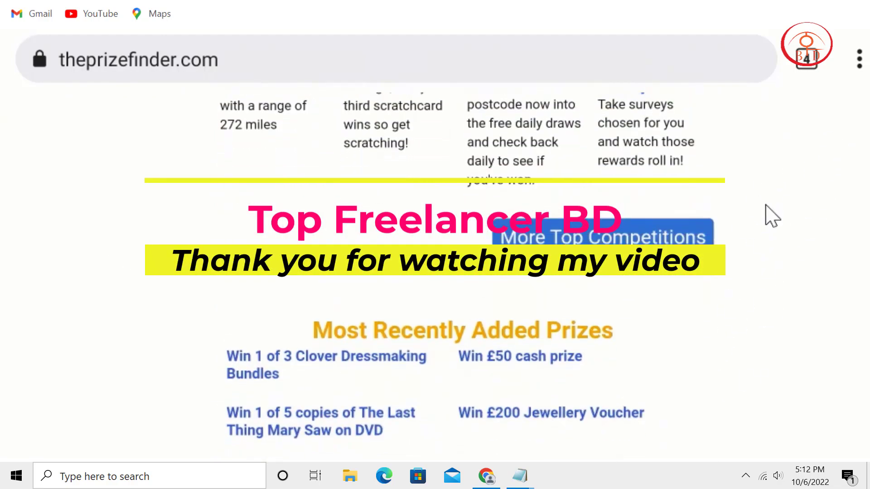